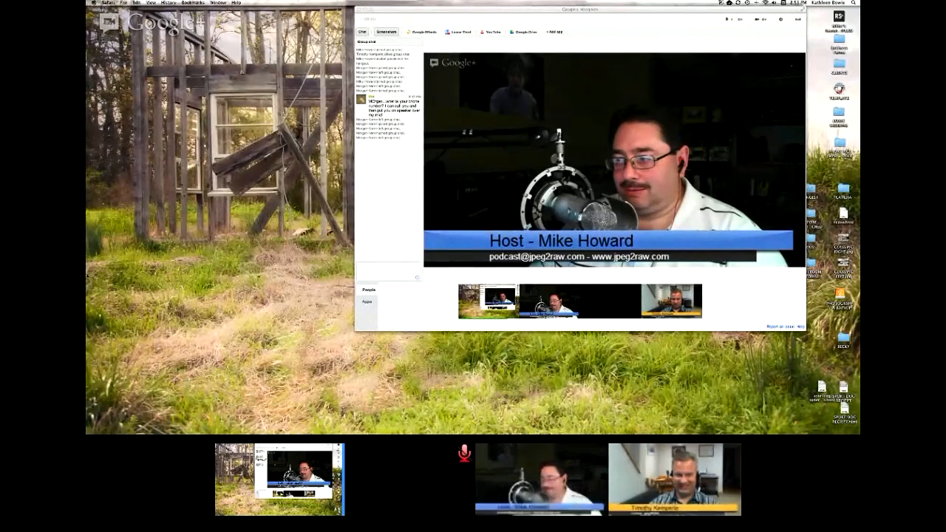
# Step: Switch to Lightroom and correct the baby photo's white balance by sampling the white shirt just below the collar as the neutral target
pyautogui.click(99, 264)
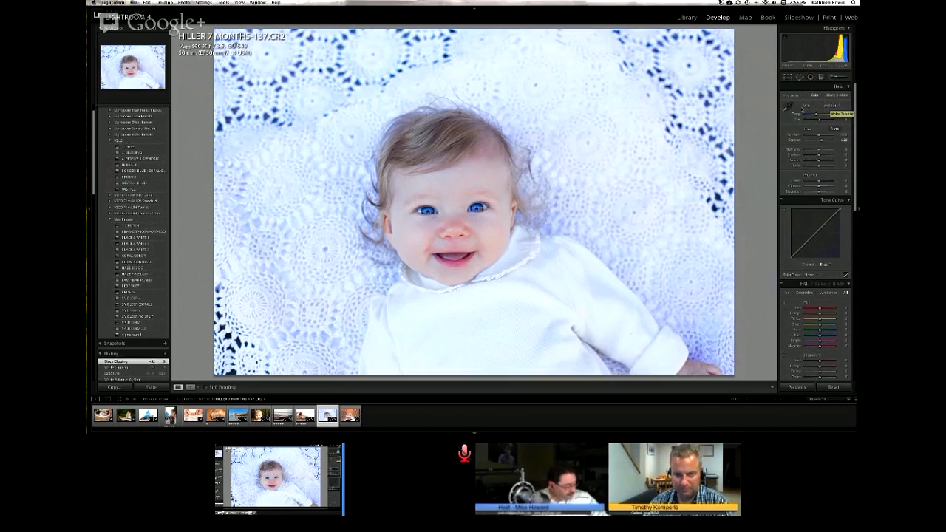
pyautogui.click(788, 108)
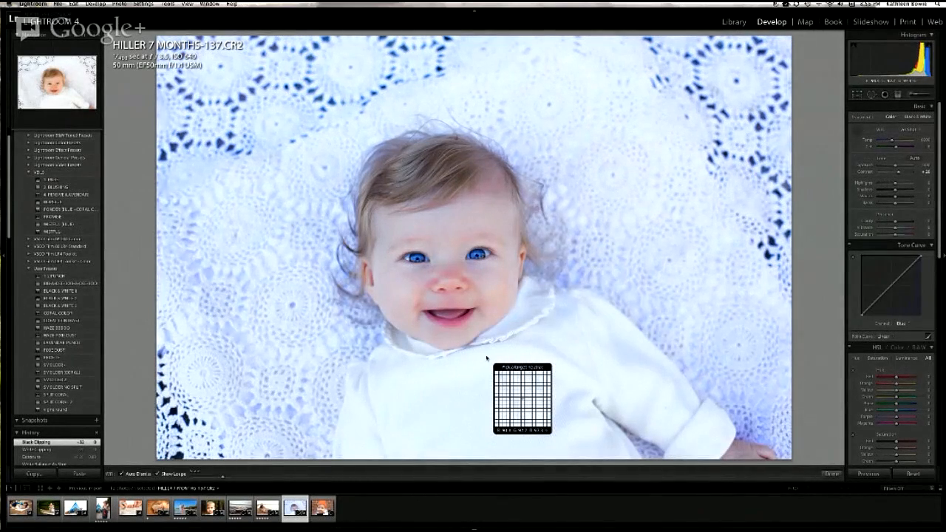
pyautogui.click(487, 358)
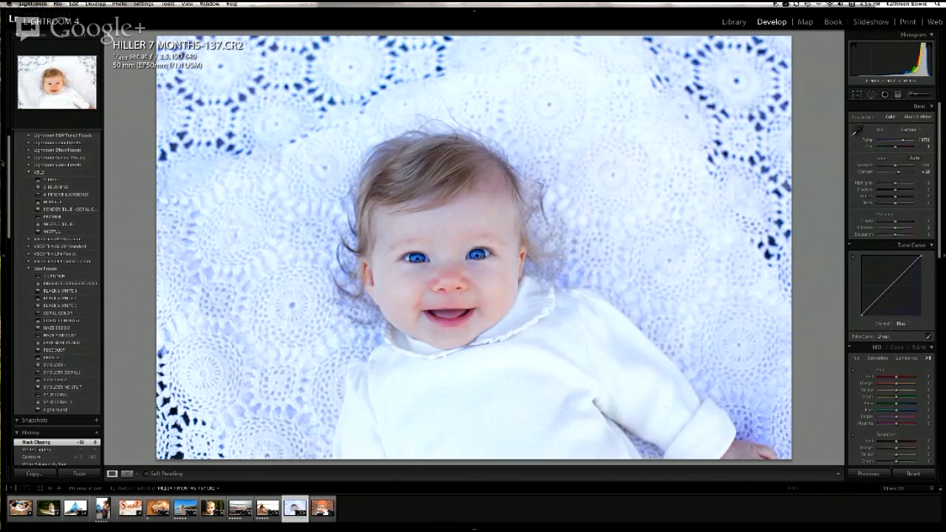
pyautogui.click(2, 163)
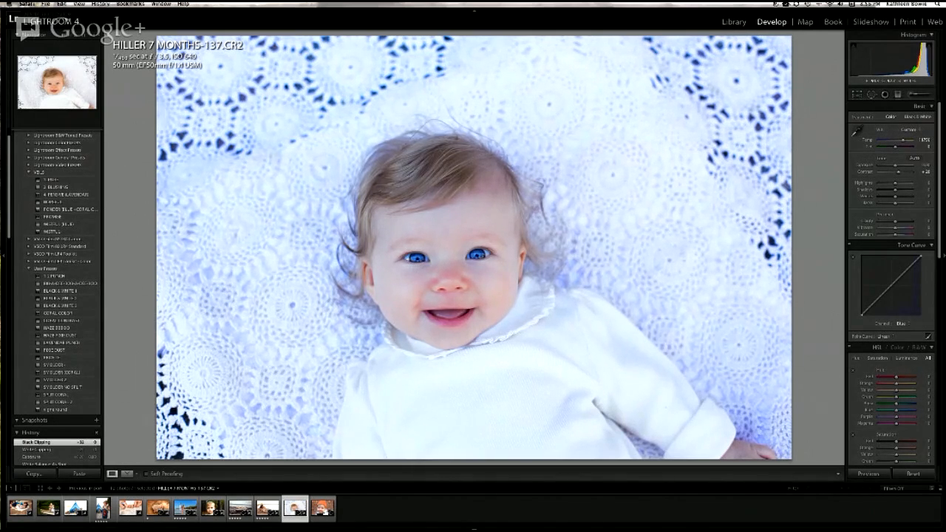
pyautogui.click(745, 436)
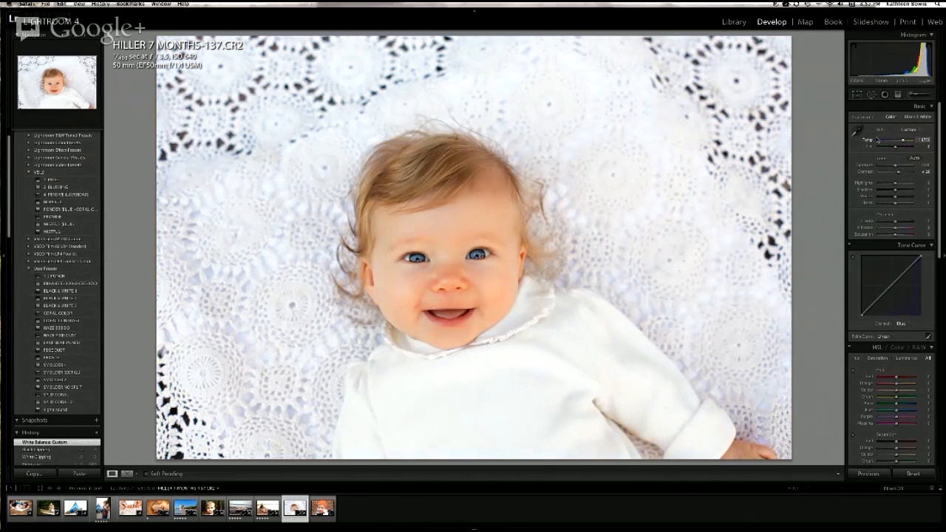
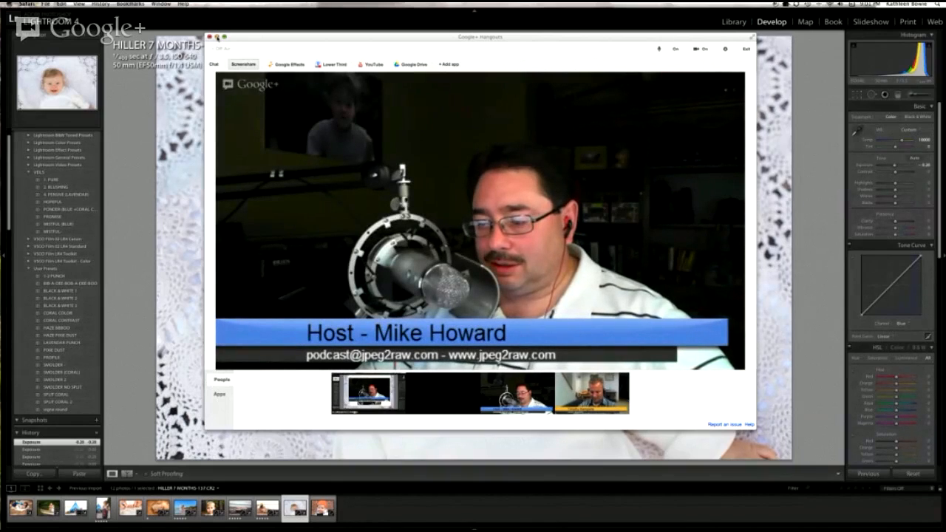
# Step: Minimize the hangout window and reset the tone adjustments of the baby portrait
pyautogui.click(217, 38)
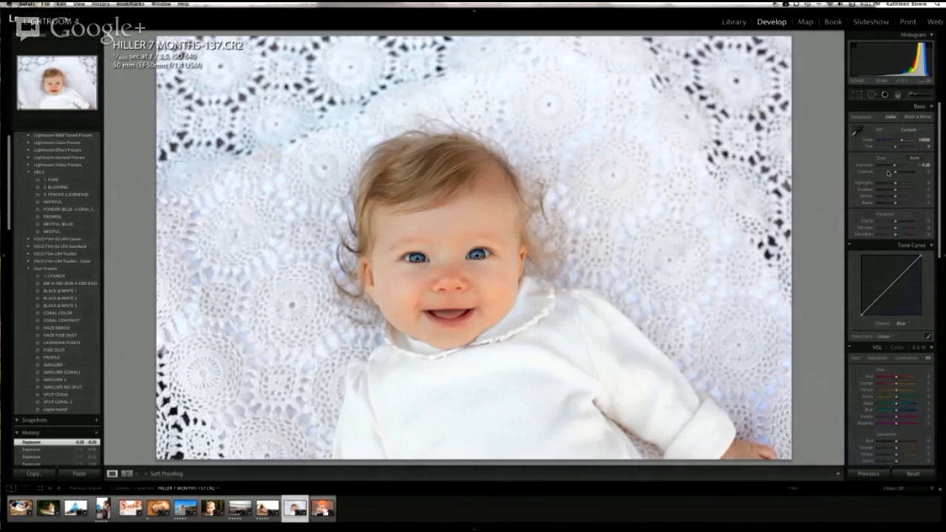
pyautogui.click(896, 167)
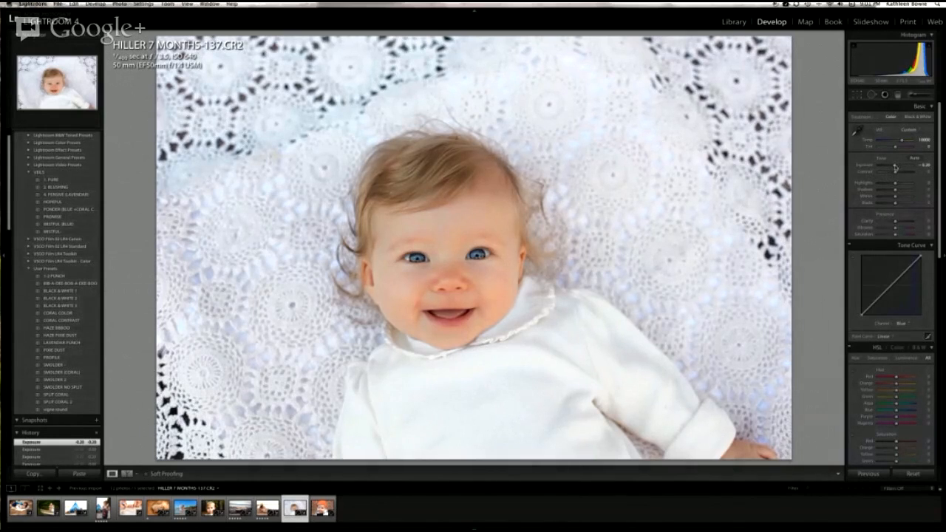
pyautogui.moveTo(896, 167); pyautogui.dragTo(896, 168)
pyautogui.doubleClick(882, 159)
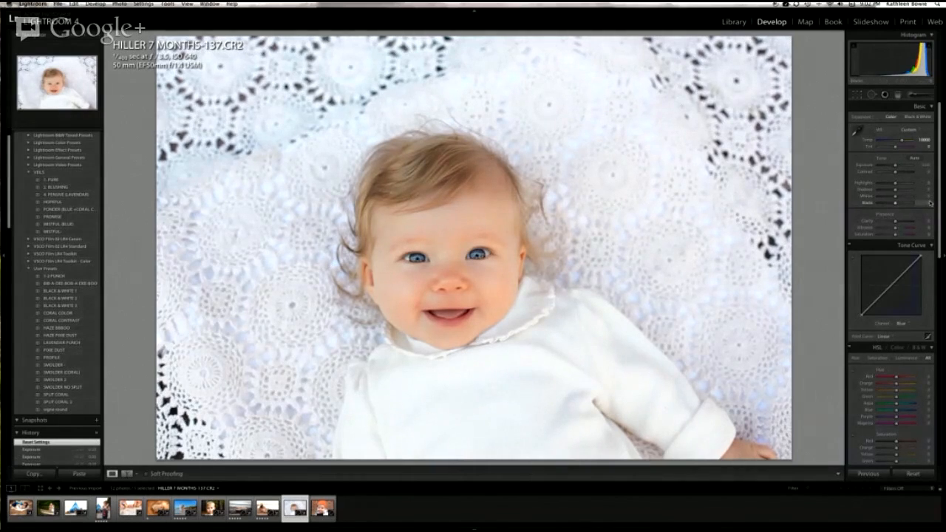
# Step: Try an Exposure of -1.20 on the baby portrait, reset it, and settle on -0.20
pyautogui.moveTo(926, 167); pyautogui.dragTo(921, 167)
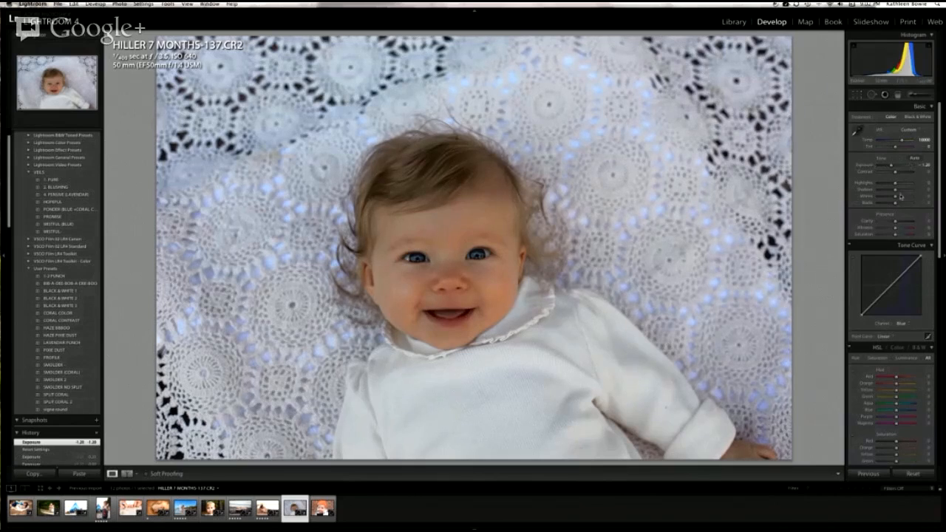
pyautogui.doubleClick(866, 168)
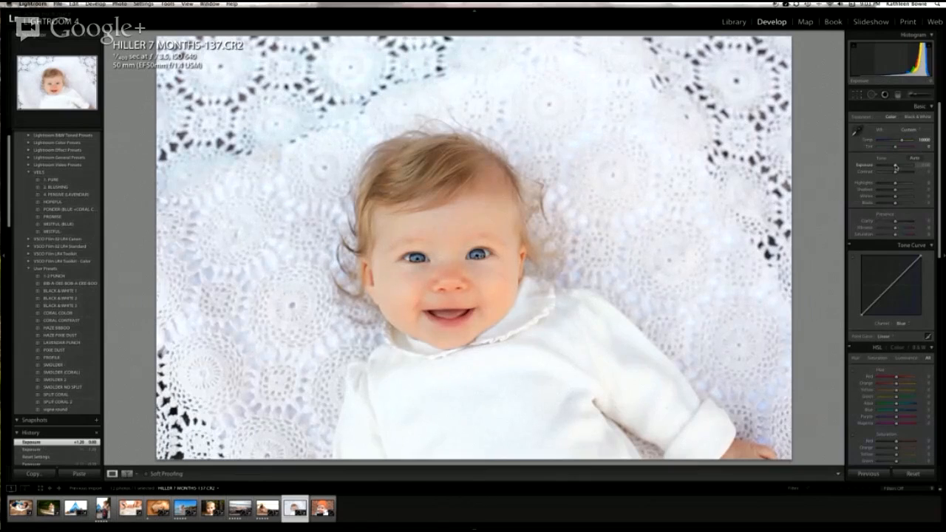
pyautogui.click(927, 167)
pyautogui.press('Return')
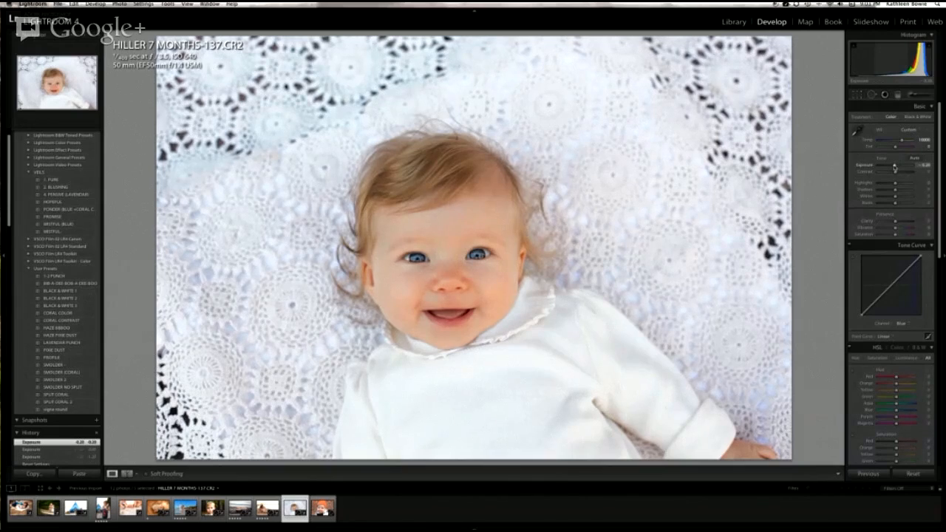
# Step: Set the Contrast of the baby portrait to +20
pyautogui.click(928, 173)
pyautogui.write('20')
pyautogui.press('Return')
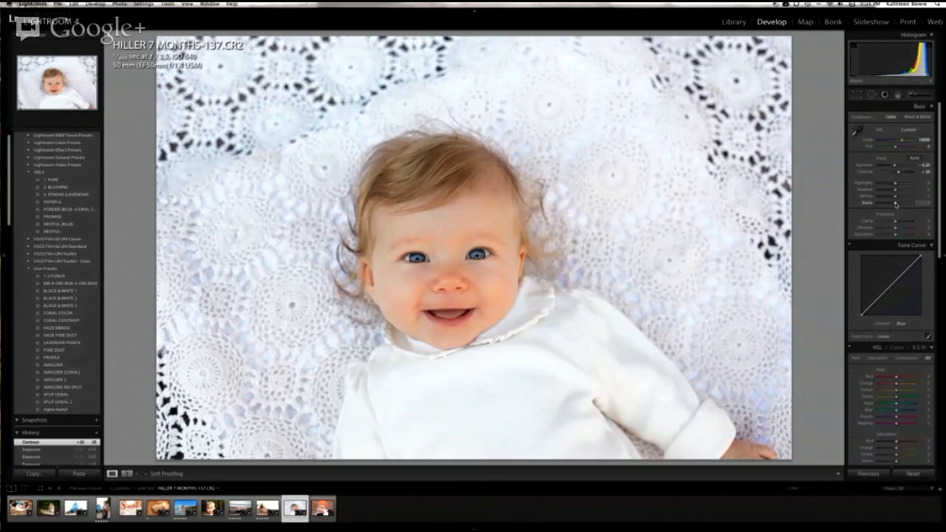
# Step: Lower the Blacks of the baby portrait to -47, judging the shadow clipping with the clipping preview
pyautogui.moveTo(897, 205); pyautogui.dragTo(880, 206)
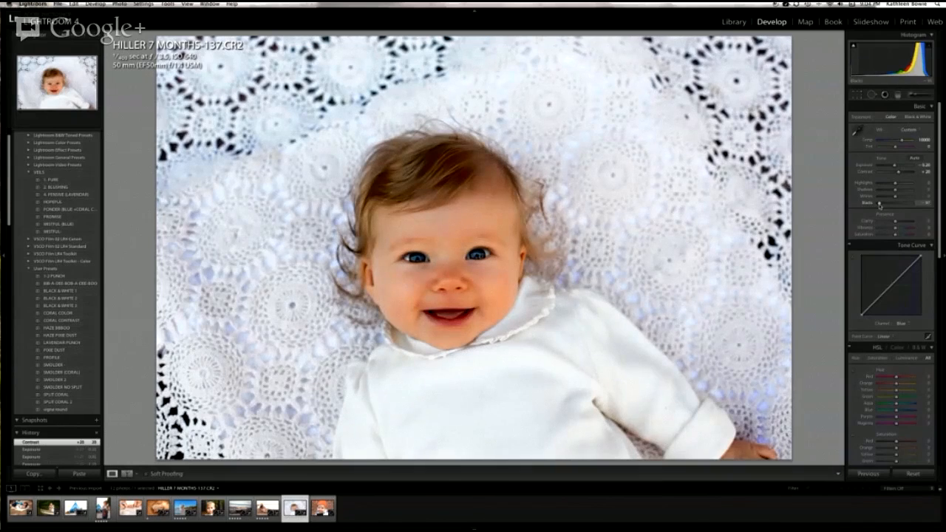
pyautogui.moveTo(880, 203)
pyautogui.mouseDown()
pyautogui.moveTo(917, 206)
pyautogui.moveTo(898, 209)
pyautogui.moveTo(877, 198)
pyautogui.moveTo(922, 199)
pyautogui.moveTo(896, 200)
pyautogui.mouseUp()
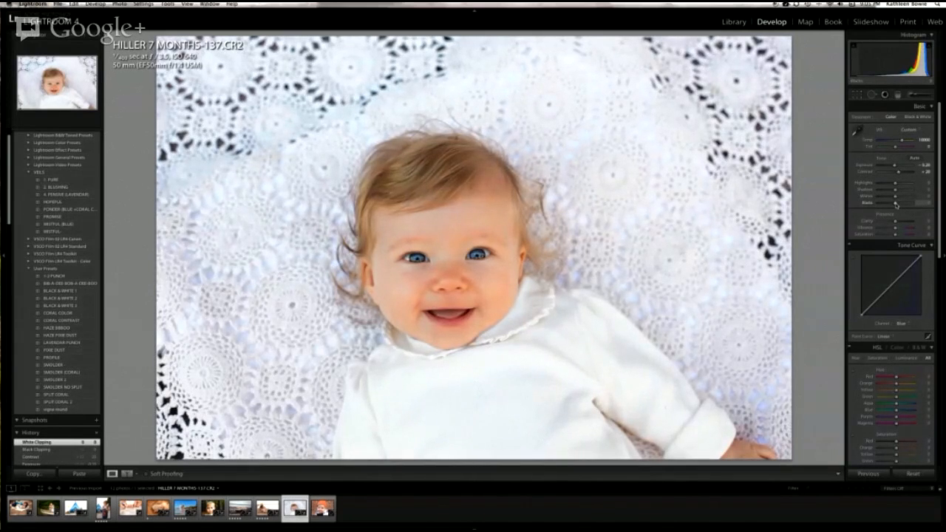
pyautogui.press('alt')
pyautogui.moveTo(895, 204); pyautogui.dragTo(896, 204)
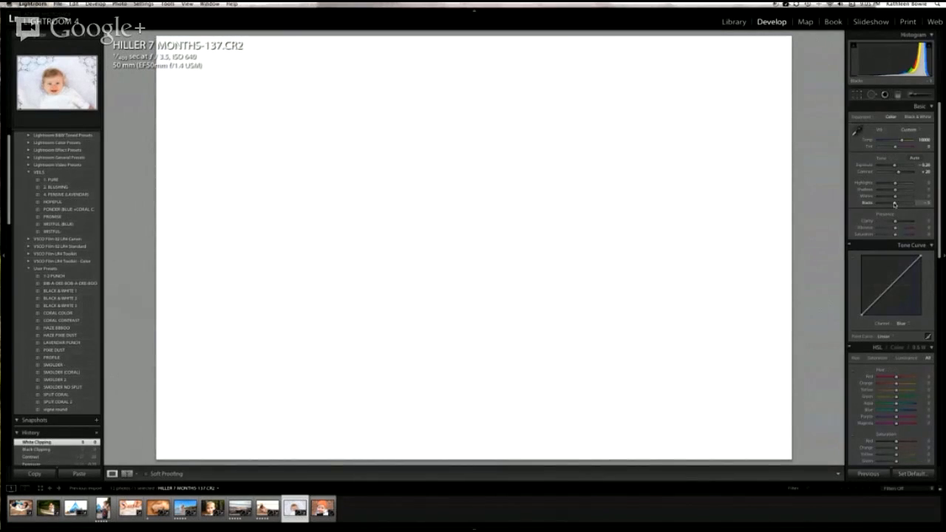
pyautogui.moveTo(895, 204); pyautogui.dragTo(882, 205)
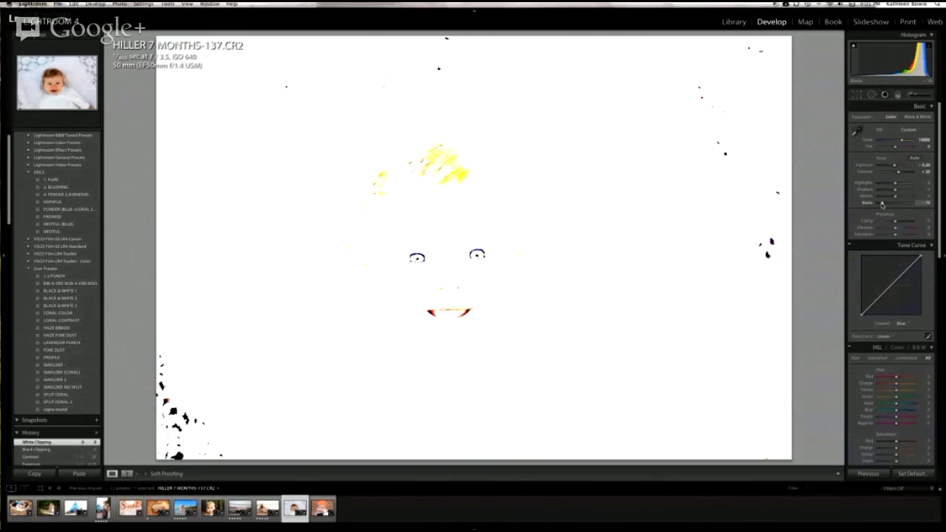
pyautogui.moveTo(883, 204); pyautogui.dragTo(888, 206)
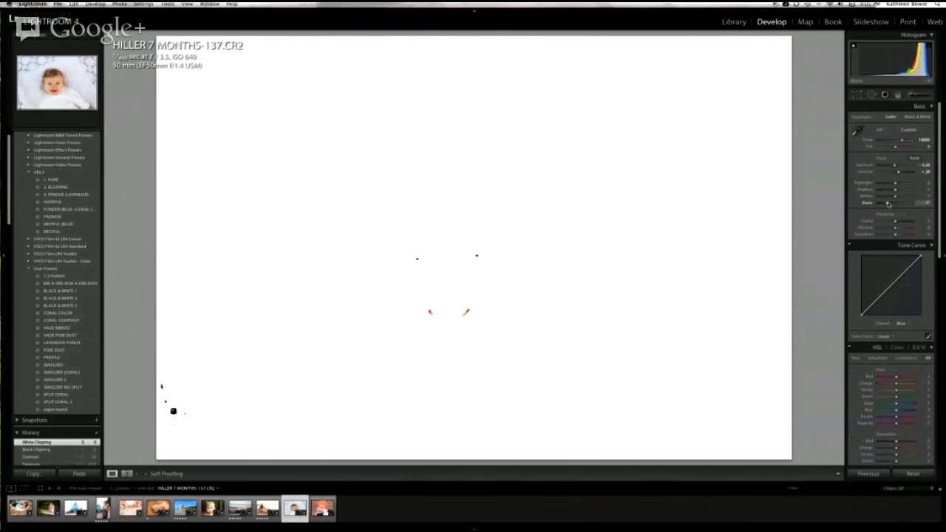
# Step: Raise the Whites of the baby portrait to +26, using the clipping preview to check for blown highlights
pyautogui.moveTo(888, 204); pyautogui.dragTo(902, 197)
pyautogui.keyDown('alt'); pyautogui.click(898, 197); pyautogui.keyUp('alt')
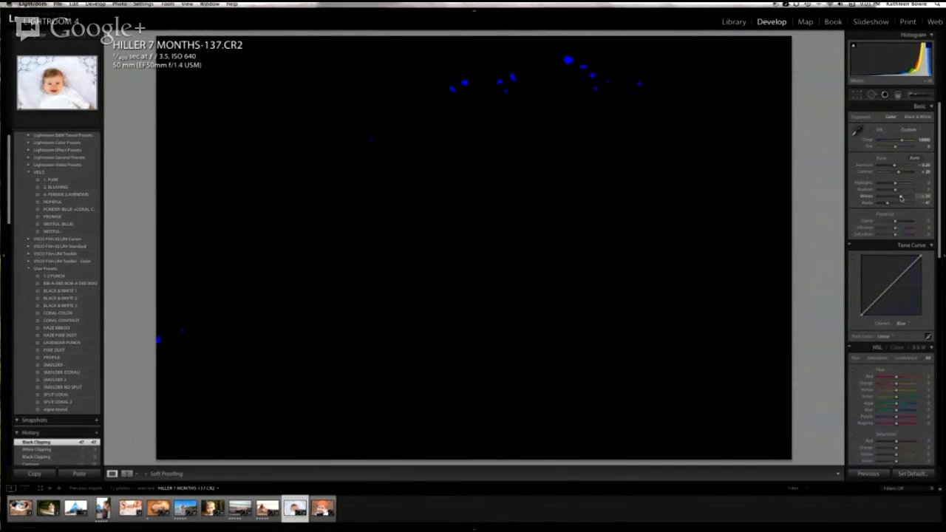
pyautogui.moveTo(901, 197); pyautogui.dragTo(899, 198)
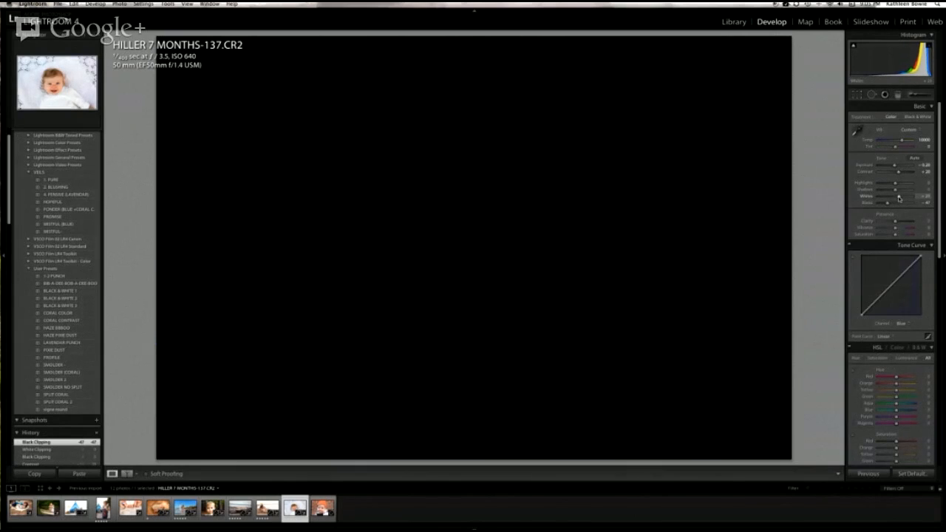
pyautogui.moveTo(899, 198); pyautogui.dragTo(900, 197)
pyautogui.press('alt')
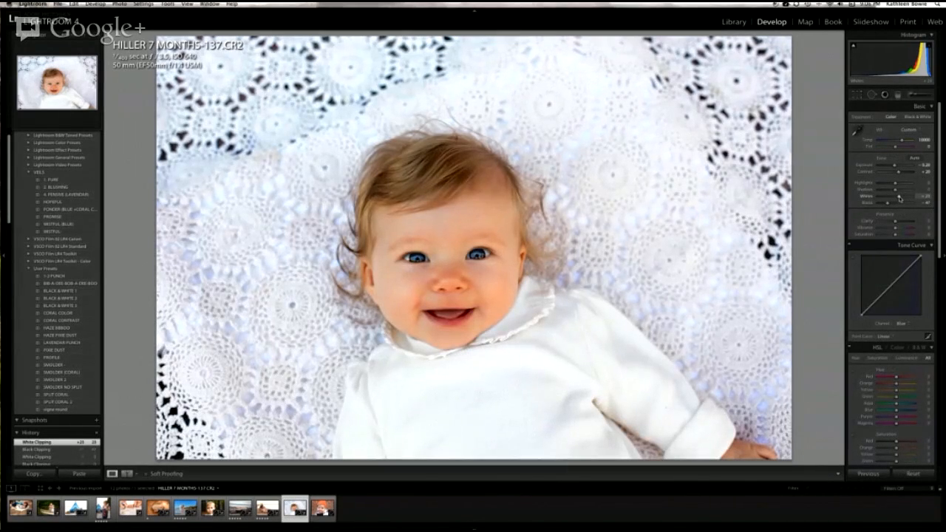
pyautogui.press('alt')
pyautogui.press('alt')
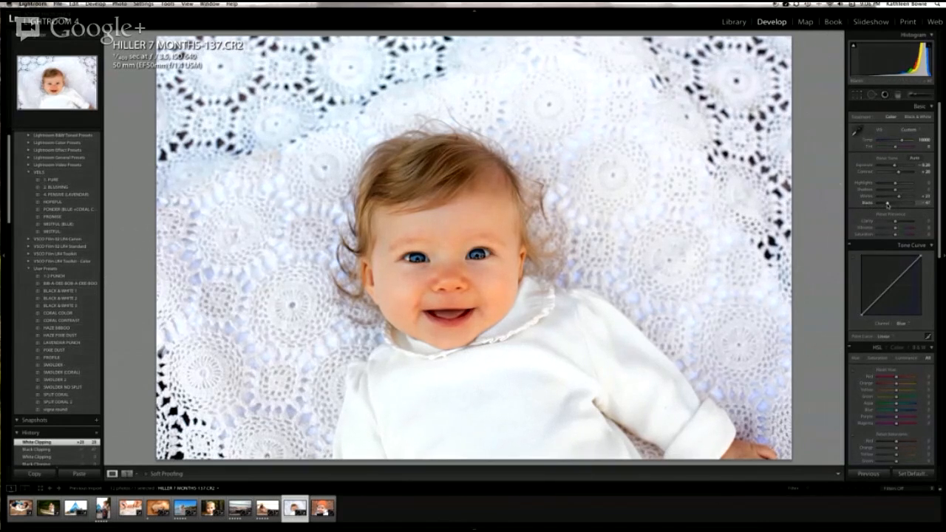
pyautogui.moveTo(887, 204); pyautogui.dragTo(899, 198)
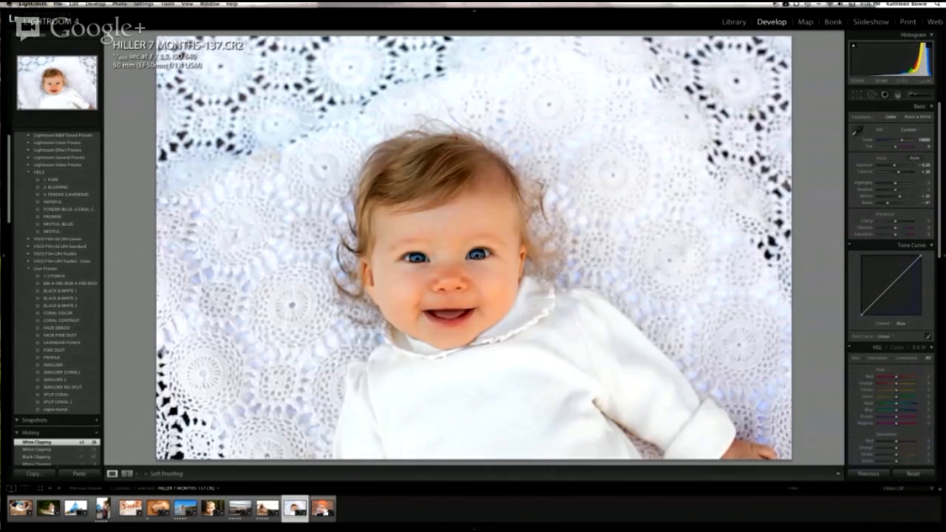
# Step: Open the photo of the mother and boy in the canoe and check its Blacks and Whites for clipping
pyautogui.click(47, 519)
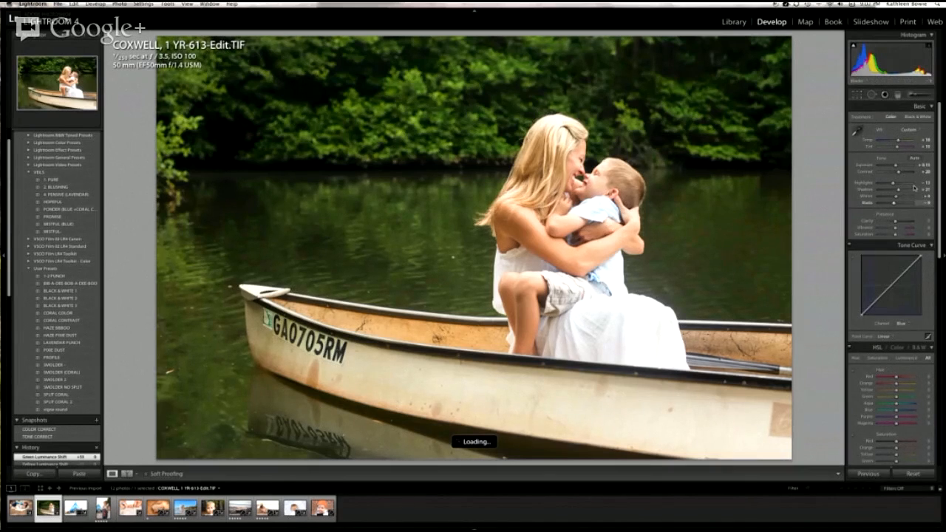
pyautogui.scroll(-1, 916, 201)
pyautogui.press('alt')
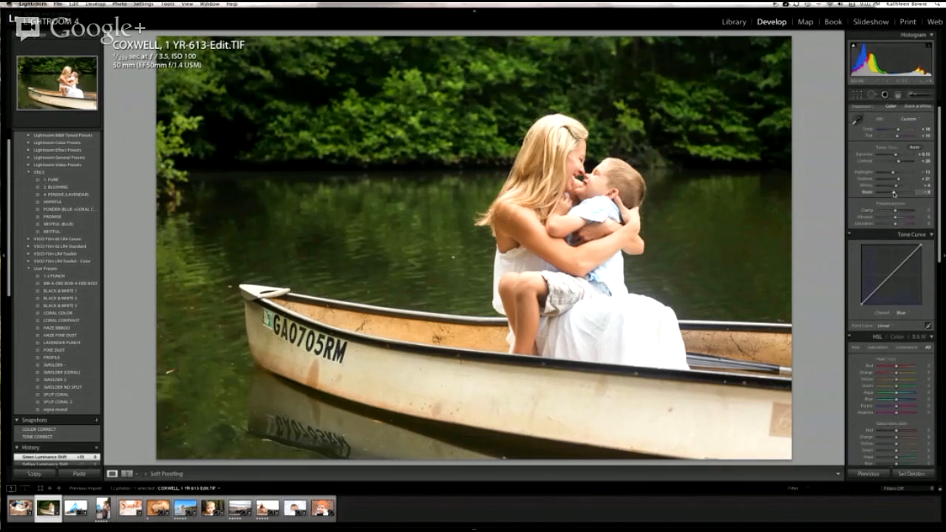
pyautogui.keyDown('alt'); pyautogui.click(895, 193); pyautogui.keyUp('alt')
pyautogui.keyDown('alt'); pyautogui.click(897, 186); pyautogui.keyUp('alt')
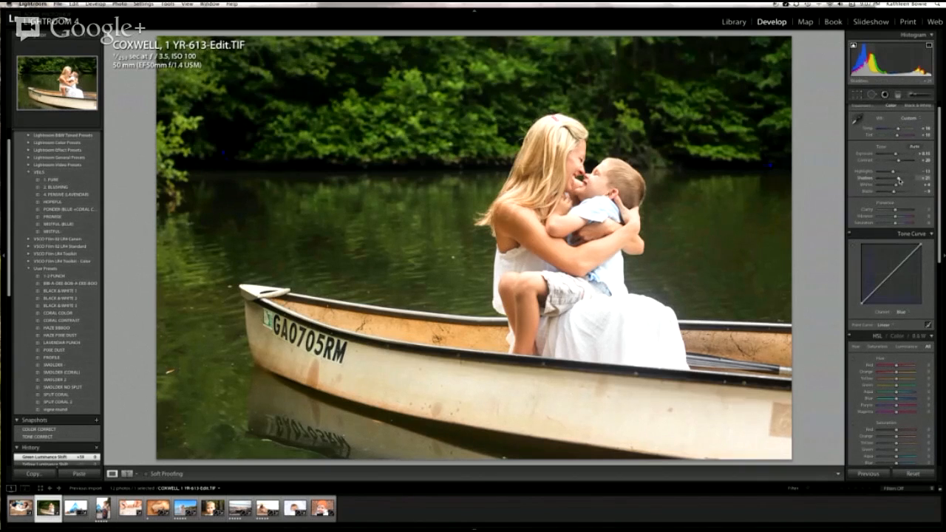
# Step: Test Shadows at -60 and Highlights at +80 on the canoe photo, and settle on Shadows +14 and Highlights -13
pyautogui.moveTo(899, 180); pyautogui.dragTo(886, 179)
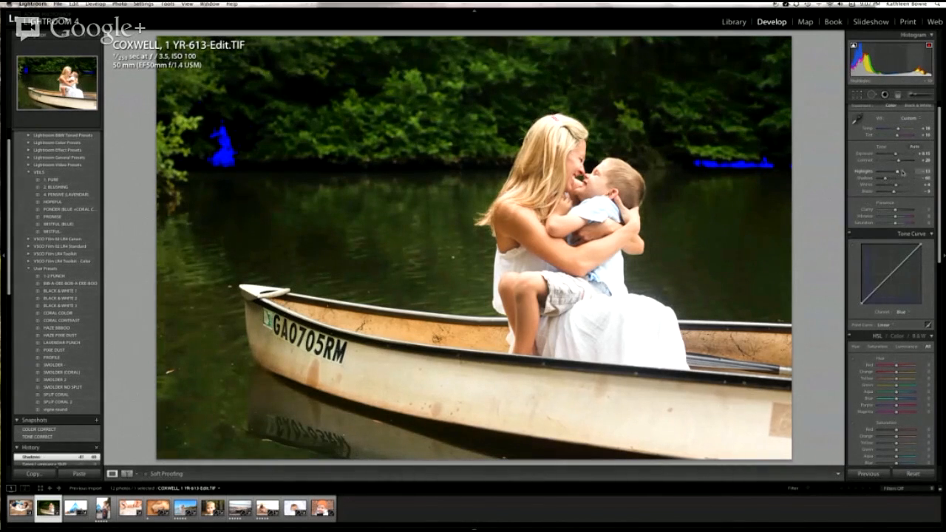
pyautogui.moveTo(908, 173); pyautogui.dragTo(912, 172)
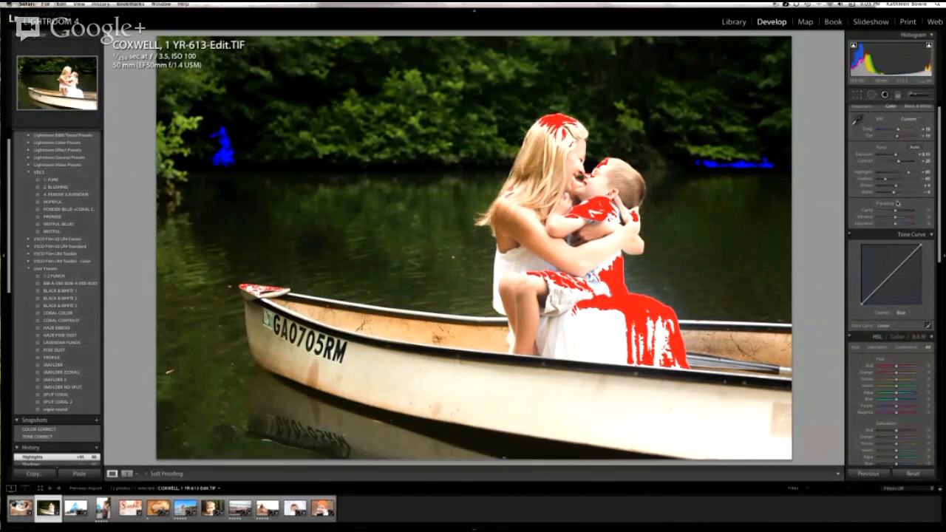
pyautogui.click(887, 180)
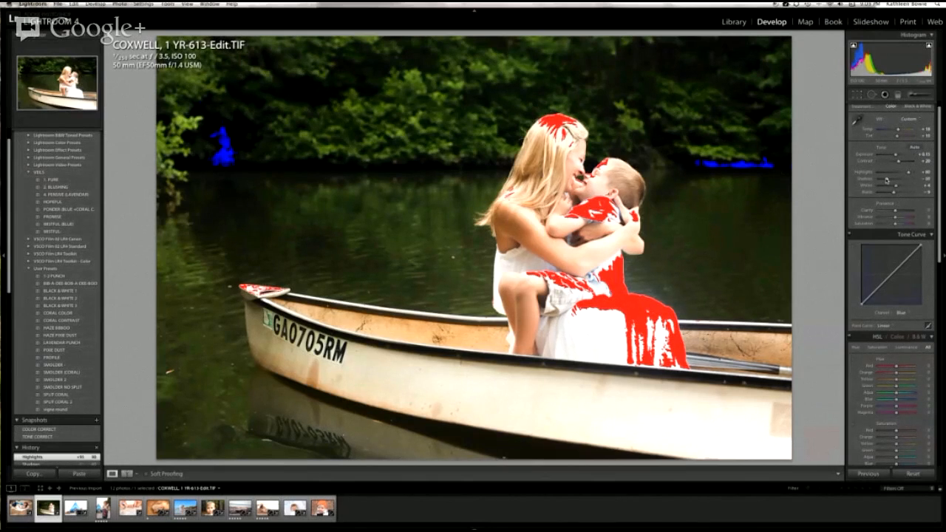
pyautogui.moveTo(887, 180)
pyautogui.mouseDown()
pyautogui.moveTo(899, 180)
pyautogui.moveTo(893, 174)
pyautogui.mouseUp()
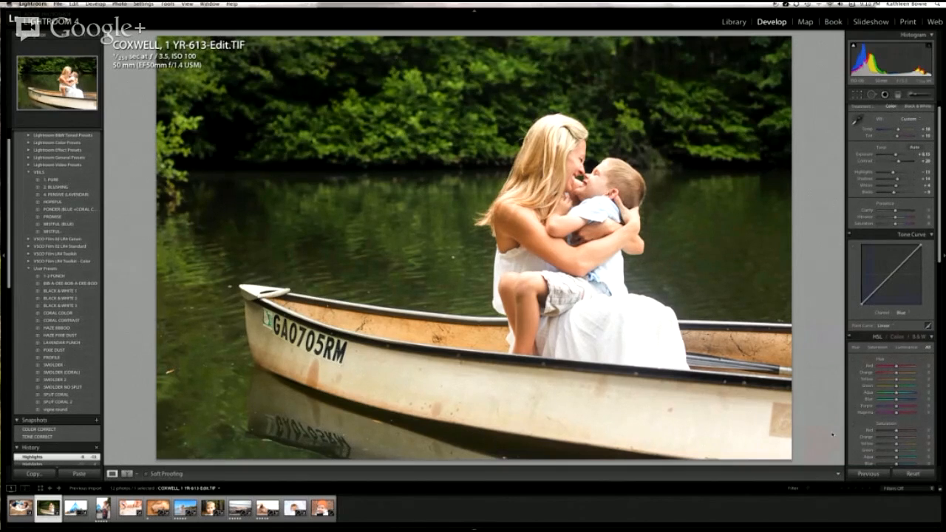
# Step: Open the portrait of the blond boy in the woods and apply its exposure and color balance snapshot
pyautogui.click(215, 516)
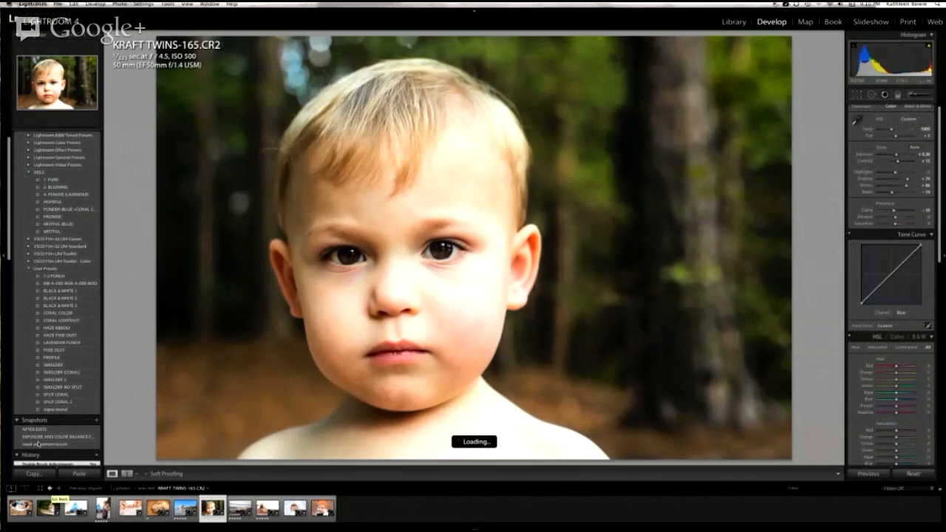
pyautogui.scroll(-3, 39, 444)
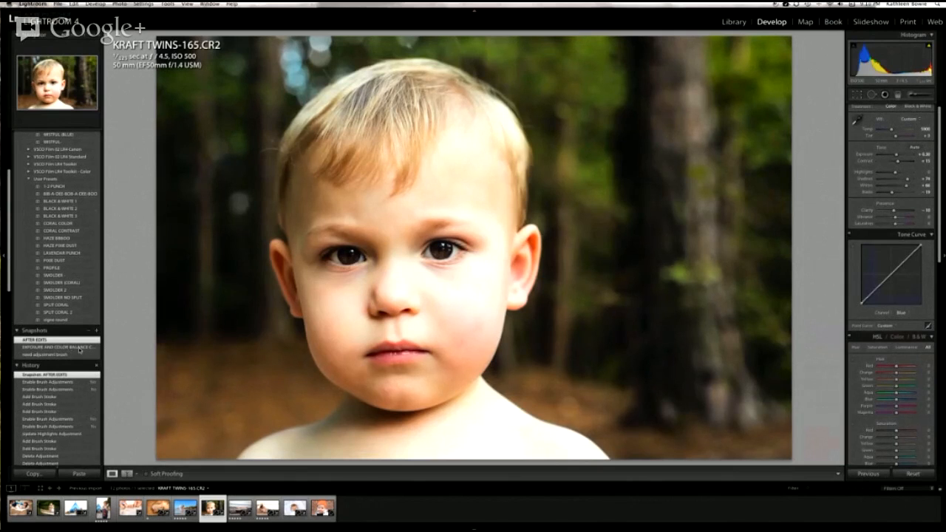
pyautogui.click(82, 348)
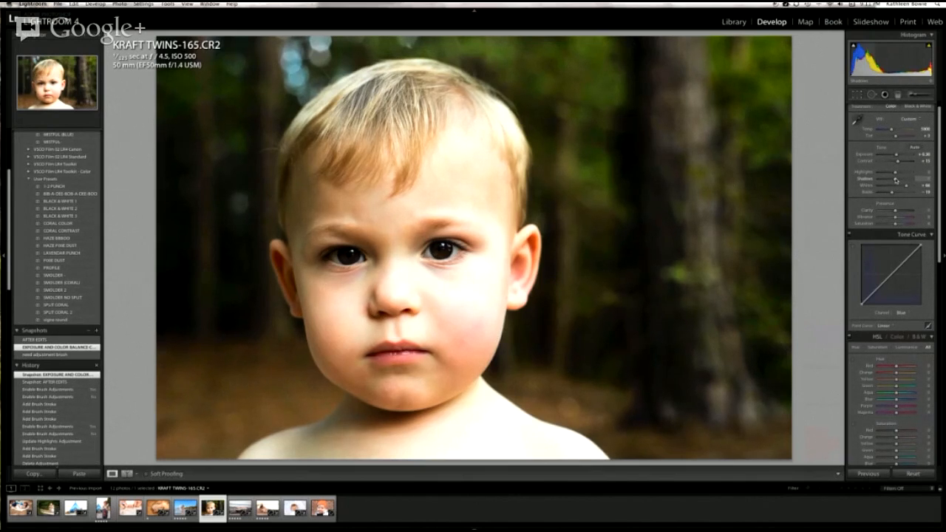
# Step: Show the clipping warnings and brighten the boy portrait's Shadows to about +73
pyautogui.press('j')
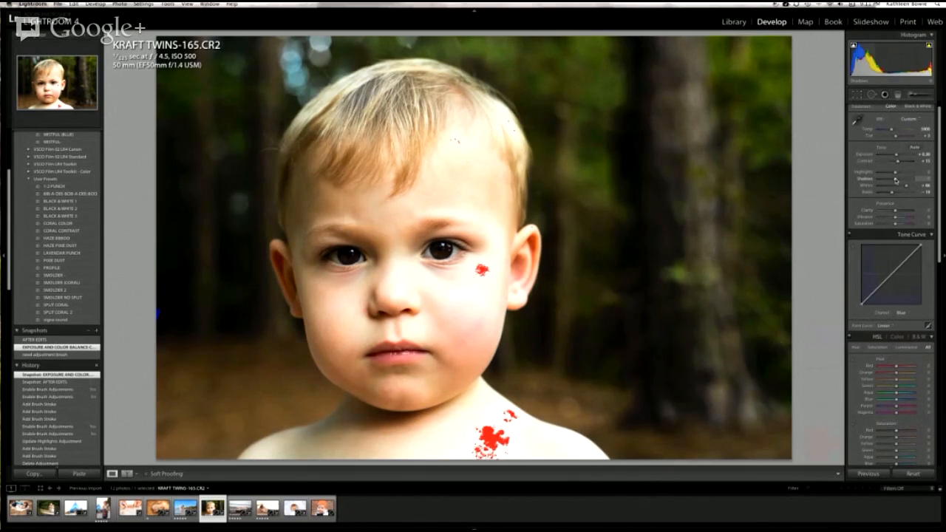
pyautogui.moveTo(896, 180); pyautogui.dragTo(911, 181)
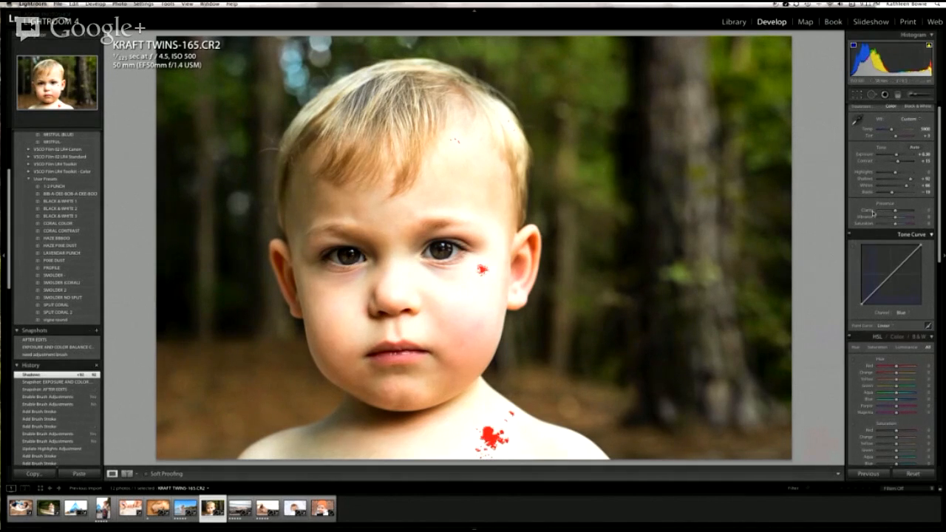
pyautogui.moveTo(917, 181); pyautogui.dragTo(908, 183)
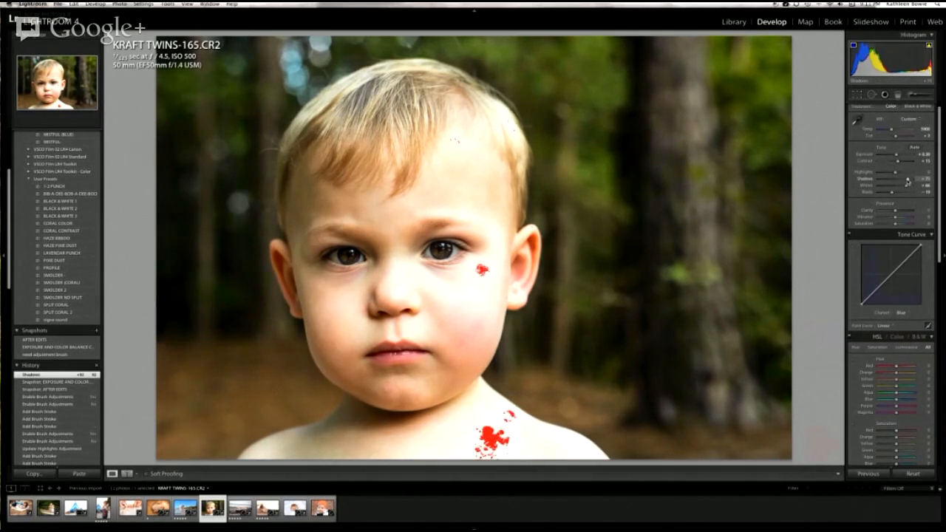
pyautogui.moveTo(908, 183); pyautogui.dragTo(905, 182)
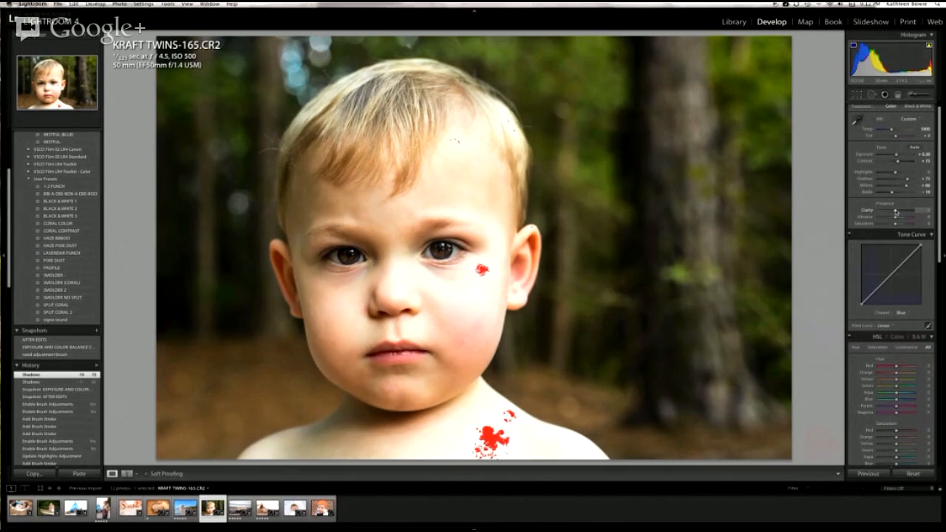
# Step: Try Clarity at +12 and +100 on the boy portrait, and settle on +10
pyautogui.moveTo(896, 212); pyautogui.dragTo(898, 212)
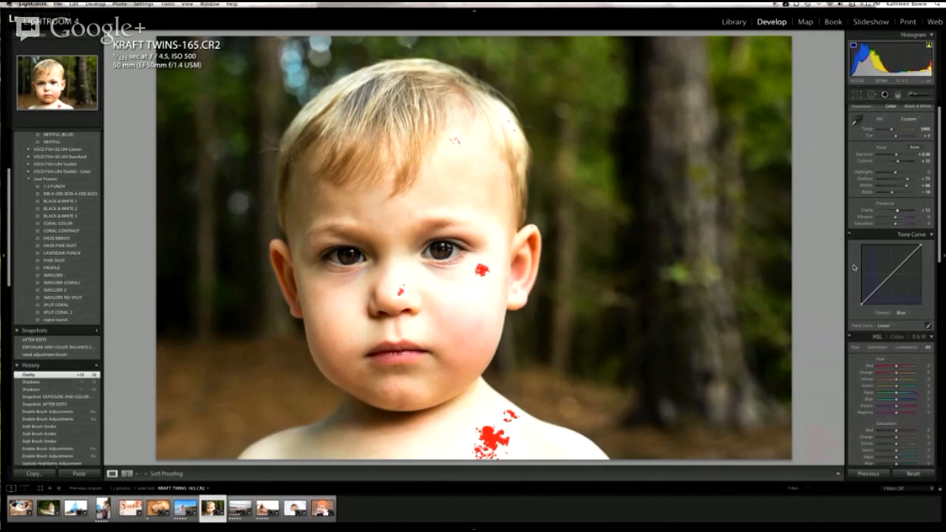
pyautogui.scroll(1, 924, 217)
pyautogui.moveTo(899, 213); pyautogui.dragTo(918, 213)
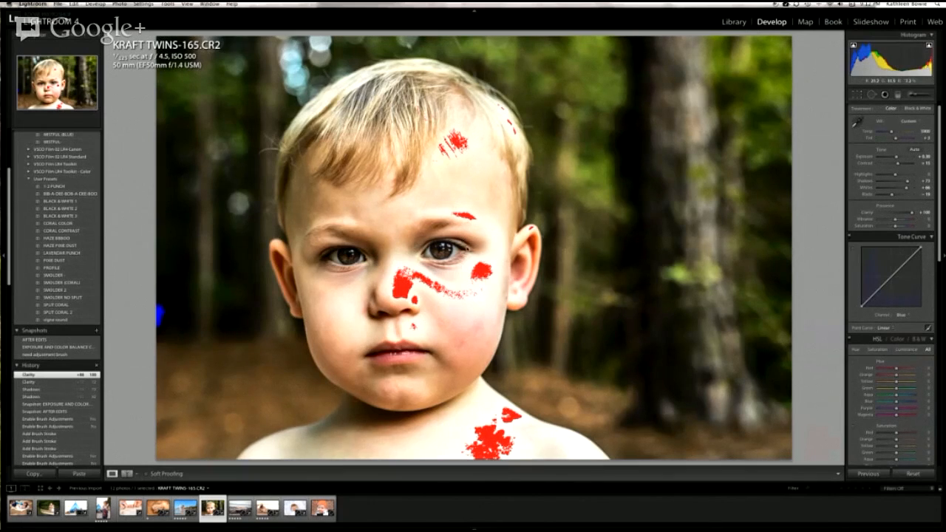
pyautogui.scroll(1, 922, 221)
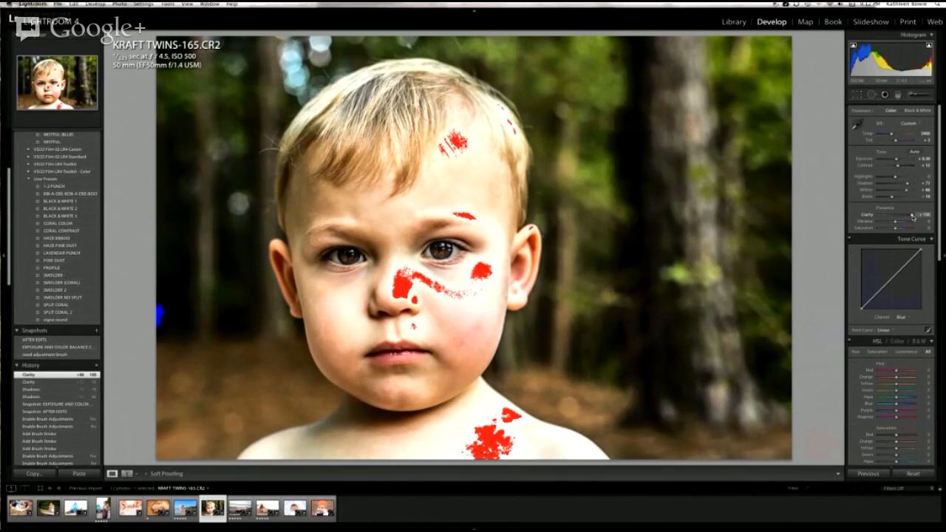
pyautogui.moveTo(913, 215); pyautogui.dragTo(895, 218)
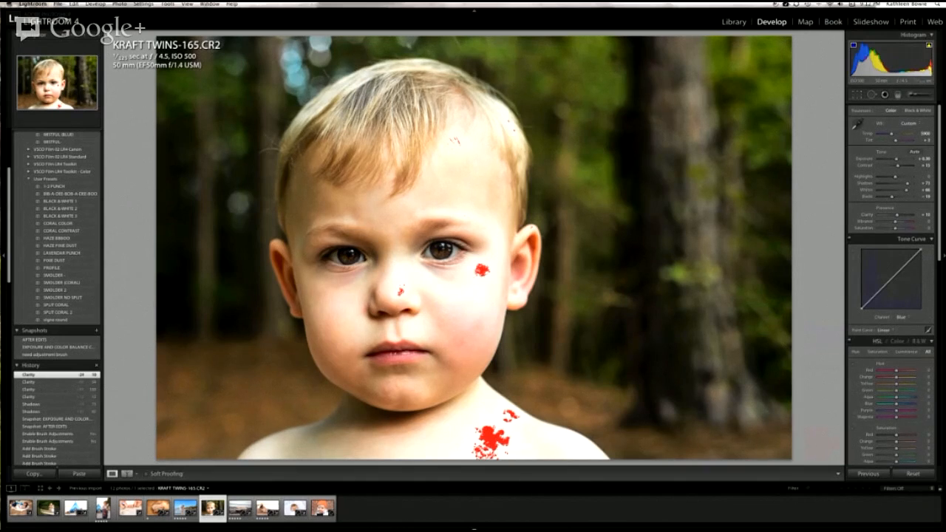
# Step: Open the photo of the newborn sleeping in the nest, and switch to the Google+ hangout to toggle screen sharing
pyautogui.click(158, 509)
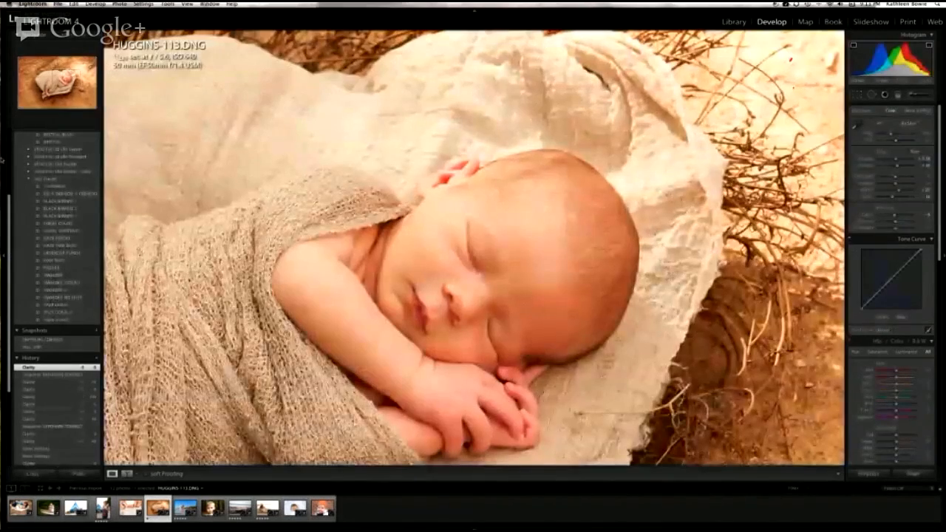
pyautogui.click(14, 444)
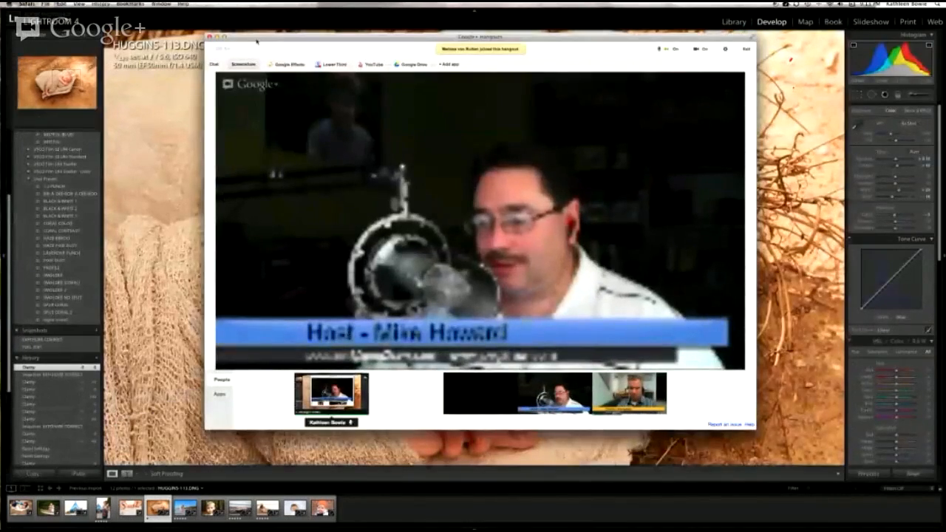
pyautogui.click(250, 66)
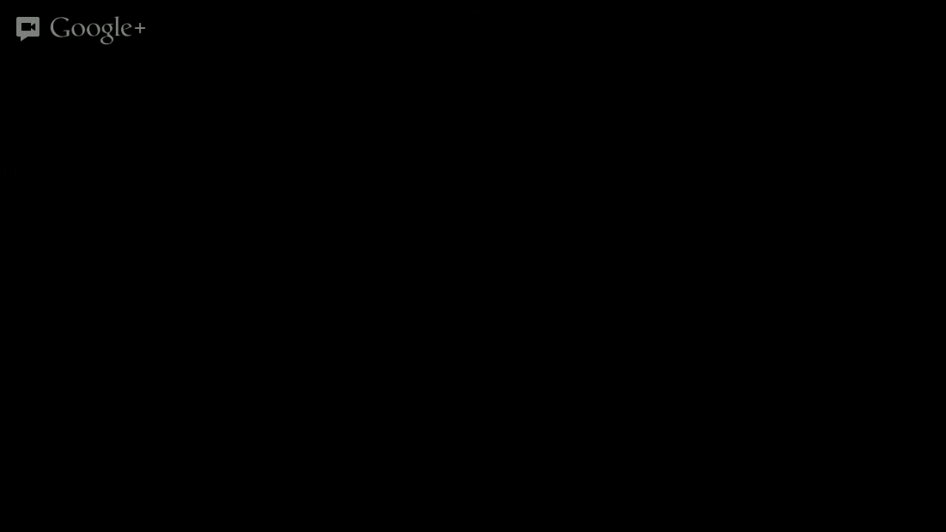
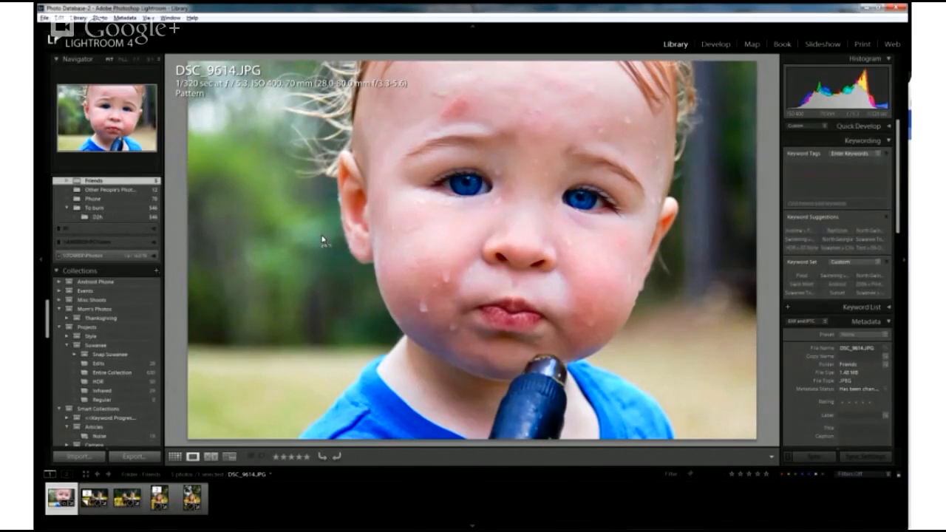
# Step: Flag a photo as a pick, reject the sunflower field group photo DSC_5011.JPG, and return to the grid
pyautogui.press('Right')
pyautogui.press('p')
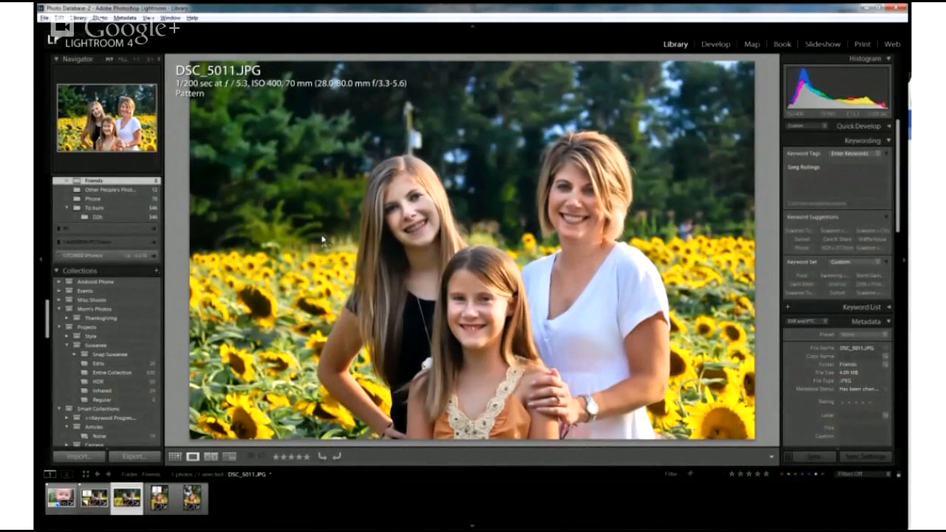
pyautogui.press('x')
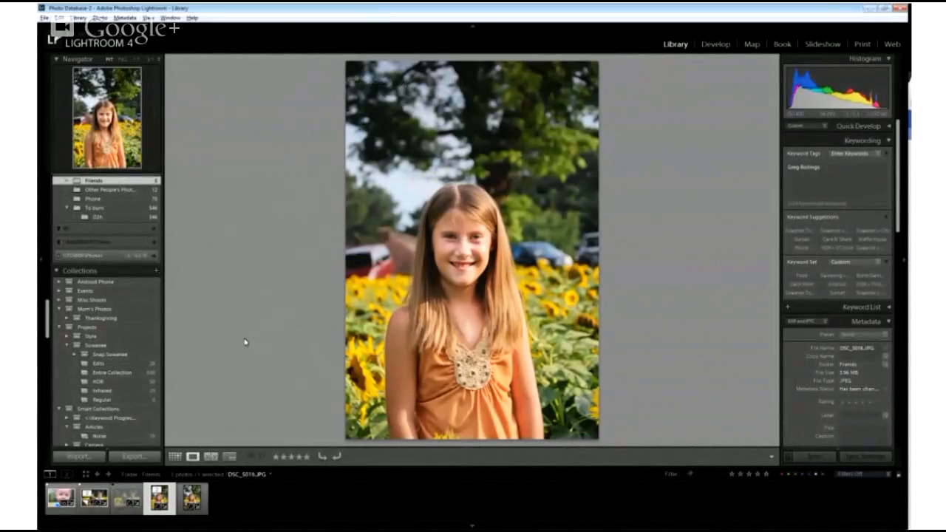
pyautogui.press('g')
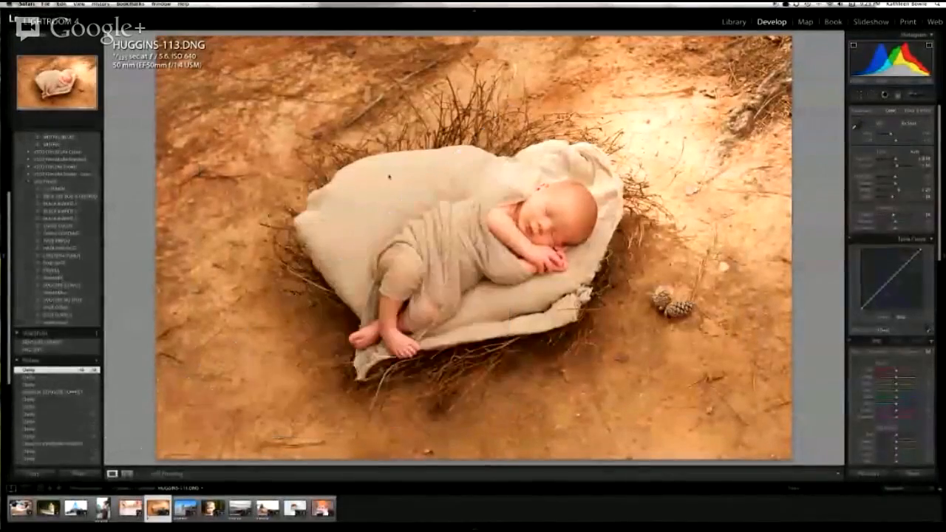
# Step: Switch to the Library module and open the client's raw folder containing the creekside portraits
pyautogui.click(735, 23)
pyautogui.click(735, 22)
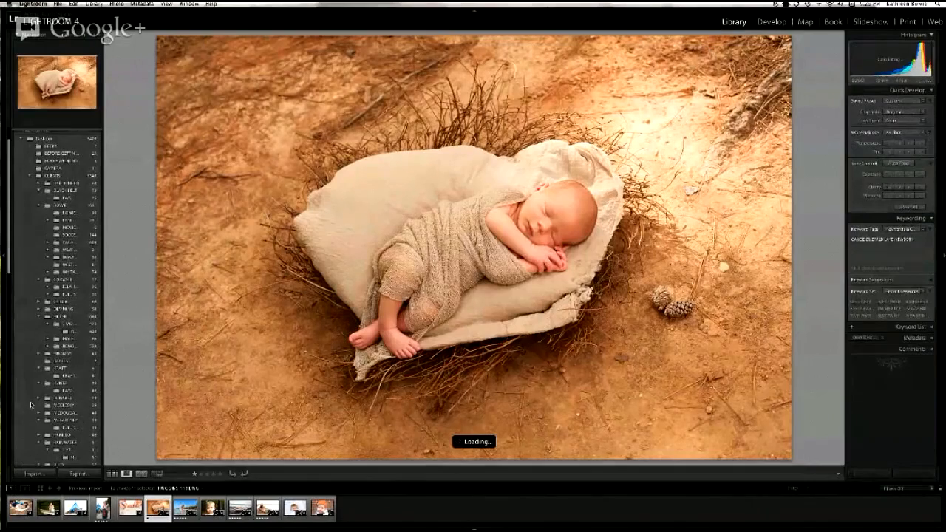
pyautogui.scroll(-5, 53, 405)
pyautogui.scroll(-2, 53, 405)
pyautogui.scroll(2, 54, 405)
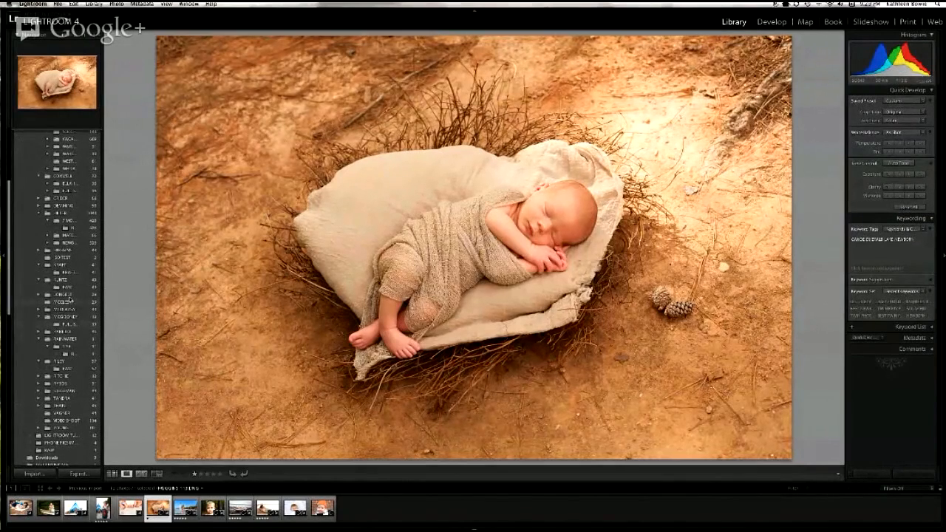
pyautogui.scroll(4, 64, 300)
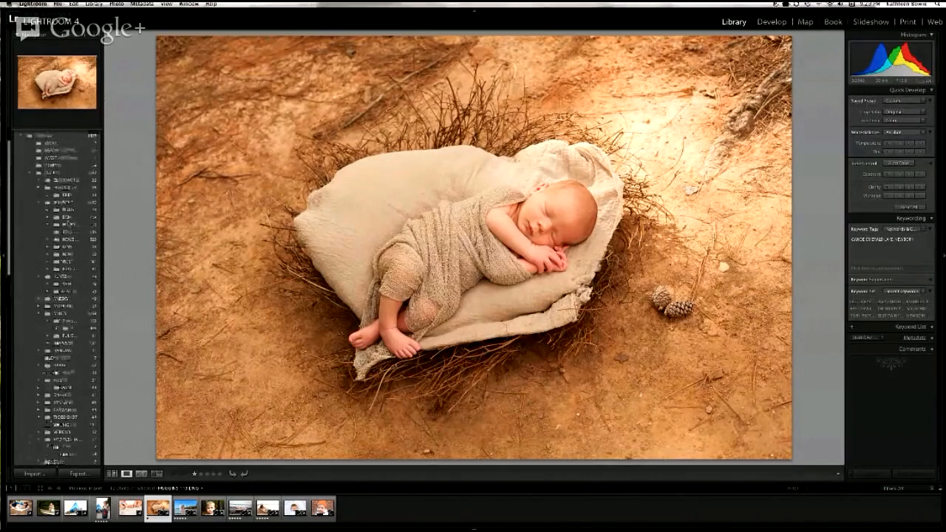
pyautogui.scroll(2, 59, 372)
pyautogui.click(72, 358)
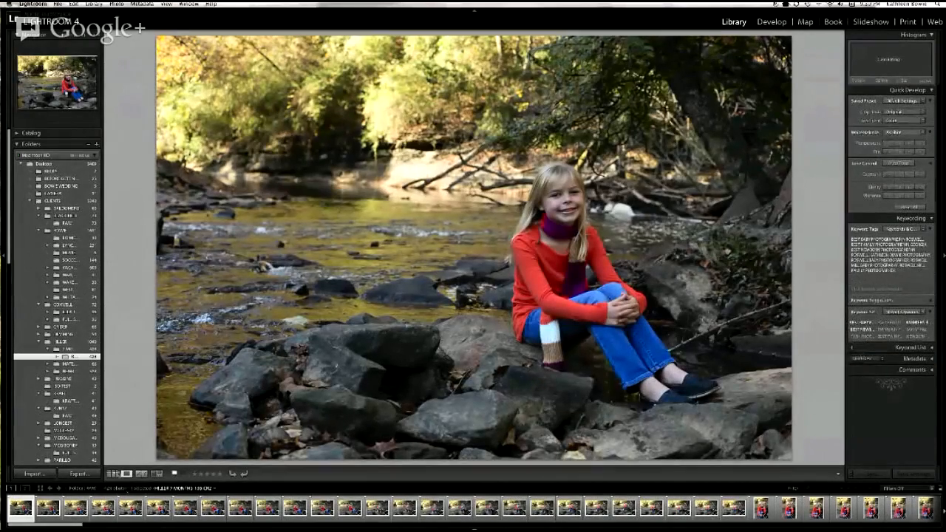
# Step: Show the creekside photos in Grid view, trying small thumbnails before returning to large ones in three columns
pyautogui.press('g')
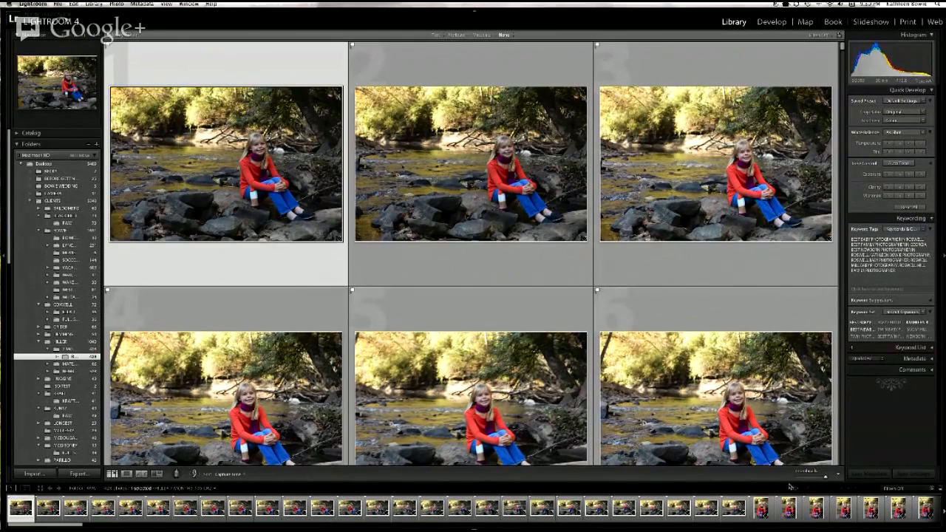
pyautogui.click(811, 476)
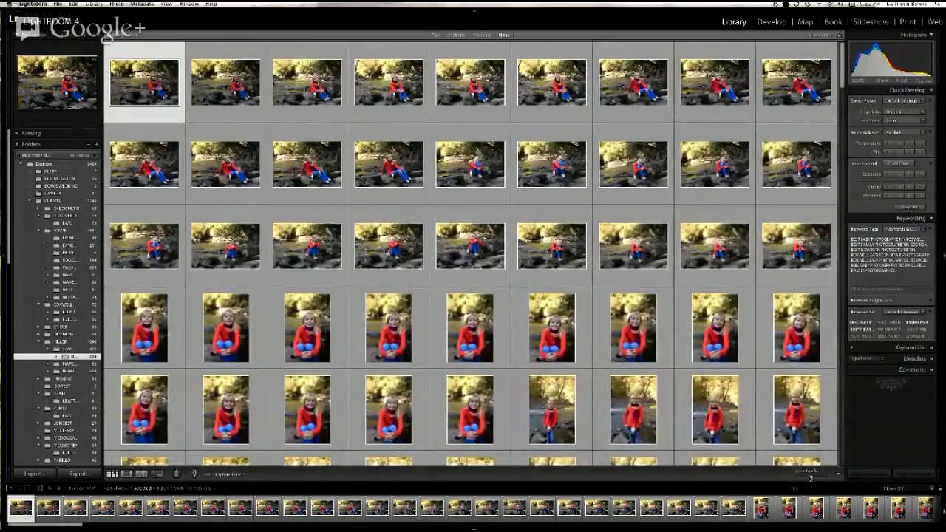
pyautogui.moveTo(811, 479); pyautogui.dragTo(826, 477)
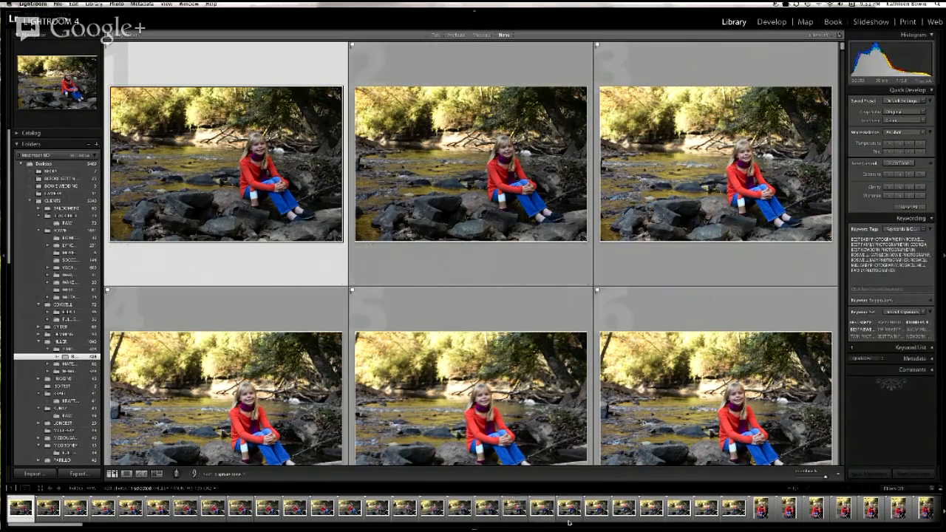
# Step: Find the brown-haired girl's portraits in the filmstrip and select the first one with the dark top
pyautogui.hscroll(5, 564, 516)
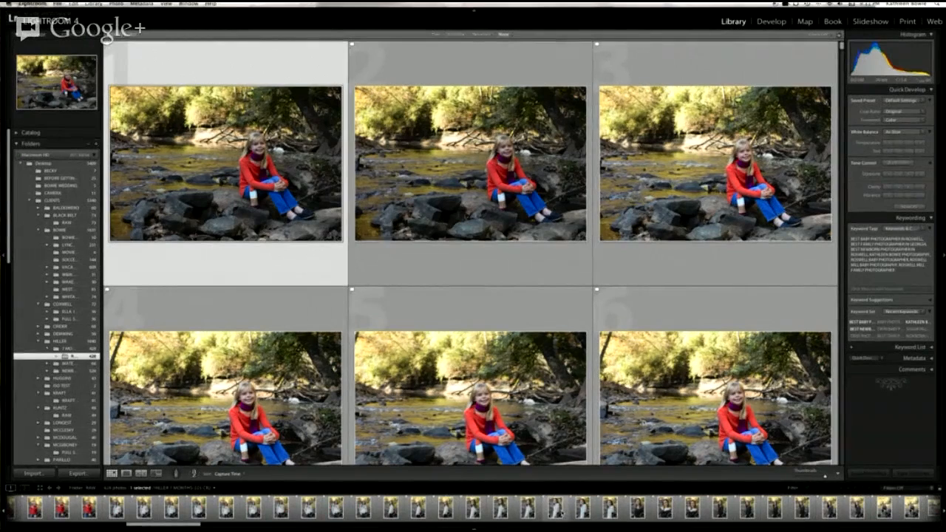
pyautogui.hscroll(5, 473, 507)
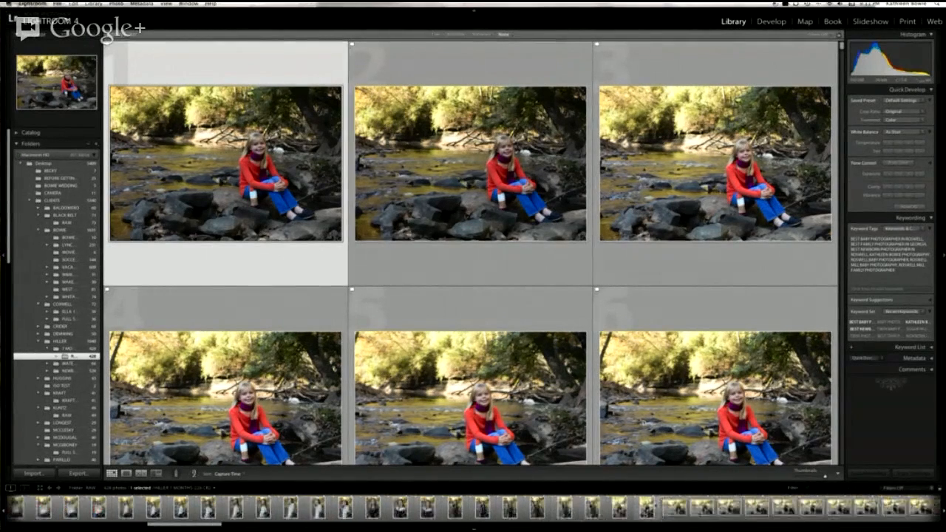
pyautogui.hscroll(-5, 473, 509)
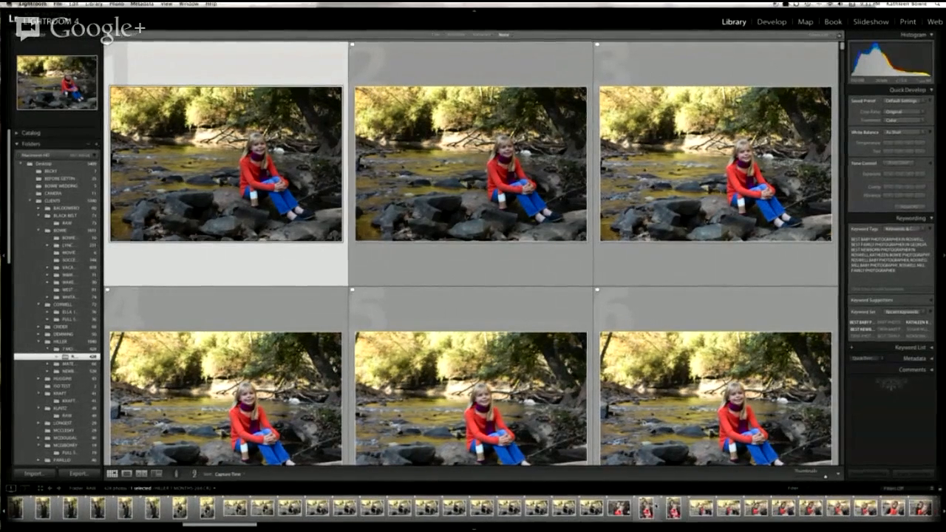
pyautogui.hscroll(-5, 474, 509)
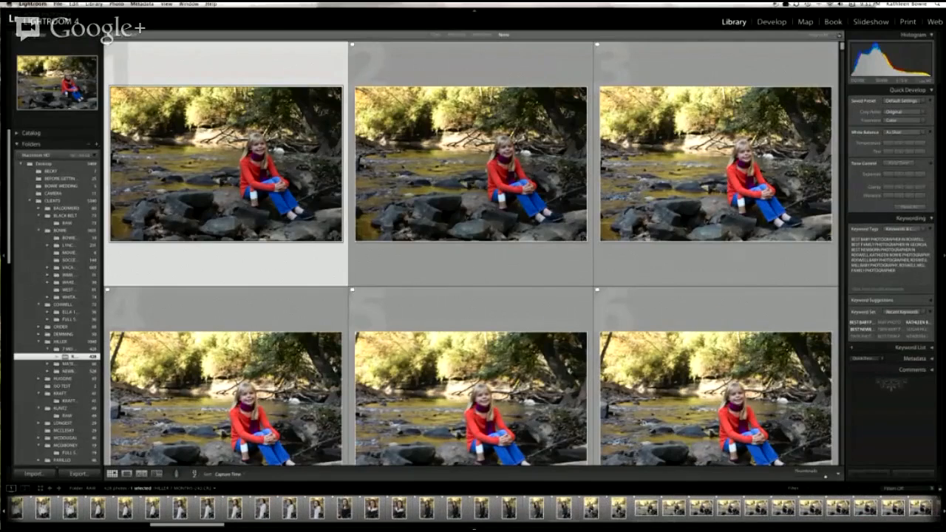
pyautogui.click(352, 517)
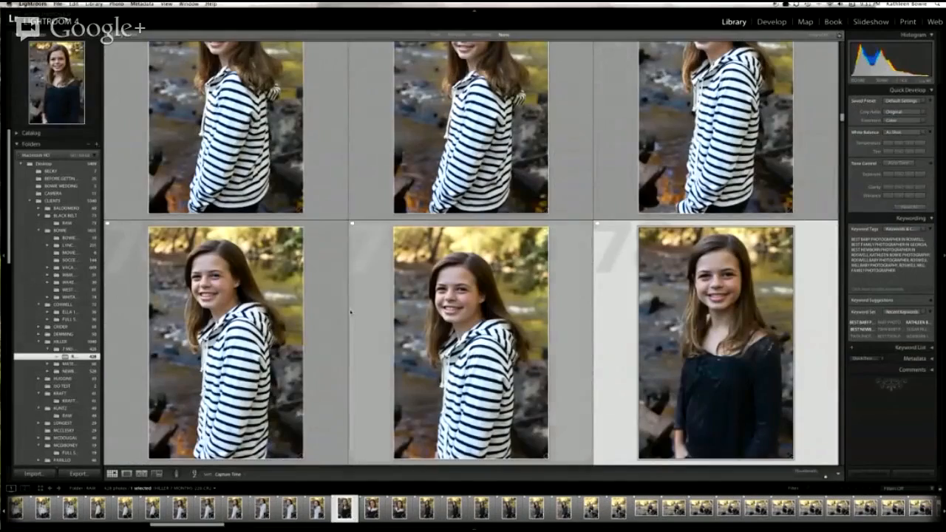
# Step: Look over the neighbouring portraits and extend the selection to nine consecutive shots of the girl in the dark top
pyautogui.scroll(-3, 350, 299)
pyautogui.scroll(5, 350, 299)
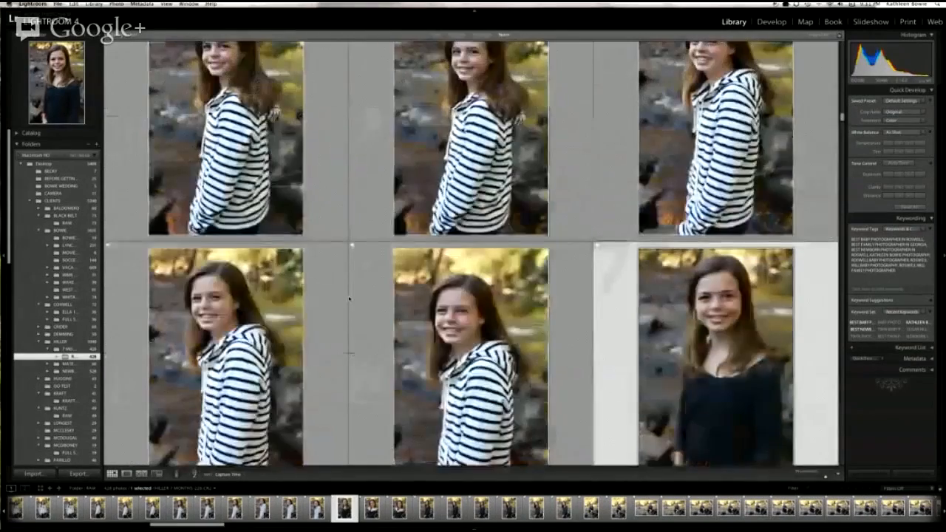
pyautogui.scroll(5, 350, 298)
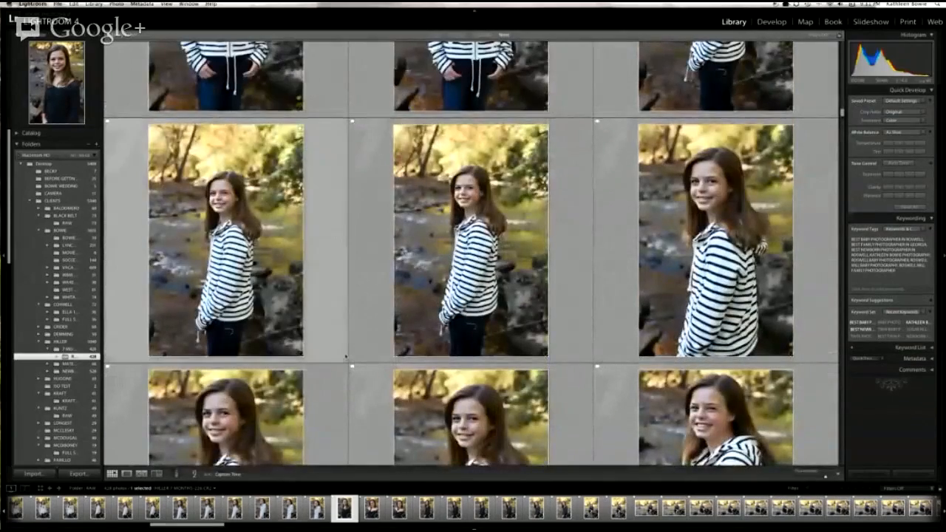
pyautogui.scroll(-5, 349, 299)
pyautogui.scroll(-5, 346, 357)
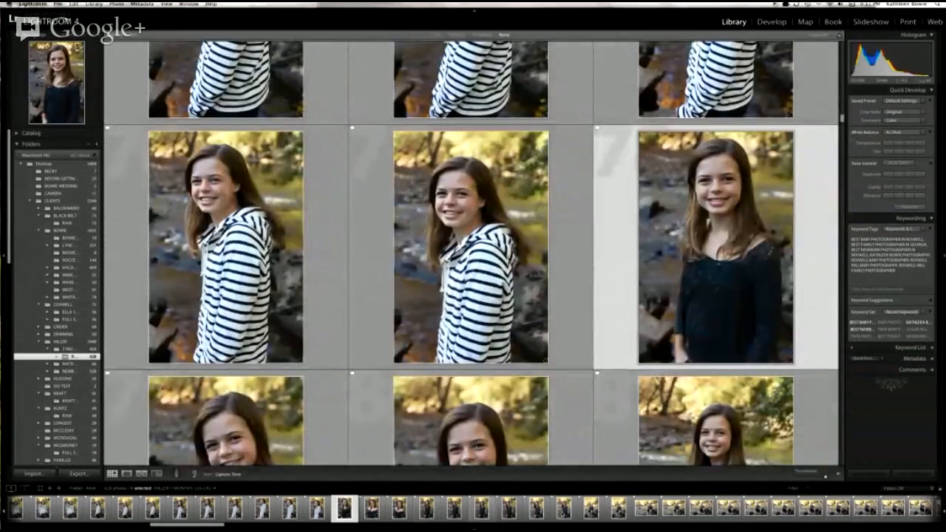
pyautogui.keyDown('shift'); pyautogui.click(576, 517); pyautogui.keyUp('shift')
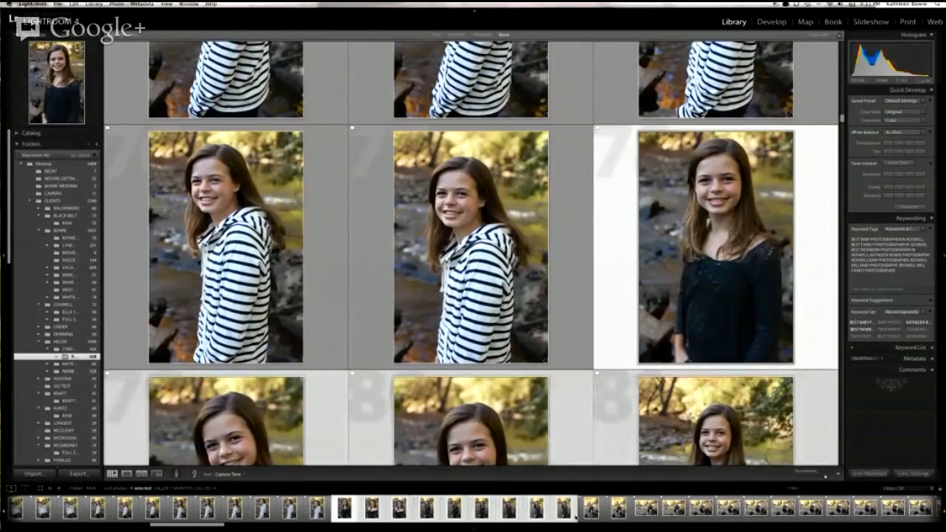
# Step: Check the selected dark-top portraits in the grid and display them together in Survey view
pyautogui.scroll(-5, 670, 335)
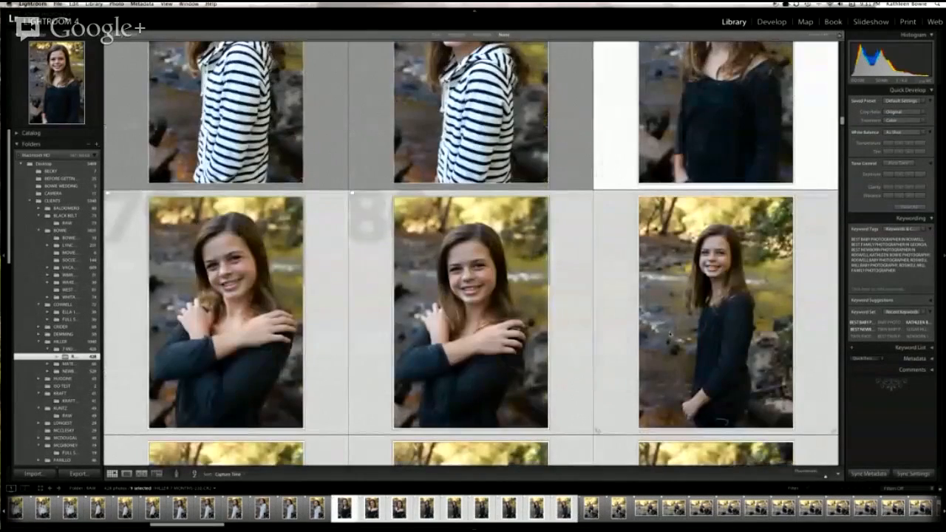
pyautogui.scroll(-5, 614, 362)
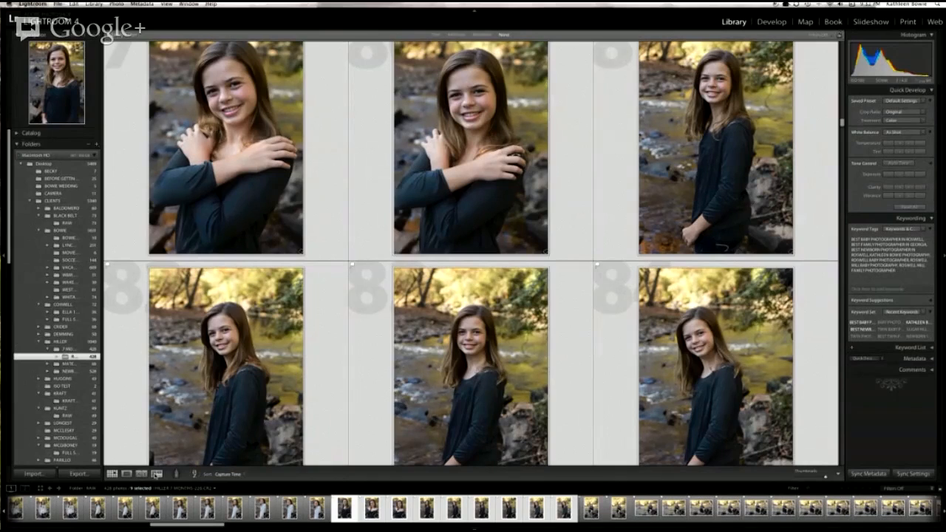
pyautogui.click(157, 475)
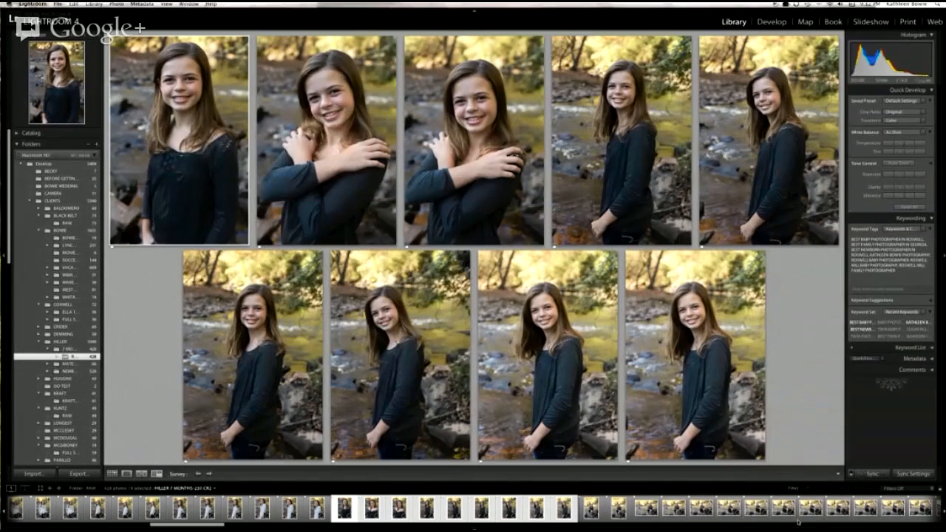
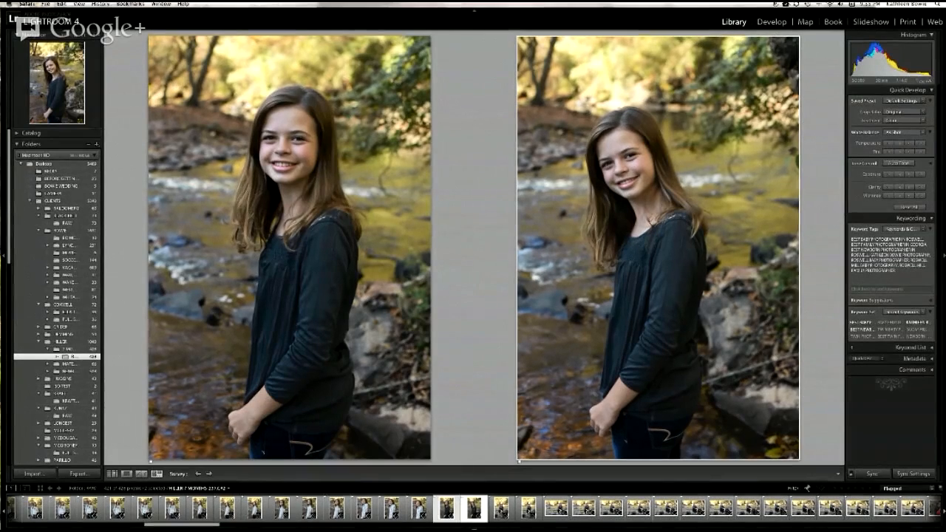
# Step: Compare the six consecutive striped-hoodie portraits in Survey view and reject the fourth one
pyautogui.click(282, 509)
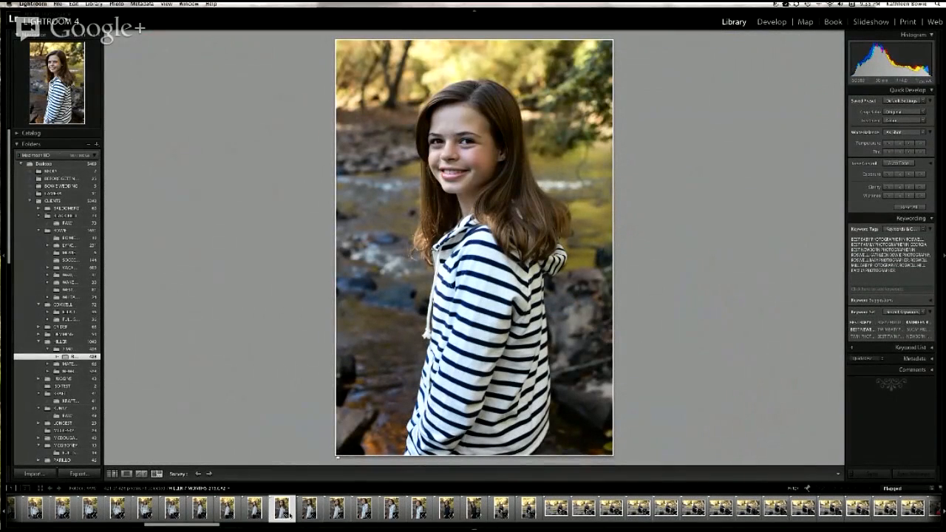
pyautogui.keyDown('shift'); pyautogui.click(427, 521); pyautogui.keyUp('shift')
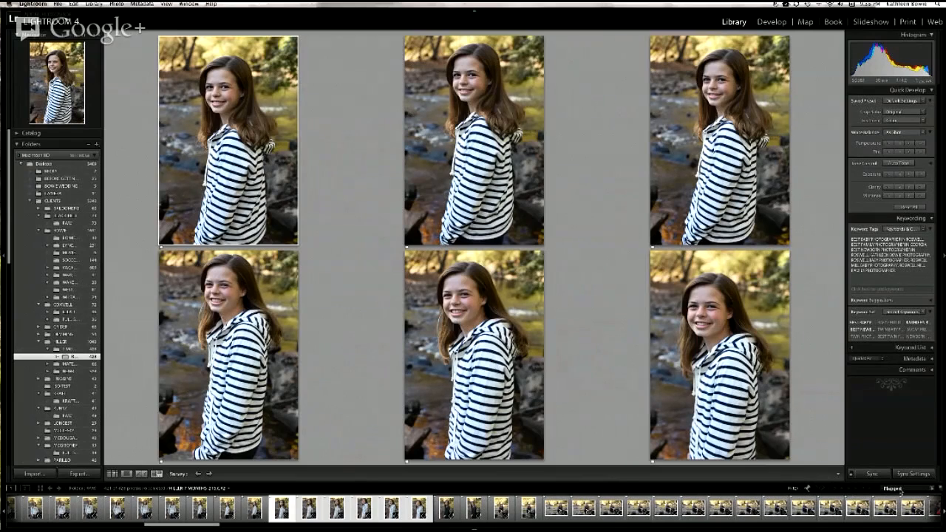
pyautogui.click(933, 490)
pyautogui.click(933, 490)
pyautogui.click(285, 447)
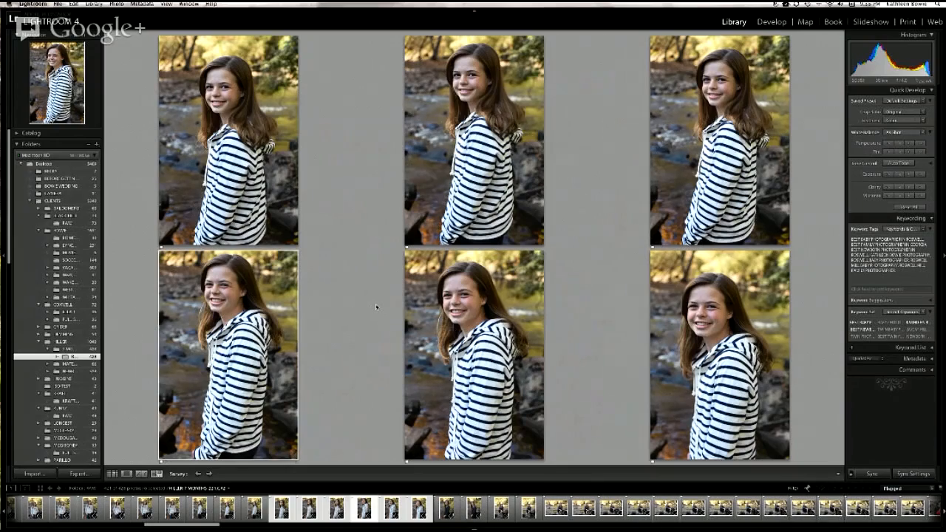
pyautogui.press('x')
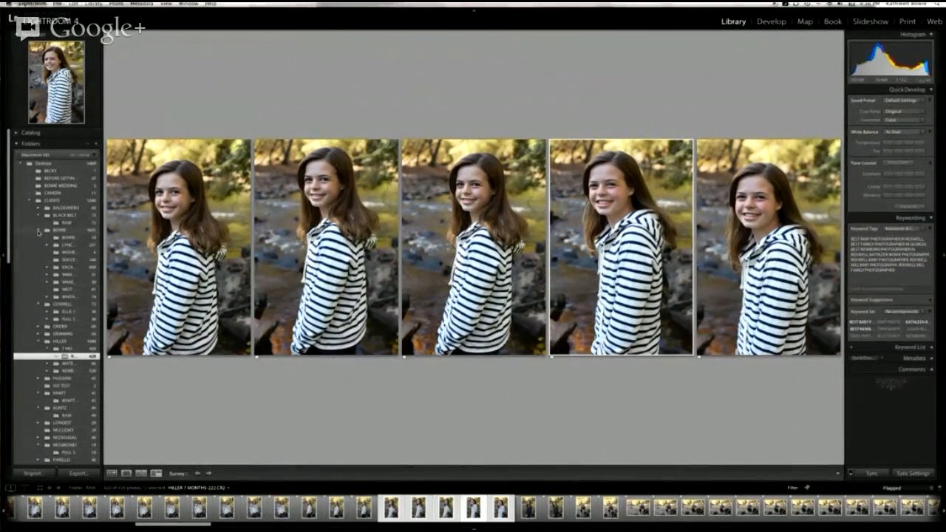
# Step: Collapse the client folders and open the canoe photo from the Lightroom tutorial folder in the Develop module
pyautogui.click(38, 231)
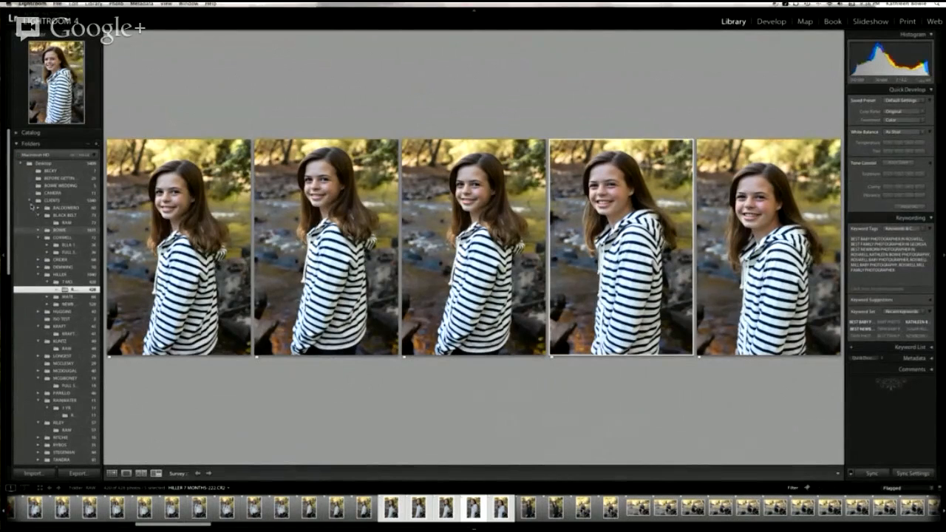
pyautogui.click(32, 200)
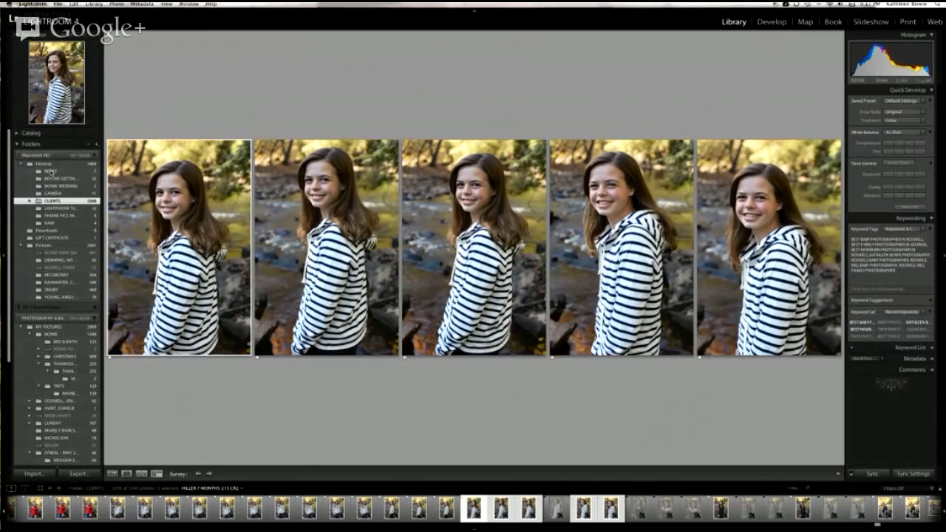
pyautogui.click(59, 208)
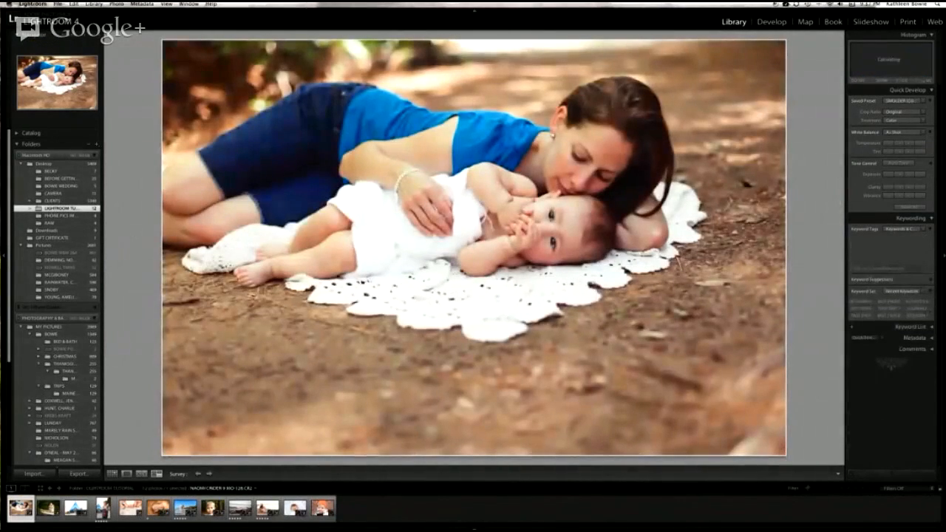
pyautogui.click(50, 513)
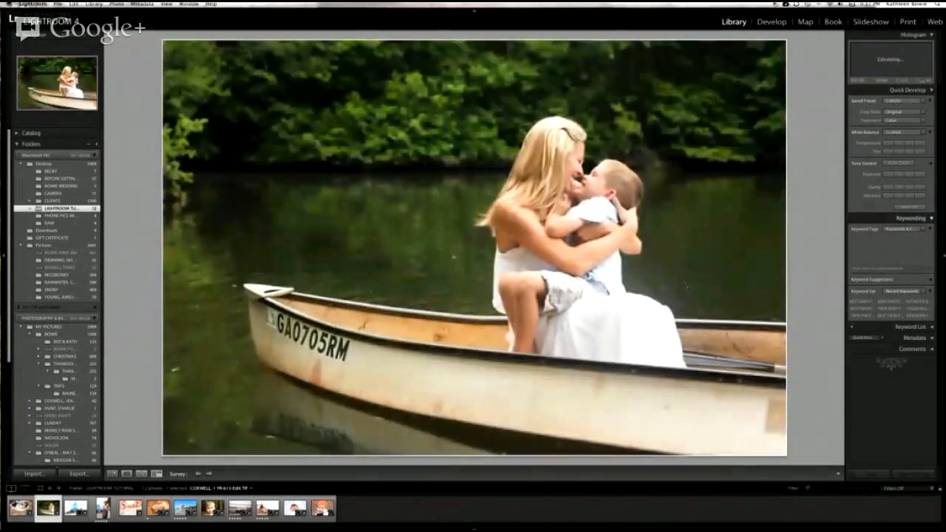
pyautogui.click(772, 22)
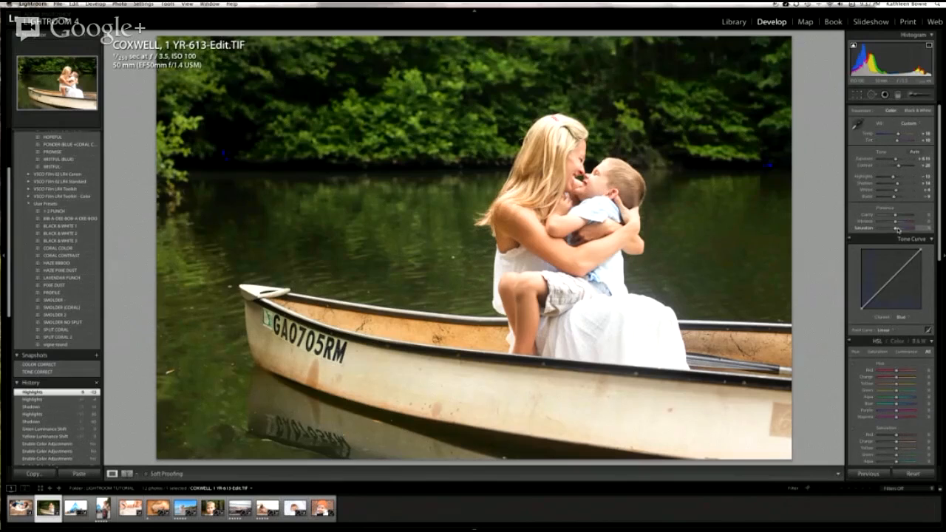
# Step: Try the canoe photo with Saturation at -100, restore it to 0, and test small Vibrance changes
pyautogui.moveTo(896, 230); pyautogui.dragTo(878, 229)
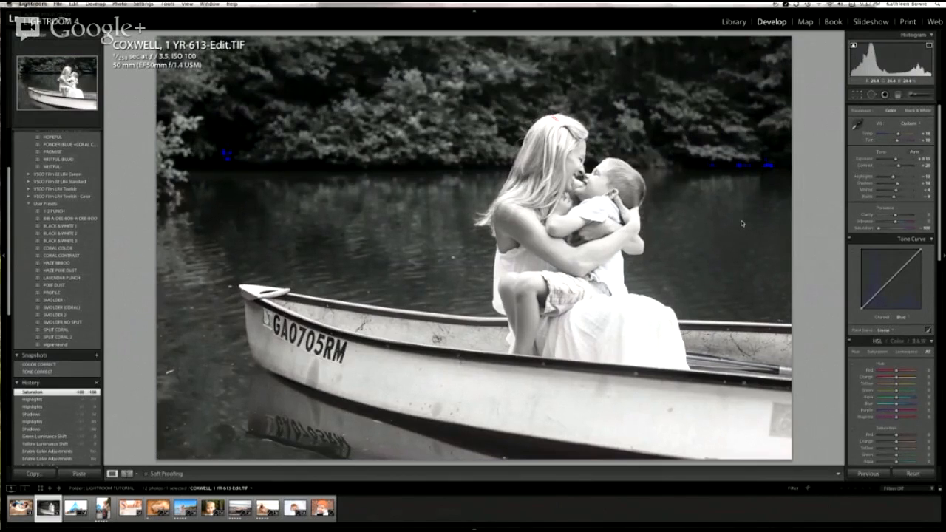
pyautogui.moveTo(879, 229)
pyautogui.mouseDown()
pyautogui.moveTo(914, 230)
pyautogui.moveTo(896, 230)
pyautogui.mouseUp()
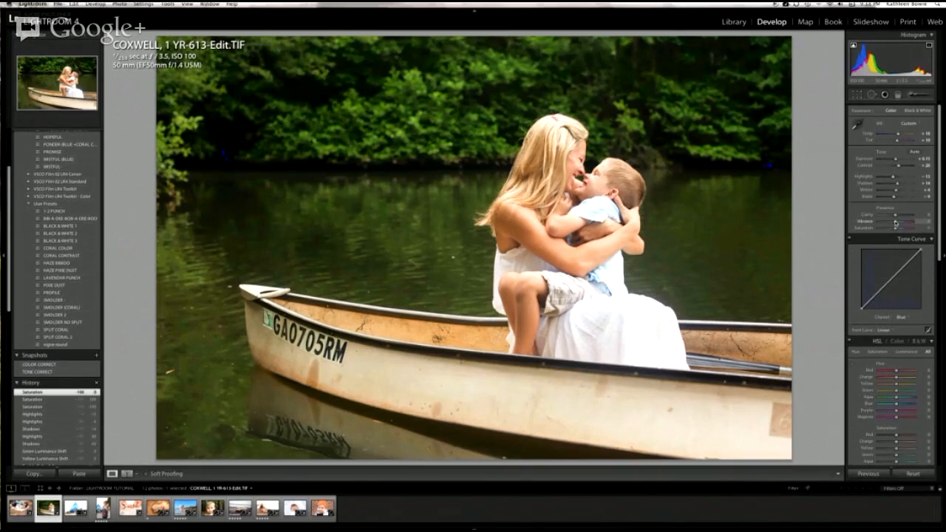
pyautogui.moveTo(896, 222)
pyautogui.mouseDown()
pyautogui.moveTo(925, 224)
pyautogui.moveTo(895, 224)
pyautogui.mouseUp()
pyautogui.moveTo(896, 225)
pyautogui.mouseDown()
pyautogui.moveTo(912, 223)
pyautogui.moveTo(895, 224)
pyautogui.mouseUp()
pyautogui.click(895, 223)
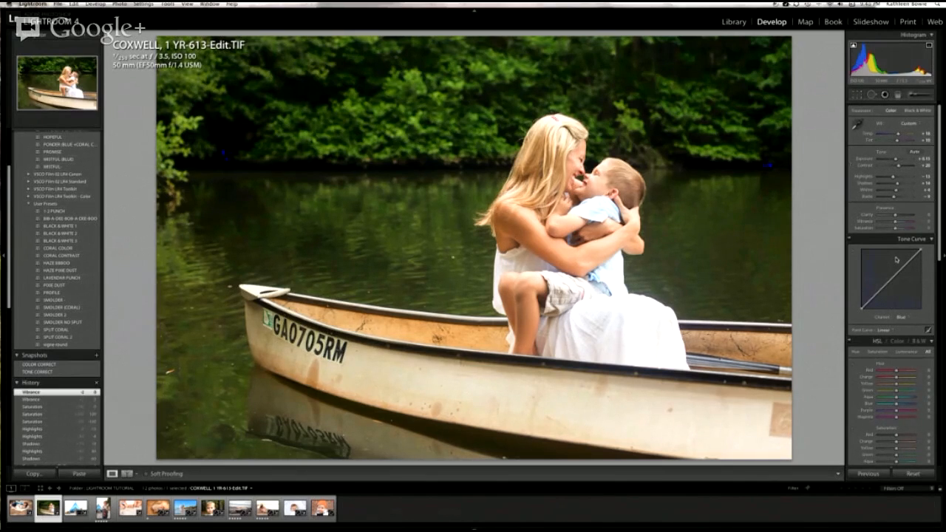
# Step: Try reshaping the blue channel's point curve and switch the Tone Curve to its region adjustments
pyautogui.scroll(1, 908, 220)
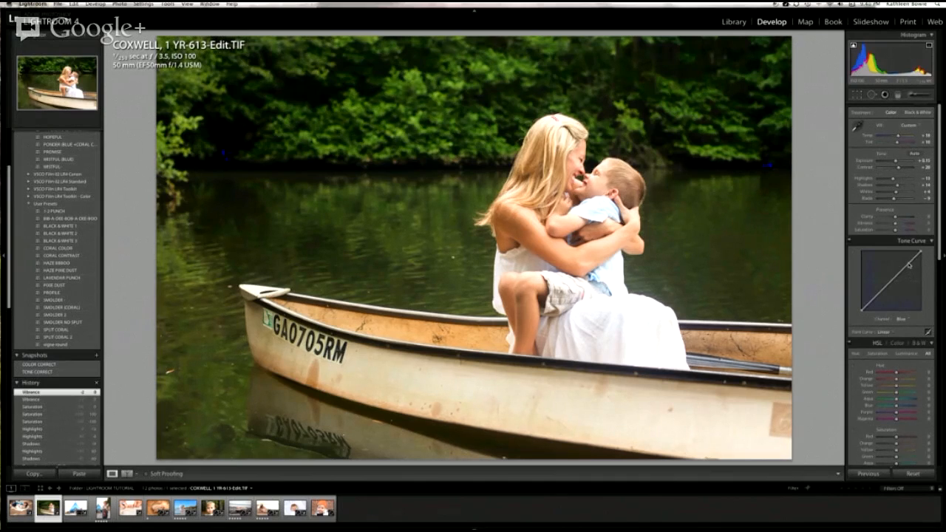
pyautogui.click(909, 264)
pyautogui.moveTo(897, 308); pyautogui.dragTo(925, 279)
pyautogui.click(929, 332)
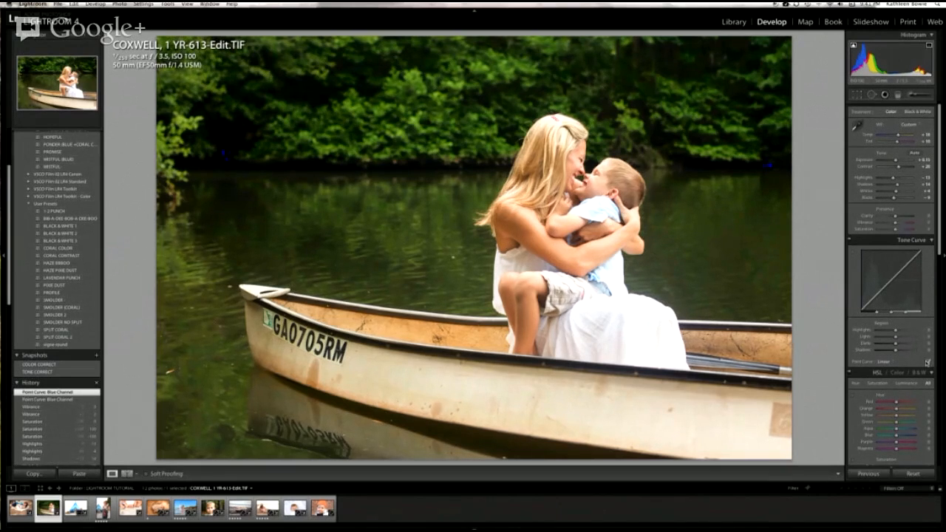
pyautogui.click(929, 362)
pyautogui.click(929, 332)
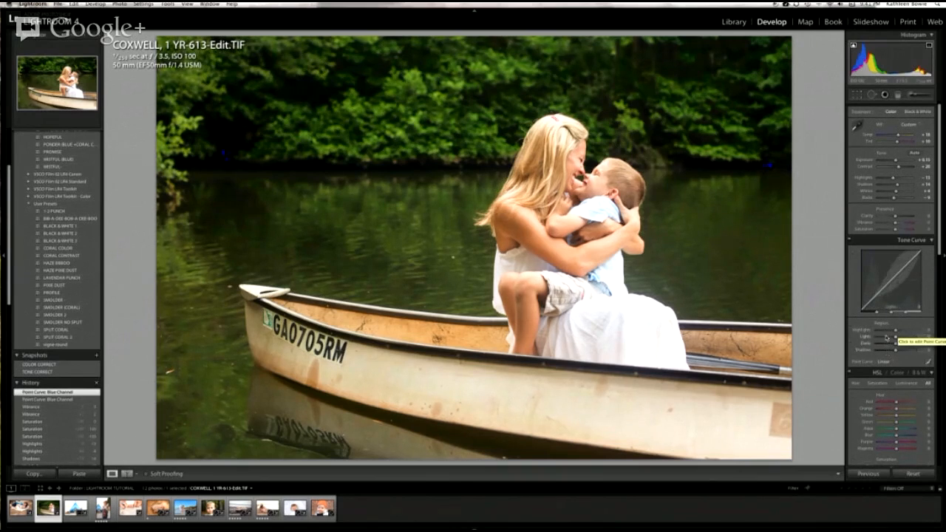
# Step: Try lowering the tone curve's Highlights and Lights while raising its Darks and Shadows, and reset all four regions
pyautogui.moveTo(896, 332); pyautogui.dragTo(906, 352)
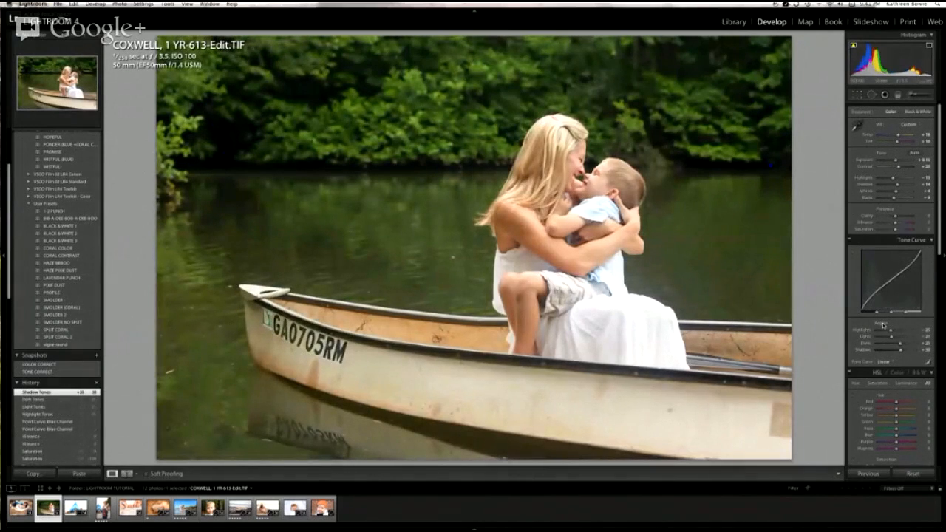
pyautogui.doubleClick(883, 325)
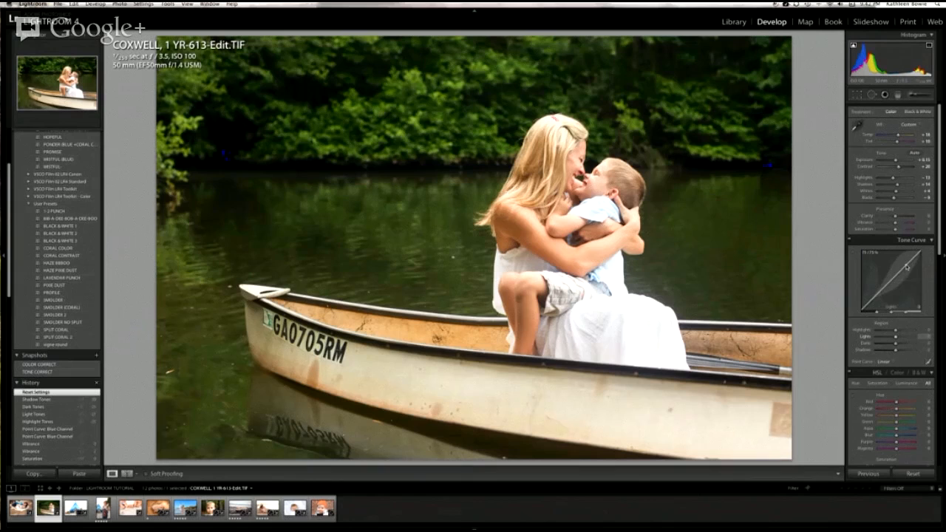
# Step: Try brightening and darkening the Lights region directly on the tone curve and reset it to 0
pyautogui.moveTo(906, 267)
pyautogui.mouseDown()
pyautogui.moveTo(878, 252)
pyautogui.moveTo(905, 278)
pyautogui.moveTo(907, 267)
pyautogui.moveTo(899, 277)
pyautogui.mouseUp()
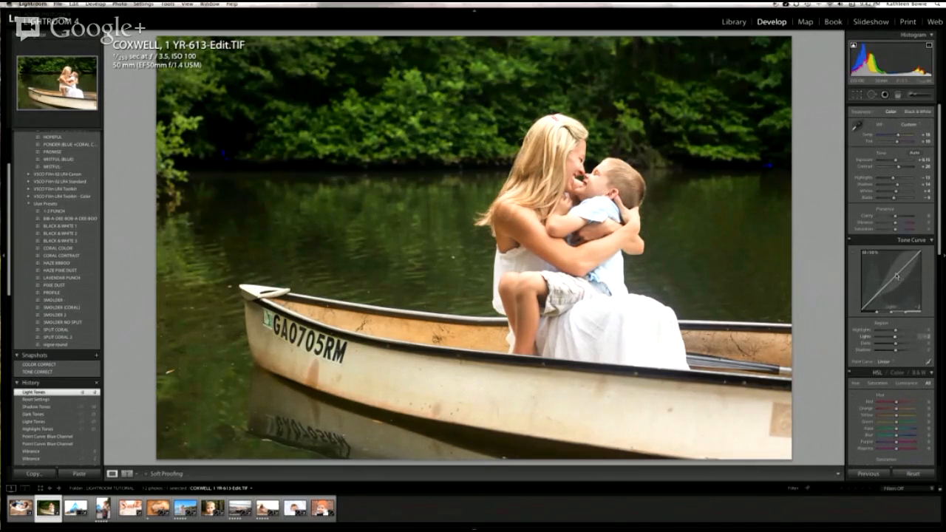
pyautogui.moveTo(896, 274); pyautogui.dragTo(888, 264)
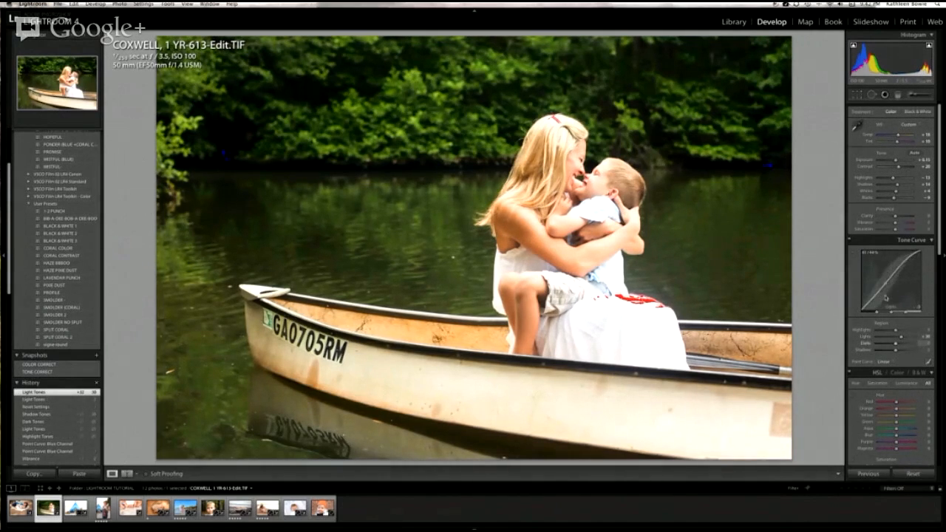
pyautogui.moveTo(899, 272); pyautogui.dragTo(899, 300)
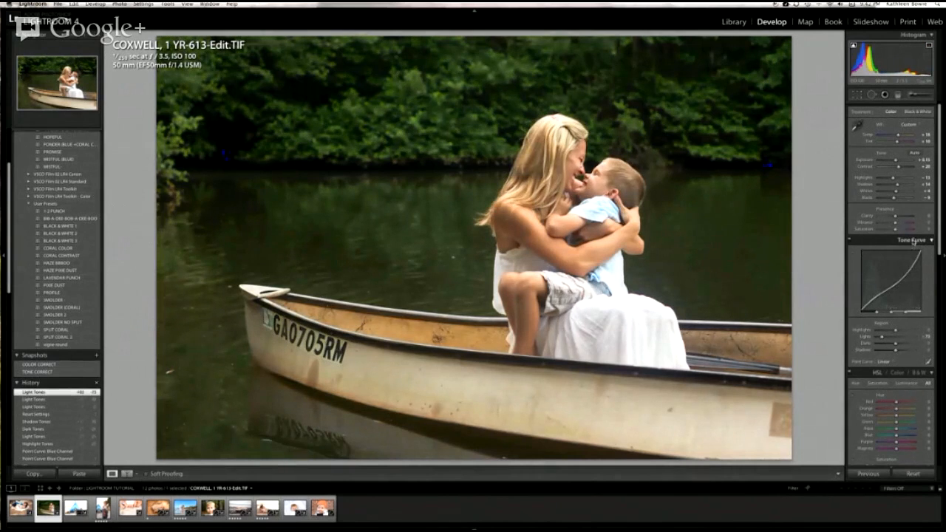
pyautogui.doubleClick(885, 338)
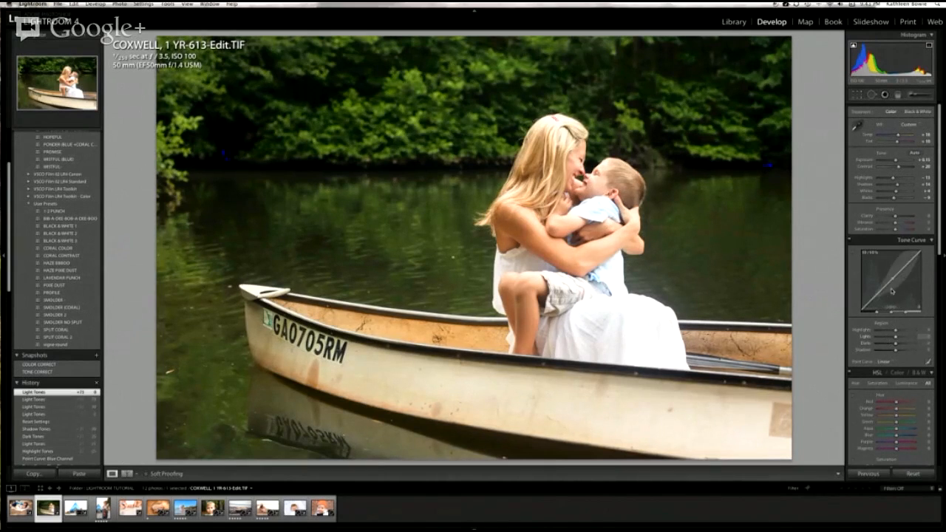
pyautogui.scroll(1, 896, 303)
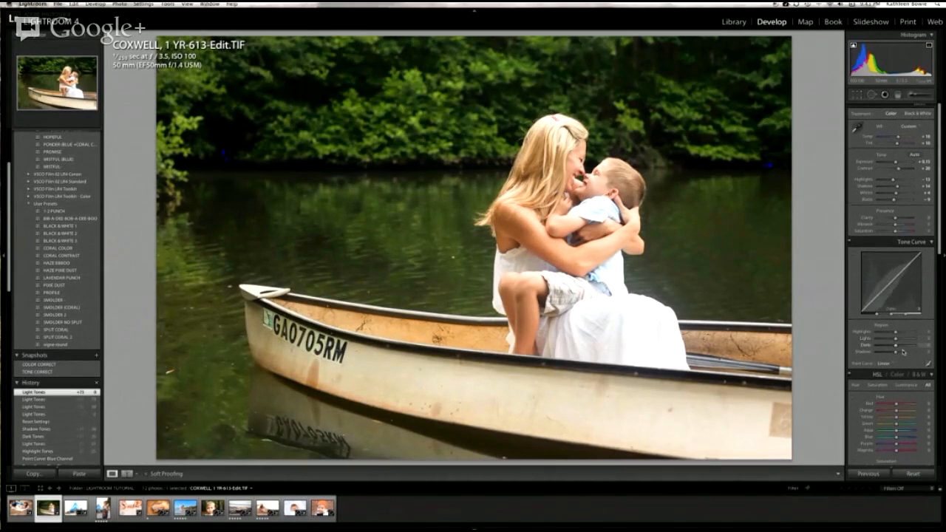
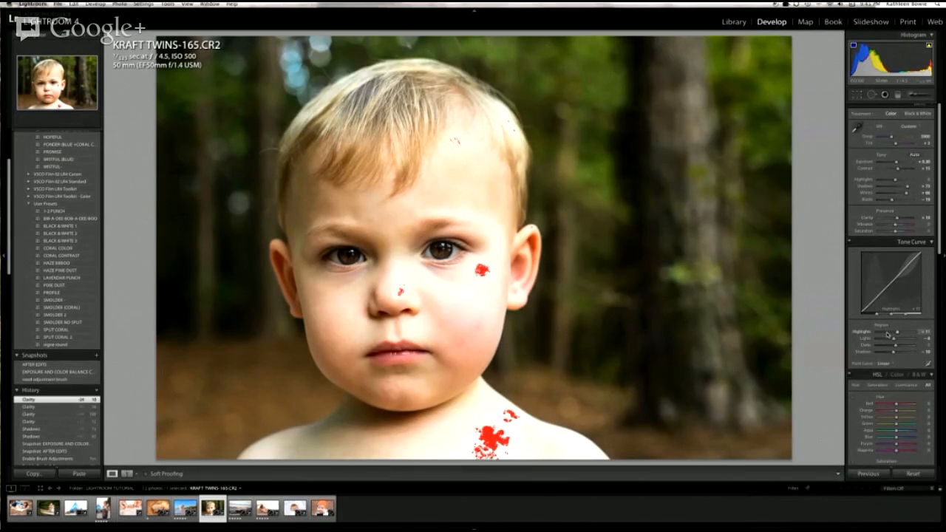
# Step: Lower the Basic Highlights of the boy's portrait to recover the clipped areas on his face and shoulder
pyautogui.scroll(-10, 888, 334)
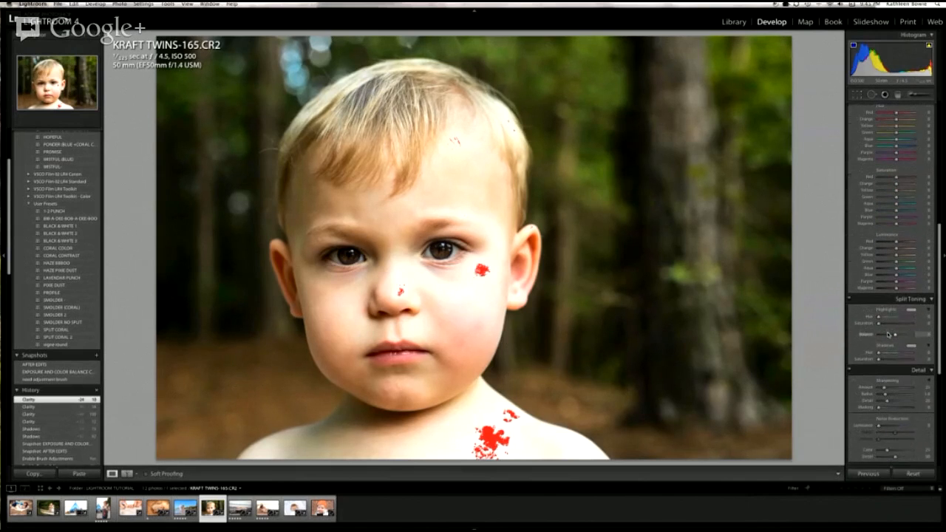
pyautogui.scroll(-2, 888, 334)
pyautogui.scroll(15, 888, 334)
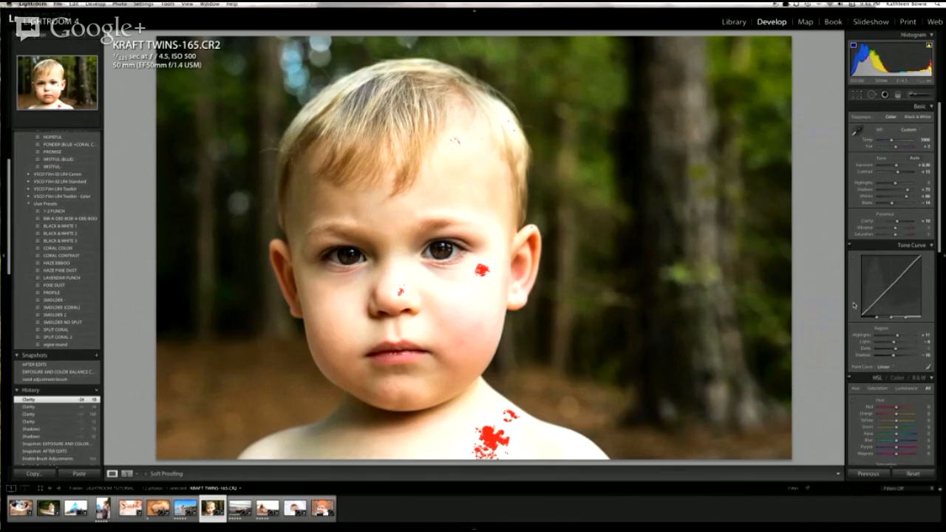
pyautogui.moveTo(893, 184); pyautogui.dragTo(889, 184)
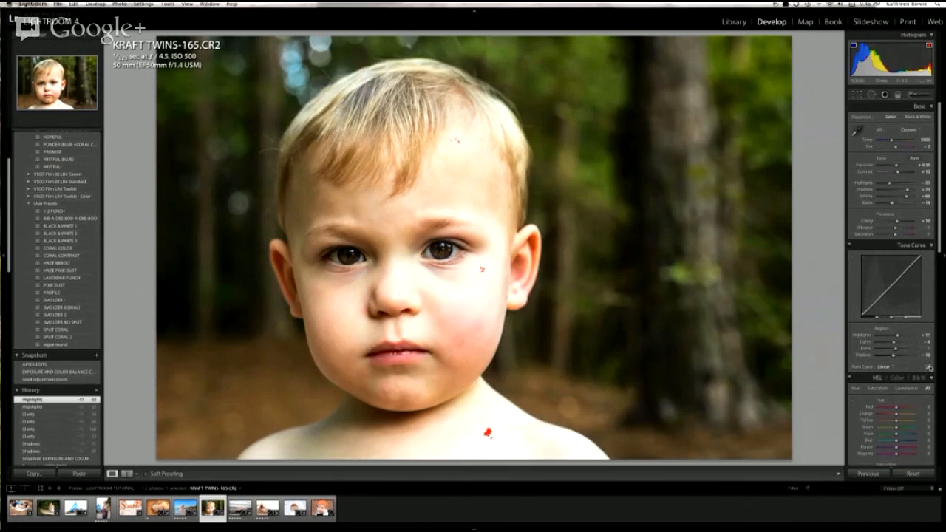
# Step: Switch the Tone Curve to point curve editing and set its channel to RGB
pyautogui.click(929, 367)
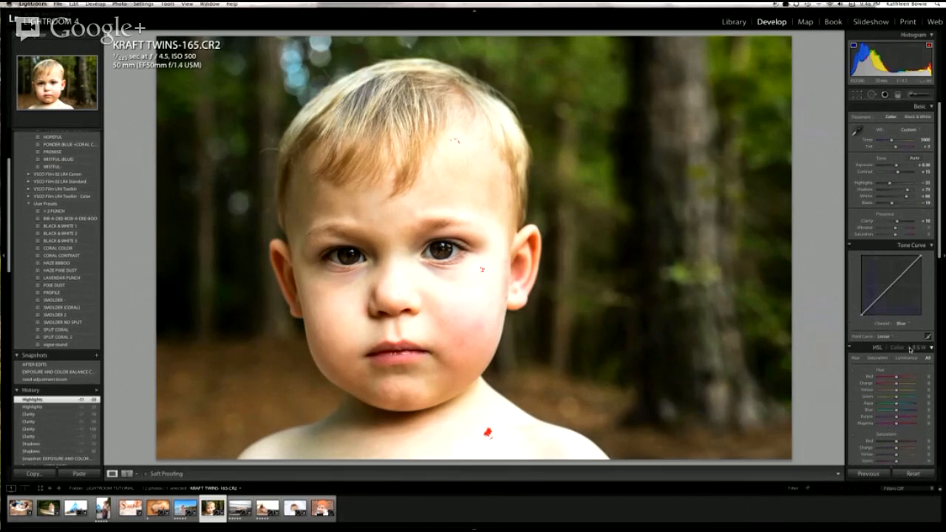
pyautogui.click(901, 323)
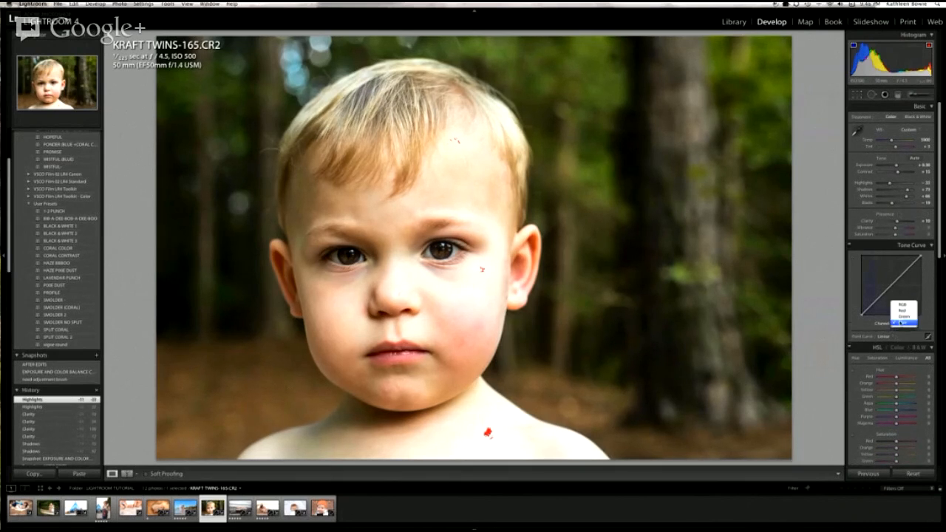
pyautogui.click(902, 304)
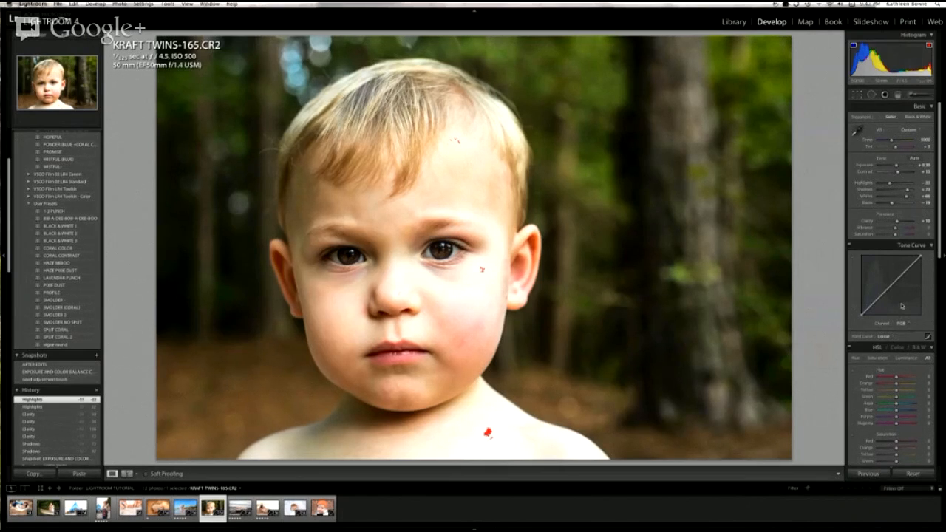
# Step: Try bending the red channel's point curve down and up, remove the added point, and return to the RGB channel
pyautogui.click(902, 323)
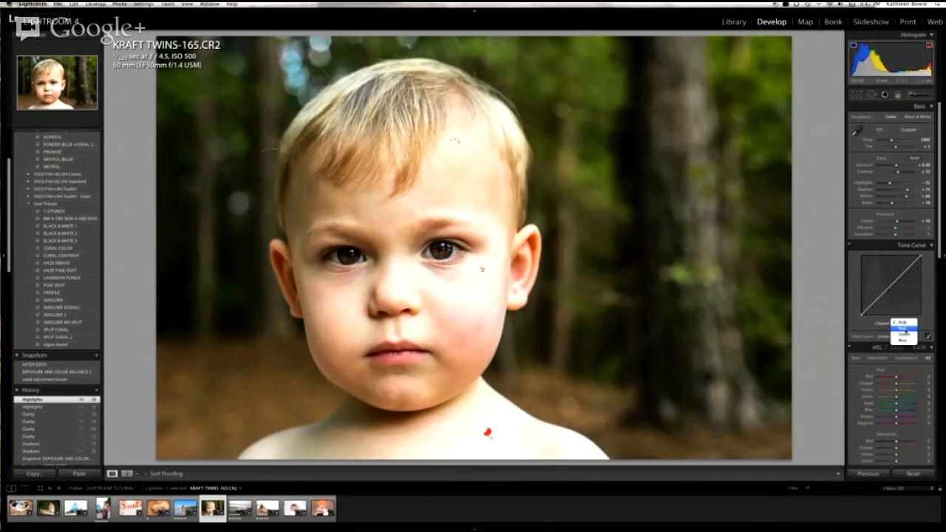
pyautogui.click(904, 329)
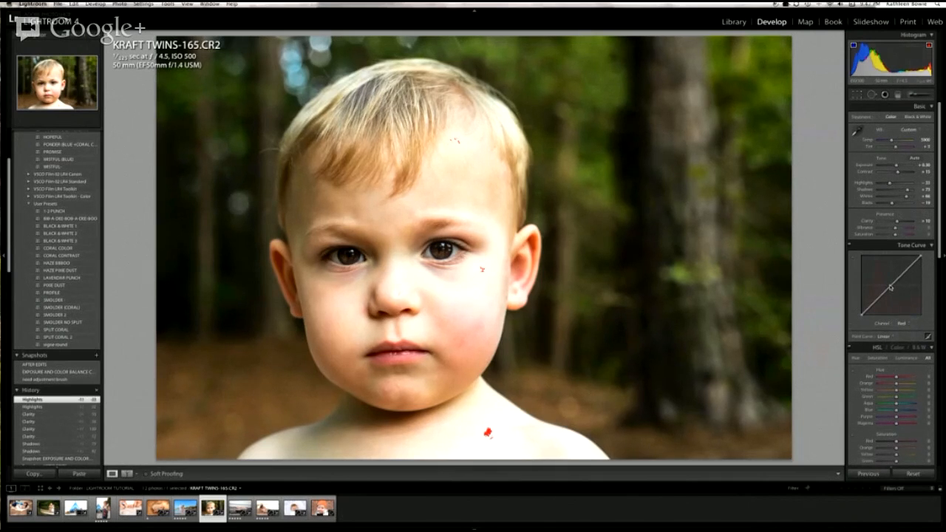
pyautogui.moveTo(892, 287); pyautogui.dragTo(915, 313)
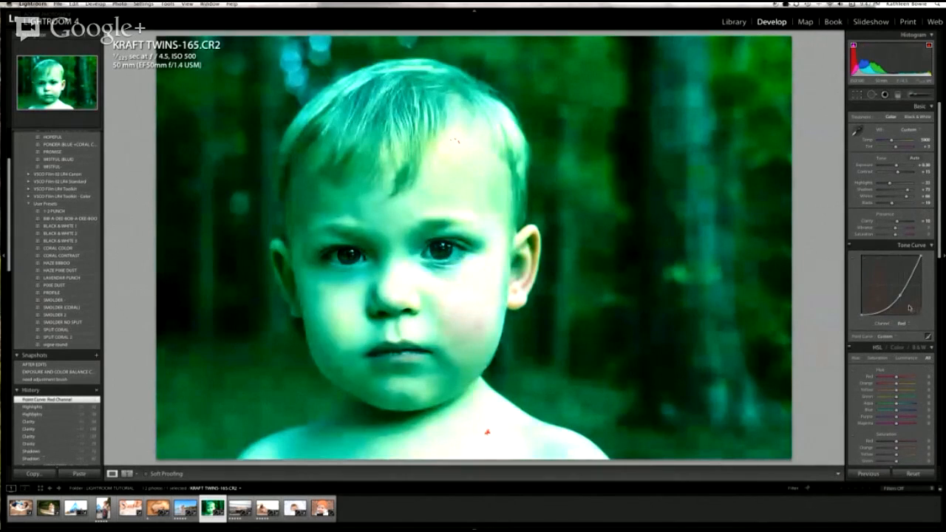
pyautogui.moveTo(901, 298); pyautogui.dragTo(885, 276)
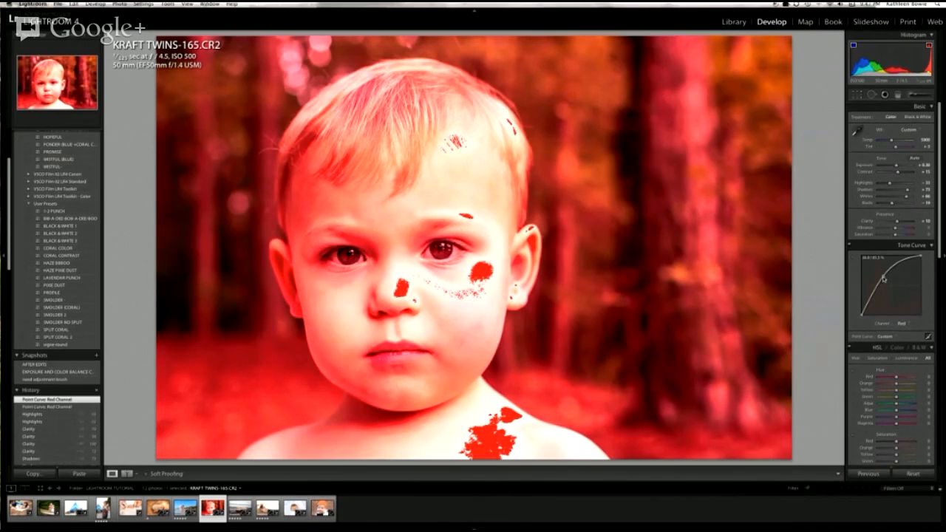
pyautogui.moveTo(883, 278); pyautogui.dragTo(945, 317)
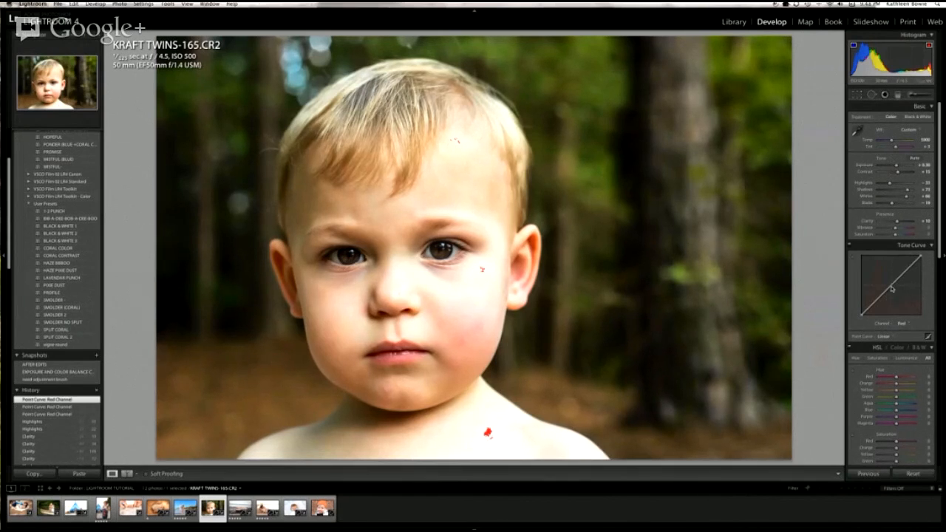
pyautogui.click(901, 323)
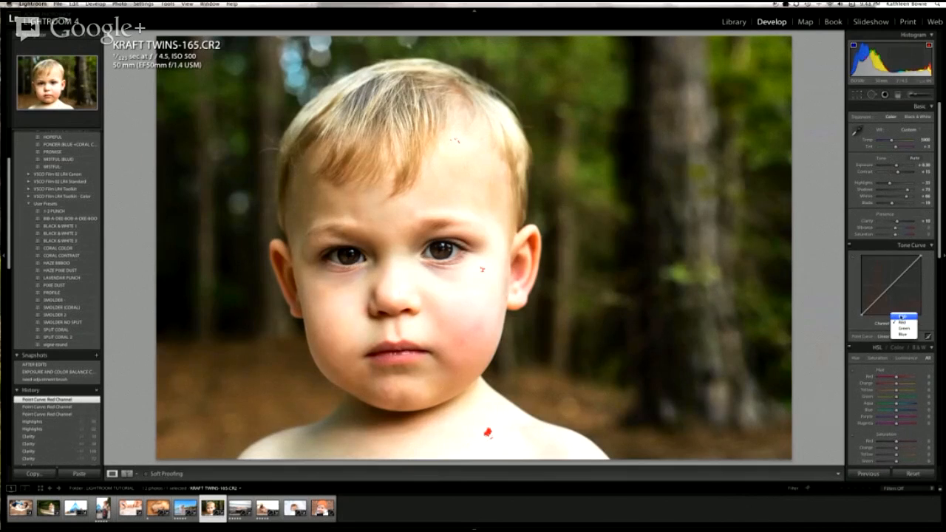
pyautogui.click(903, 317)
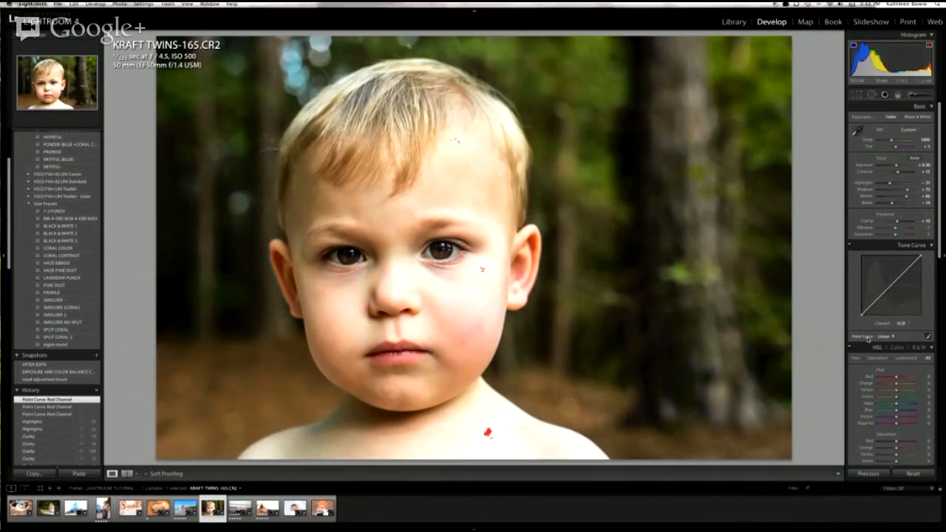
# Step: Try the Medium Contrast and Strong Contrast point curves on the portrait and set the curve back to Linear
pyautogui.click(886, 337)
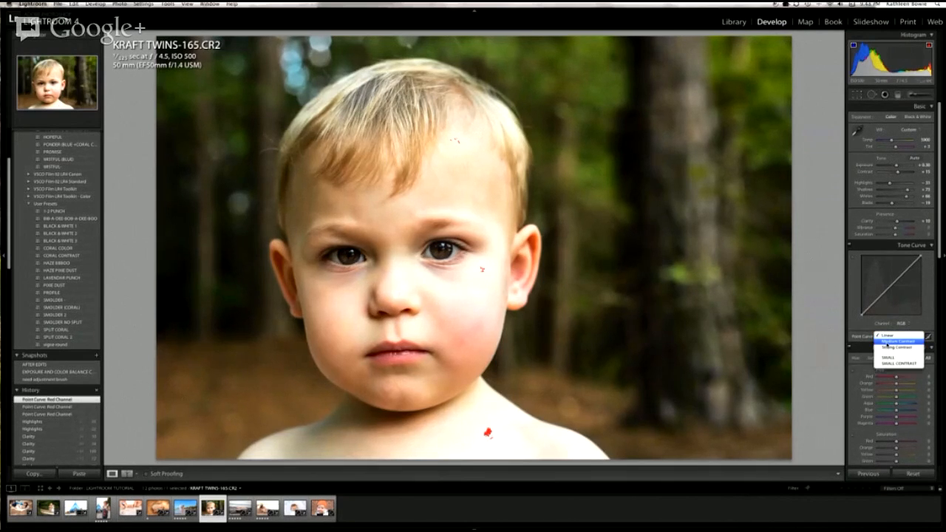
pyautogui.click(885, 342)
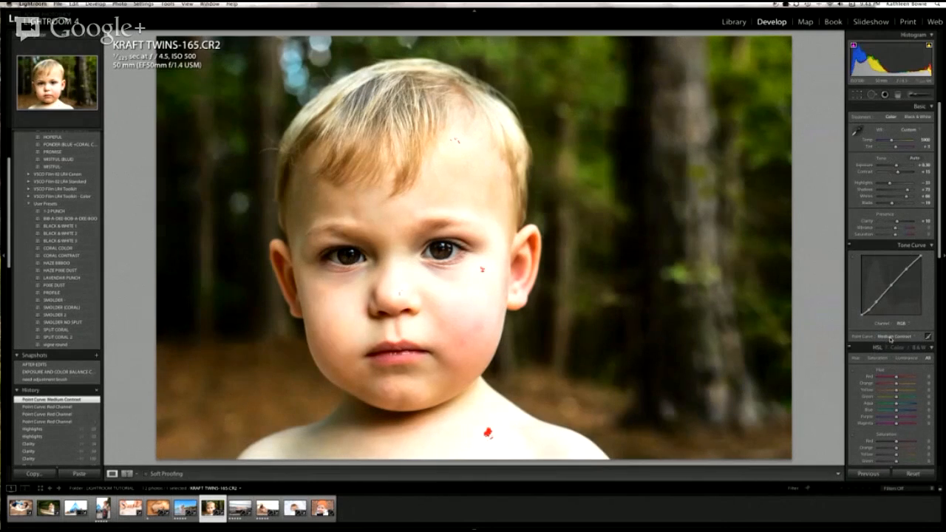
pyautogui.click(894, 336)
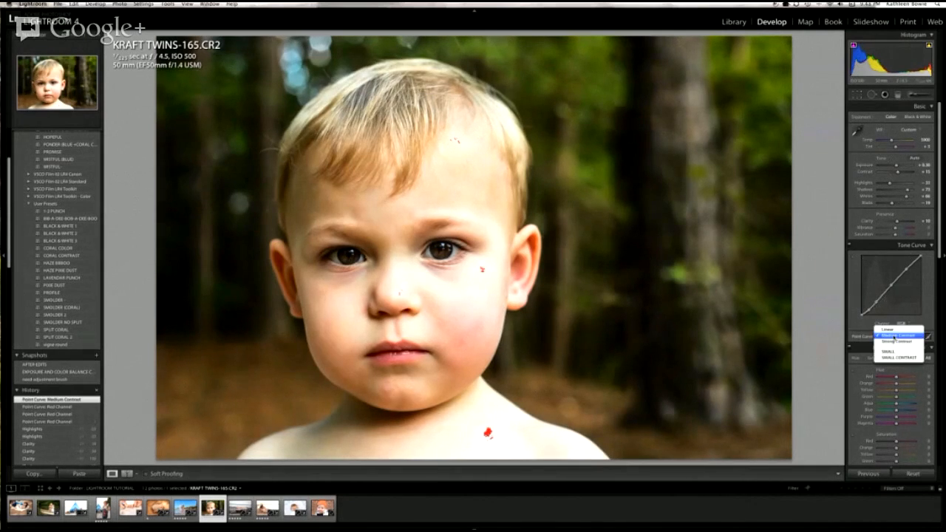
pyautogui.click(897, 343)
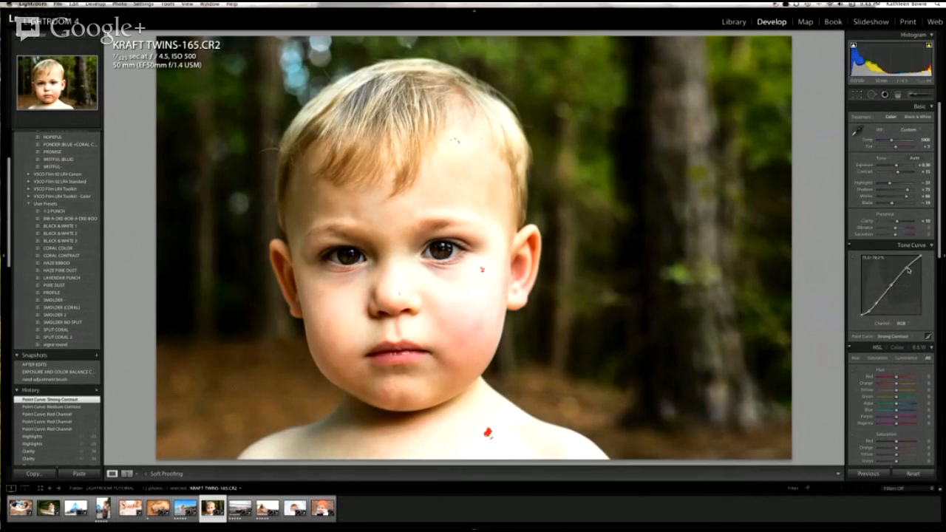
pyautogui.click(893, 336)
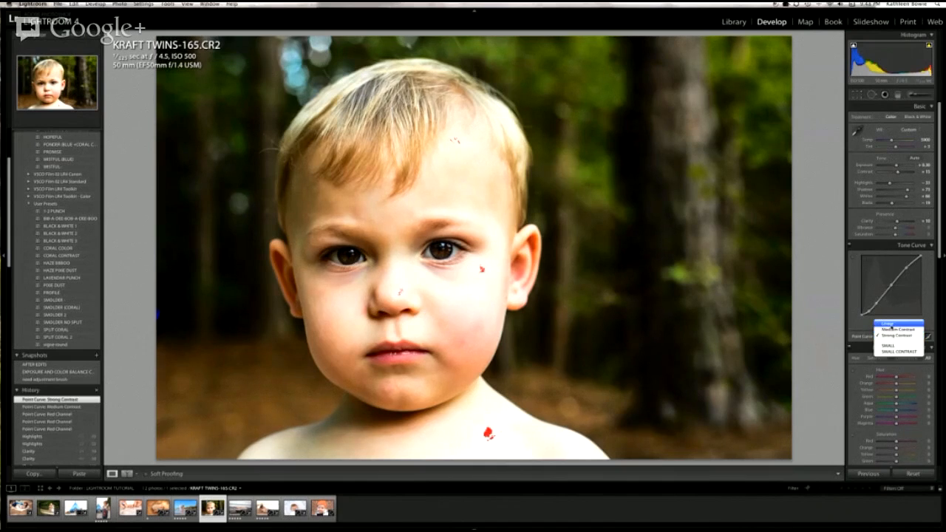
pyautogui.click(888, 324)
# Step: Apply the Medium Contrast point curve and pull a point in its darker range slightly down to deepen the shadows
pyautogui.click(888, 336)
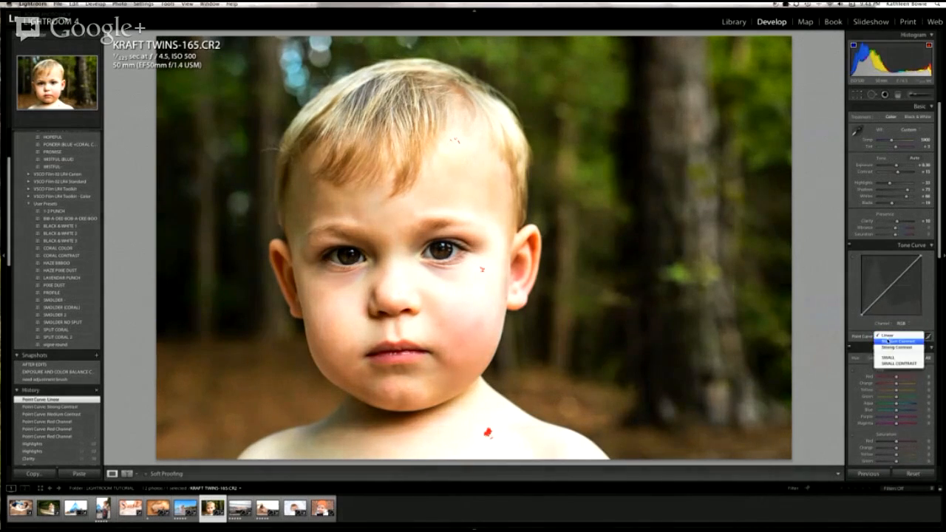
pyautogui.click(891, 344)
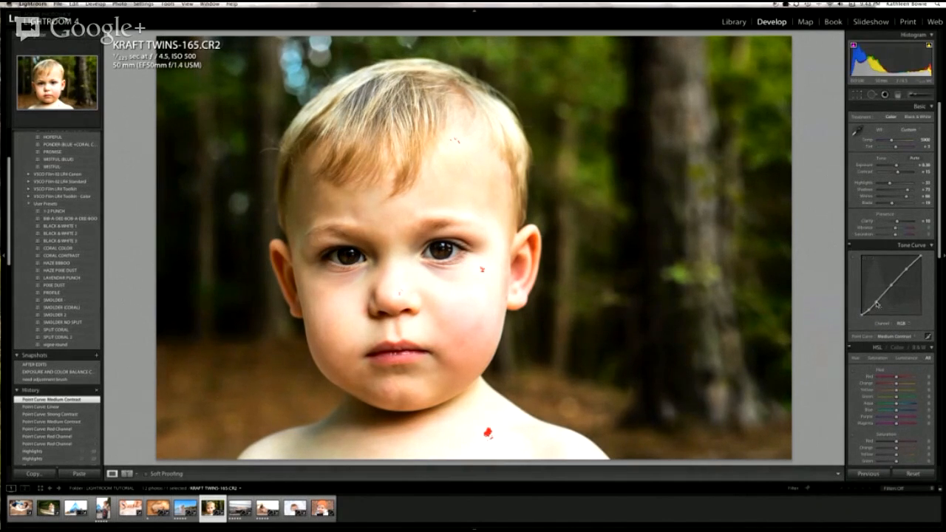
pyautogui.moveTo(878, 303); pyautogui.dragTo(881, 308)
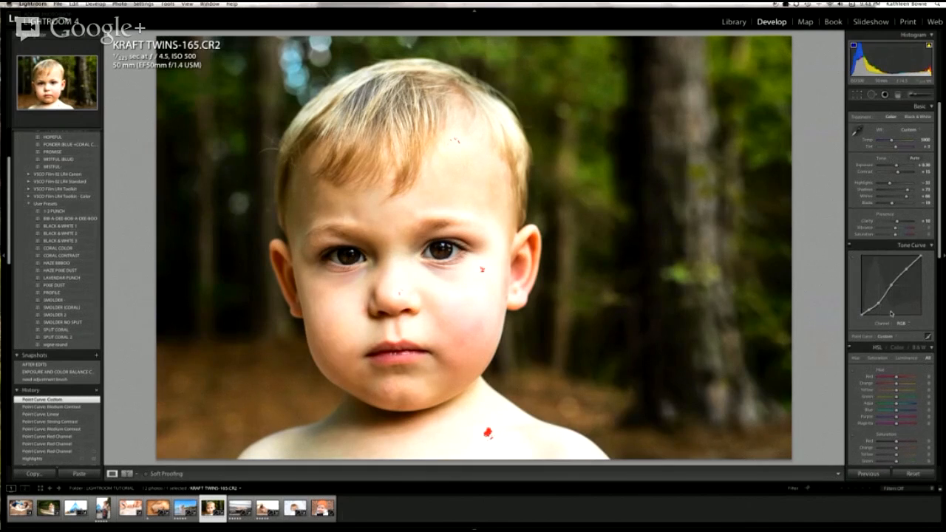
# Step: Start saving the custom point curve as a preset
pyautogui.click(888, 336)
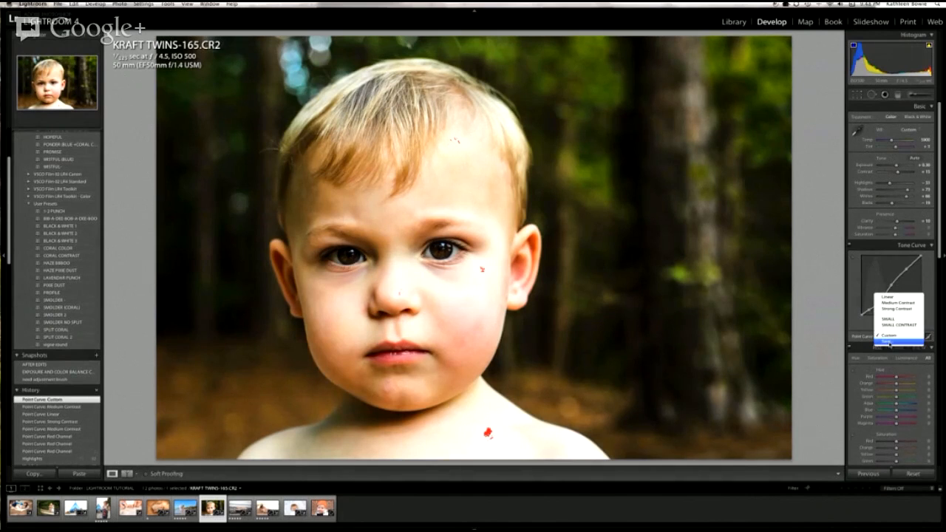
pyautogui.click(890, 343)
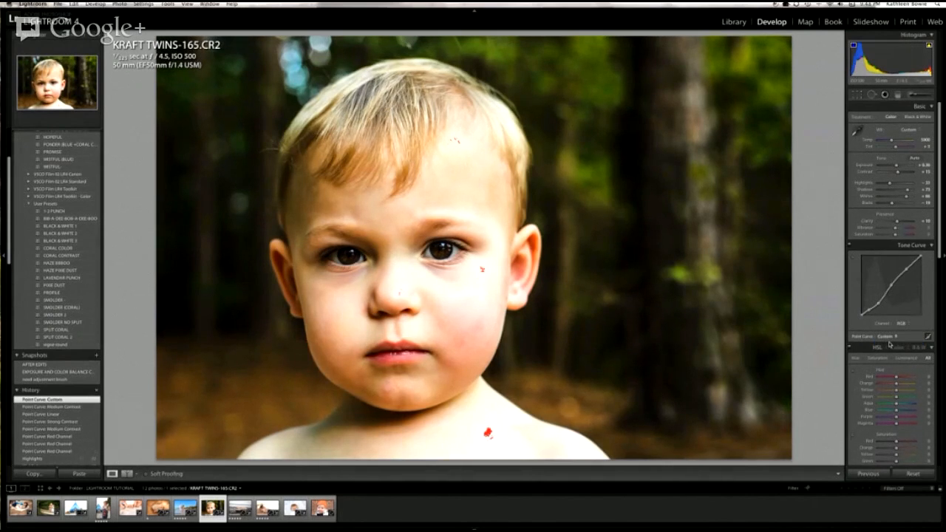
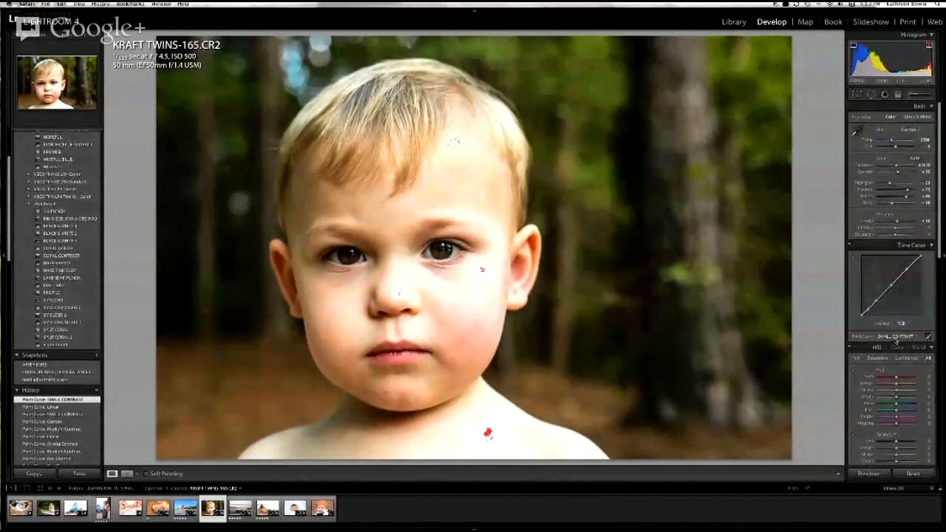
# Step: Switch the portrait's point curve to Linear for comparison and back to the saved SMALL CONTRAST curve
pyautogui.click(896, 338)
pyautogui.click(896, 311)
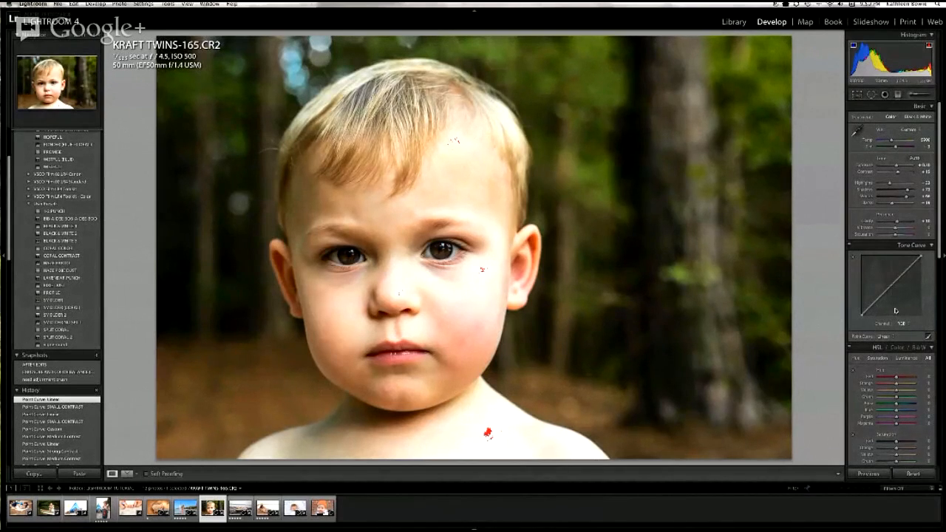
pyautogui.click(885, 337)
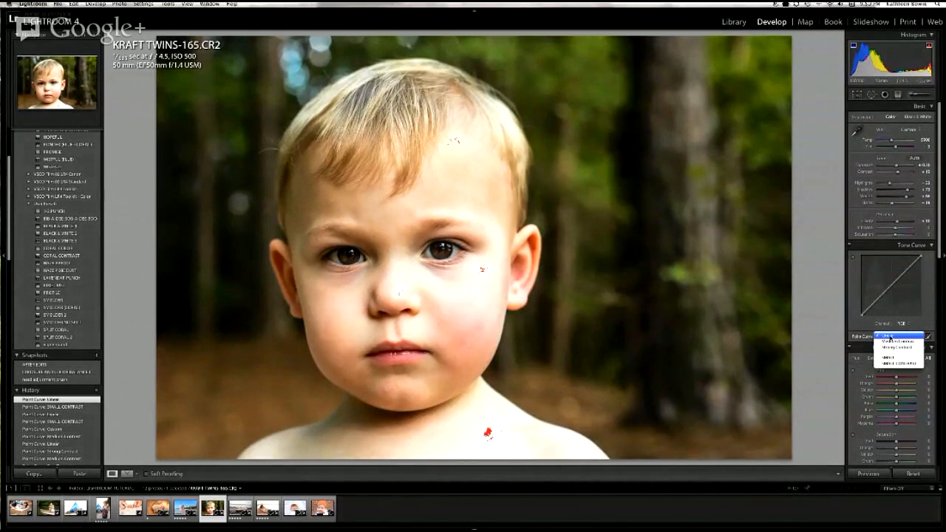
pyautogui.click(891, 366)
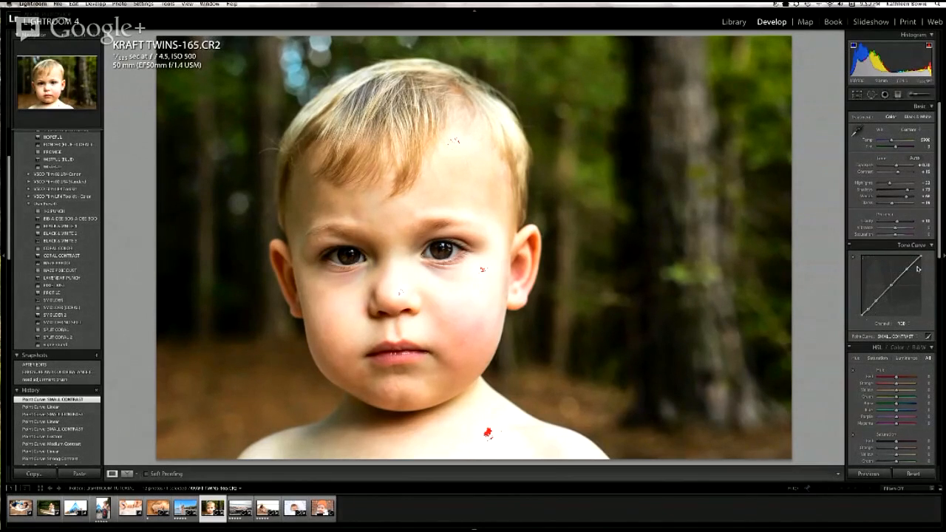
# Step: Raise the black point of the blue channel's curve to tint the shadows blue, and try lowering Shadows before raising it back
pyautogui.click(904, 325)
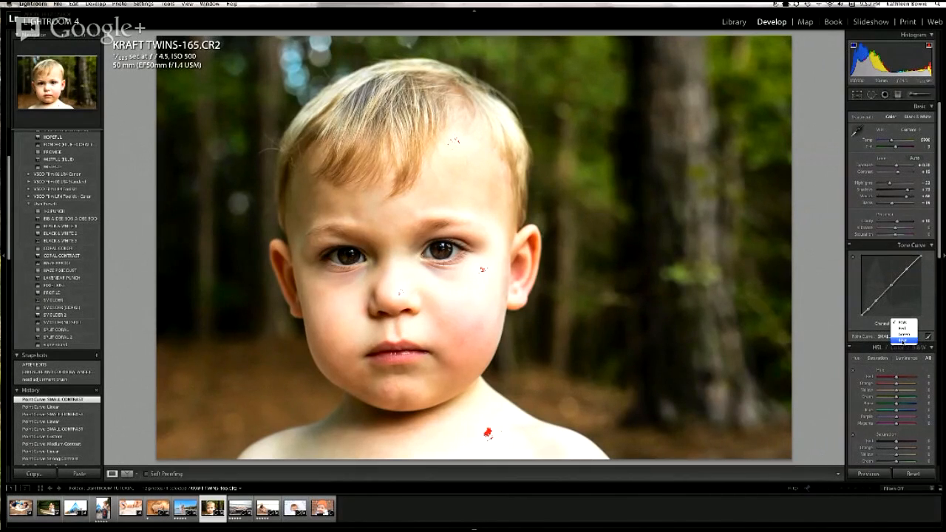
pyautogui.click(903, 341)
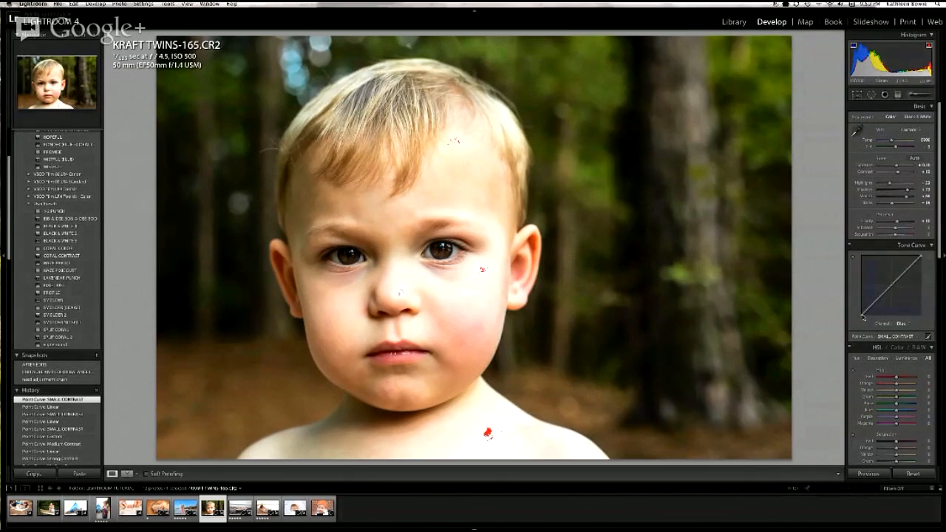
pyautogui.moveTo(864, 318); pyautogui.dragTo(860, 299)
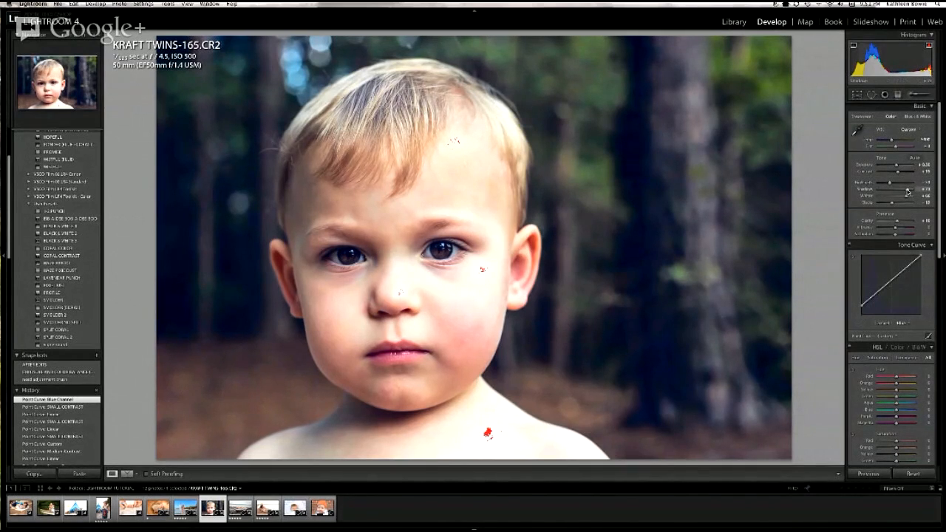
pyautogui.moveTo(908, 190); pyautogui.dragTo(897, 191)
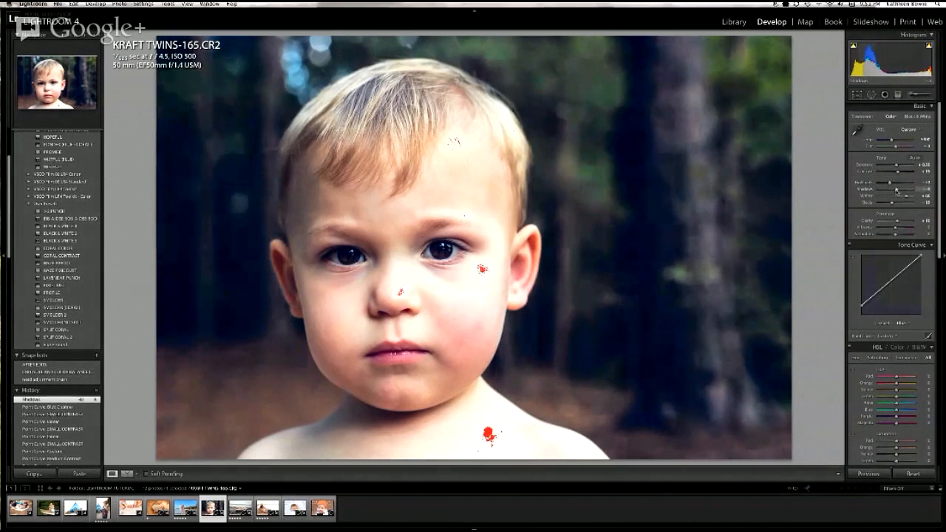
pyautogui.moveTo(897, 190); pyautogui.dragTo(908, 192)
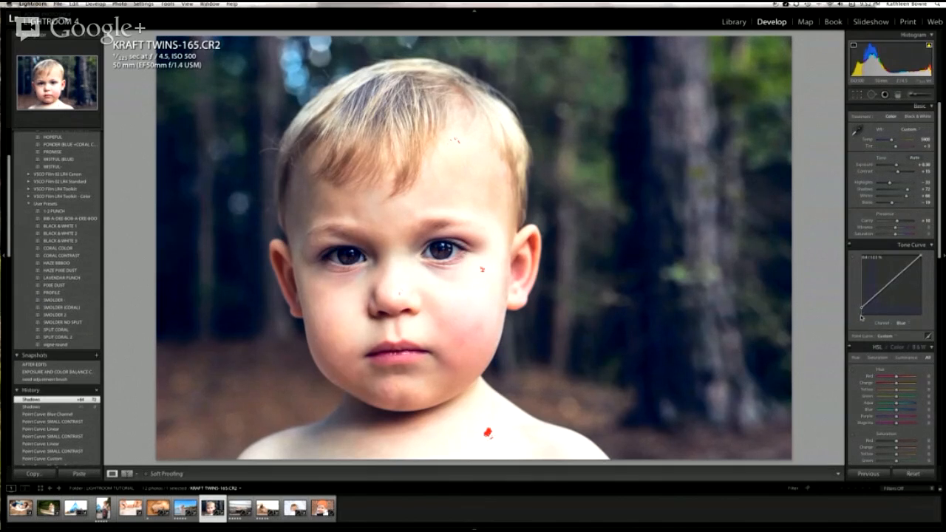
# Step: Return the blue channel's black point to the corner of the curve and switch back to the RGB channel
pyautogui.moveTo(870, 329); pyautogui.dragTo(859, 331)
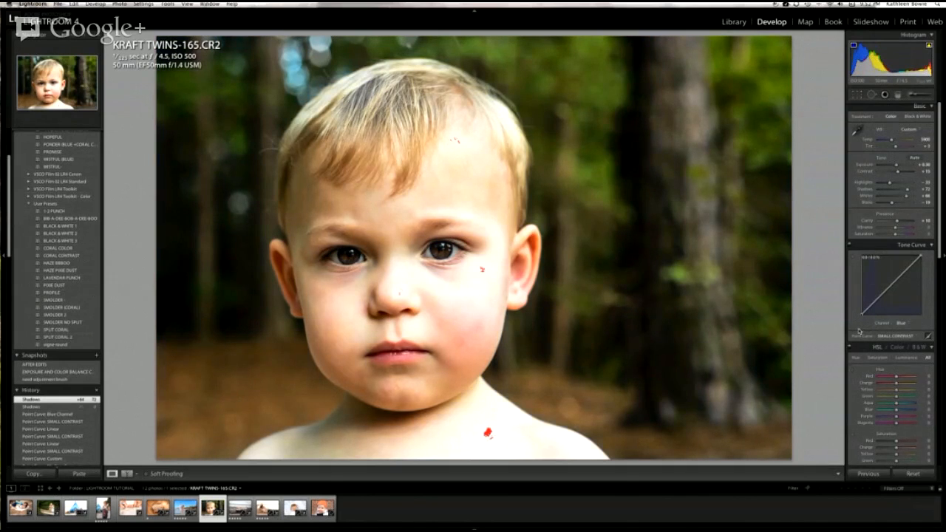
pyautogui.moveTo(859, 331); pyautogui.dragTo(860, 331)
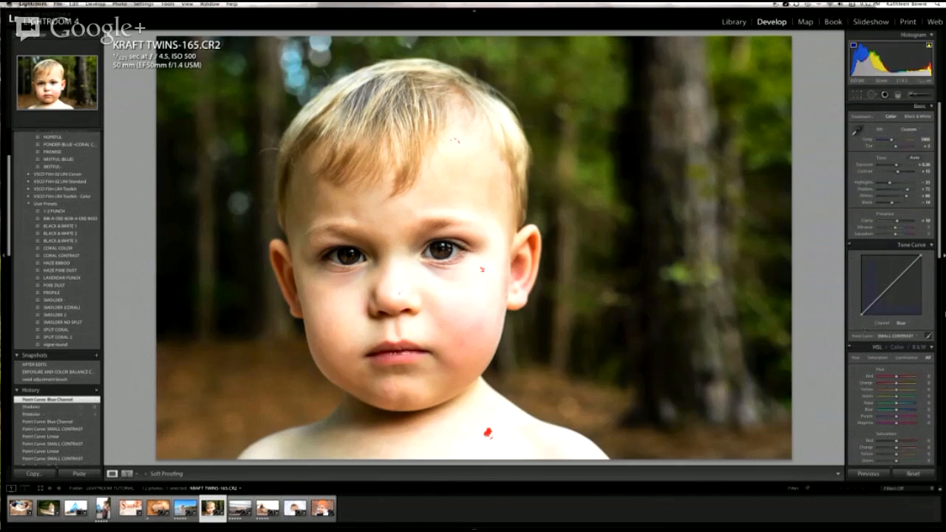
pyautogui.click(902, 323)
pyautogui.click(906, 304)
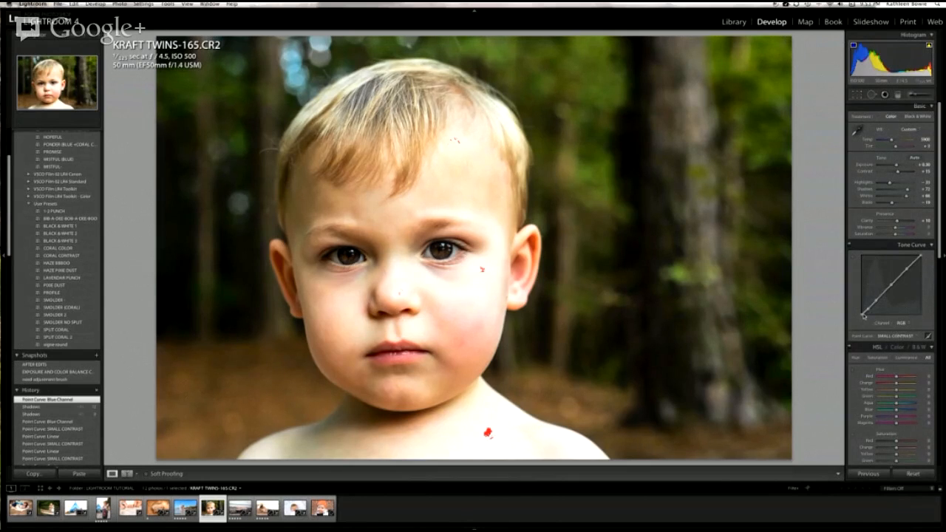
# Step: Lift the RGB curve's black point and adjust the neighbouring dark point to fade the blacks
pyautogui.moveTo(863, 315)
pyautogui.mouseDown()
pyautogui.moveTo(858, 301)
pyautogui.moveTo(862, 309)
pyautogui.mouseUp()
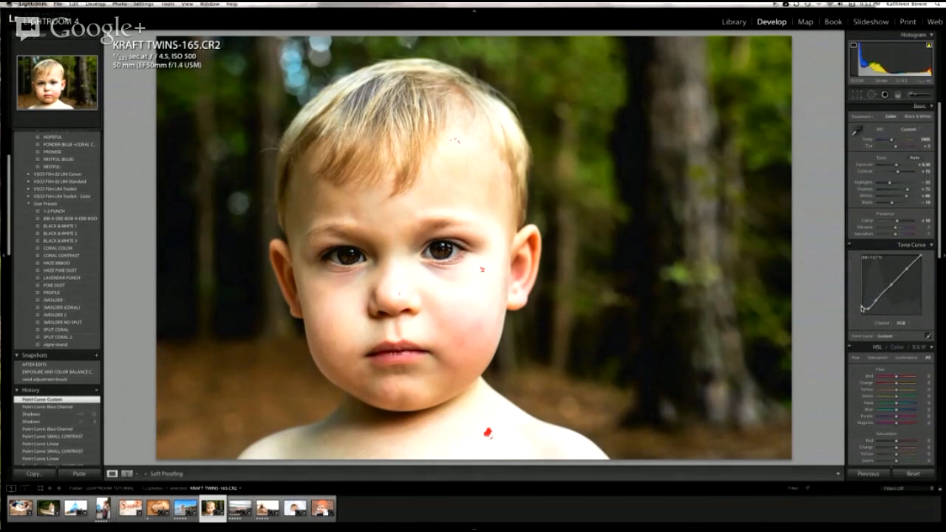
pyautogui.moveTo(861, 316); pyautogui.dragTo(872, 318)
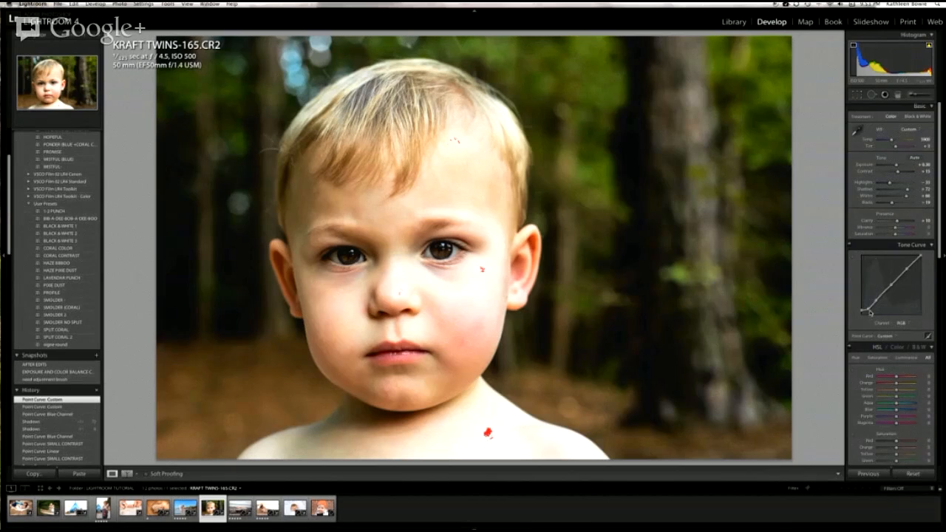
pyautogui.moveTo(869, 312); pyautogui.dragTo(868, 304)
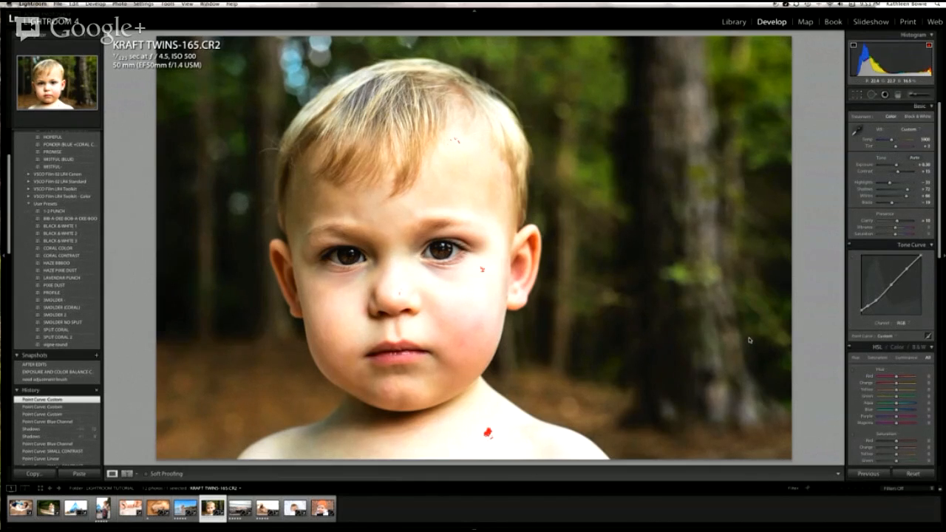
# Step: Try the Medium Contrast point curve and switch to the saved SMALL CONTRAST curve
pyautogui.click(893, 337)
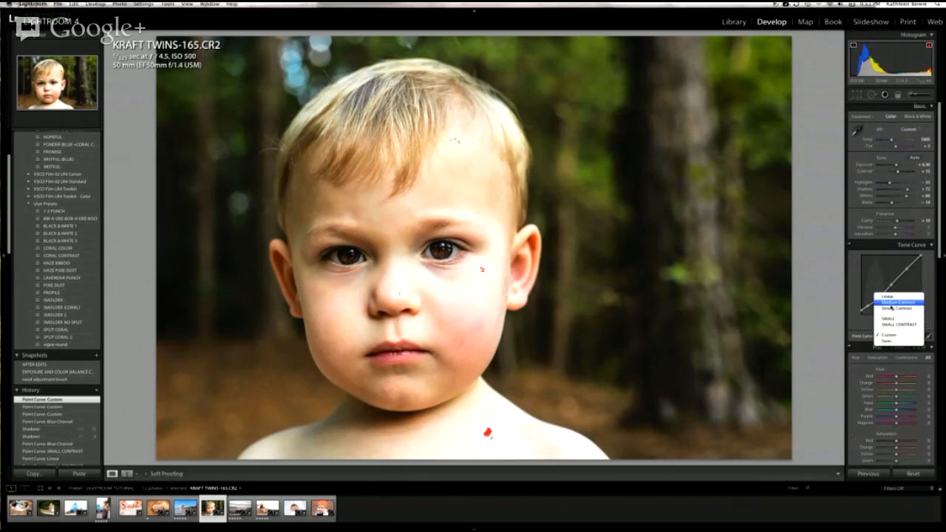
pyautogui.click(894, 302)
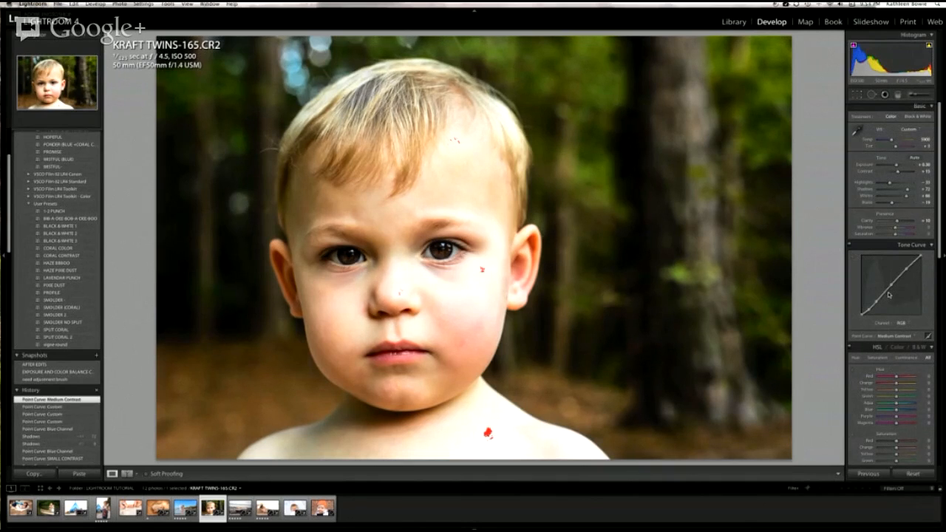
pyautogui.click(903, 336)
pyautogui.click(899, 357)
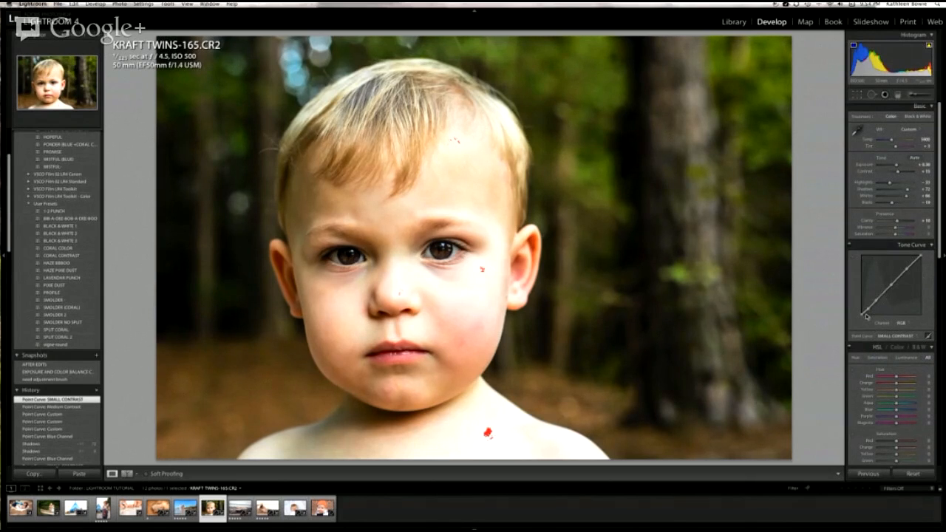
# Step: Try lifting the SMALL CONTRAST curve's black point slightly and reset the point curve to Linear
pyautogui.moveTo(862, 317); pyautogui.dragTo(862, 312)
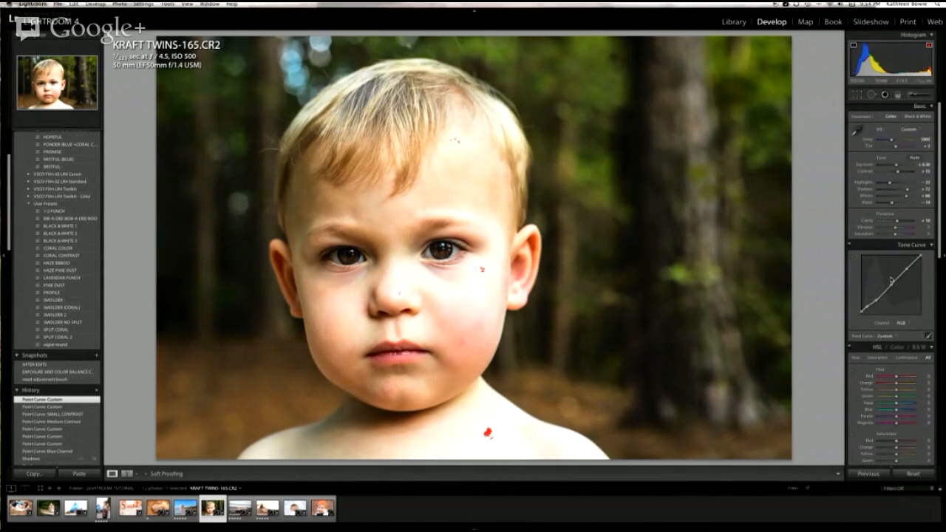
pyautogui.click(886, 340)
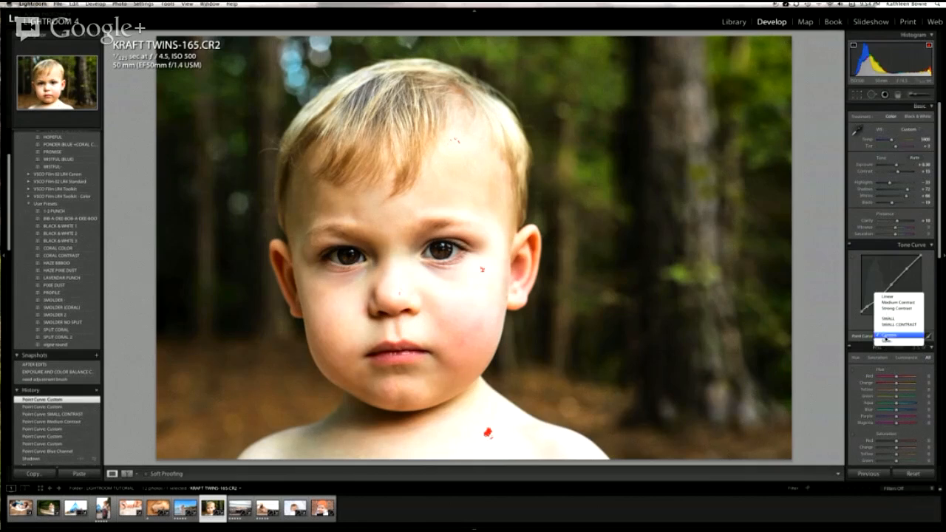
pyautogui.click(895, 304)
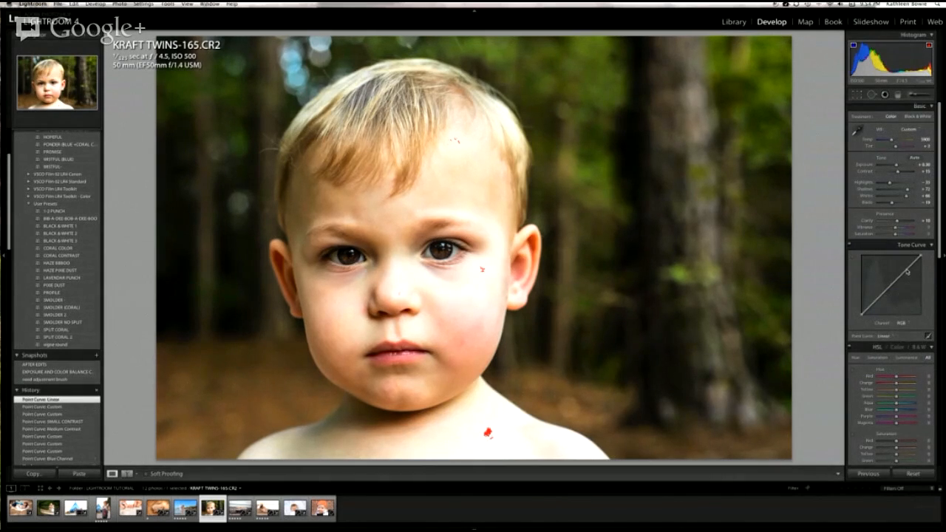
# Step: Shape a custom S-curve by raising the highlights, anchoring the midtones, lowering the shadows and slightly lifting the black point
pyautogui.click(907, 271)
pyautogui.moveTo(908, 271); pyautogui.dragTo(906, 266)
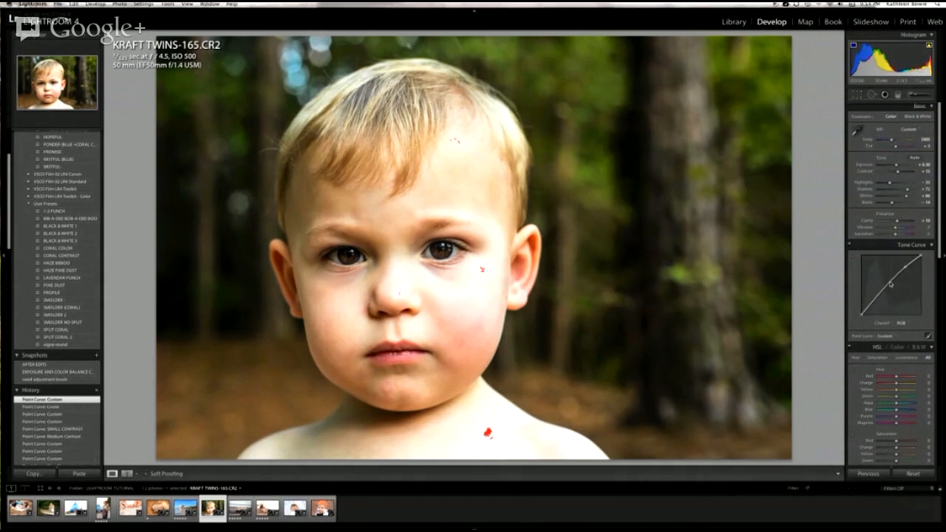
pyautogui.click(892, 283)
pyautogui.moveTo(878, 300); pyautogui.dragTo(878, 309)
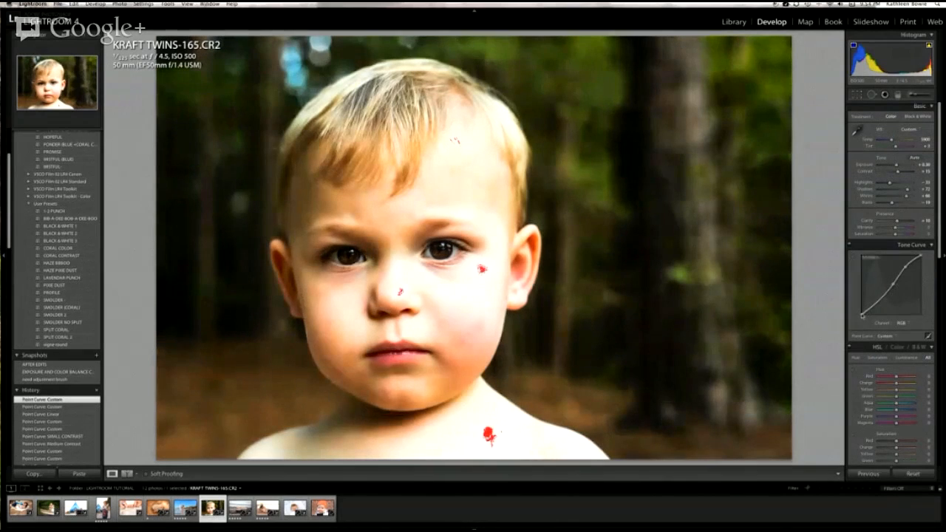
pyautogui.moveTo(862, 315); pyautogui.dragTo(862, 312)
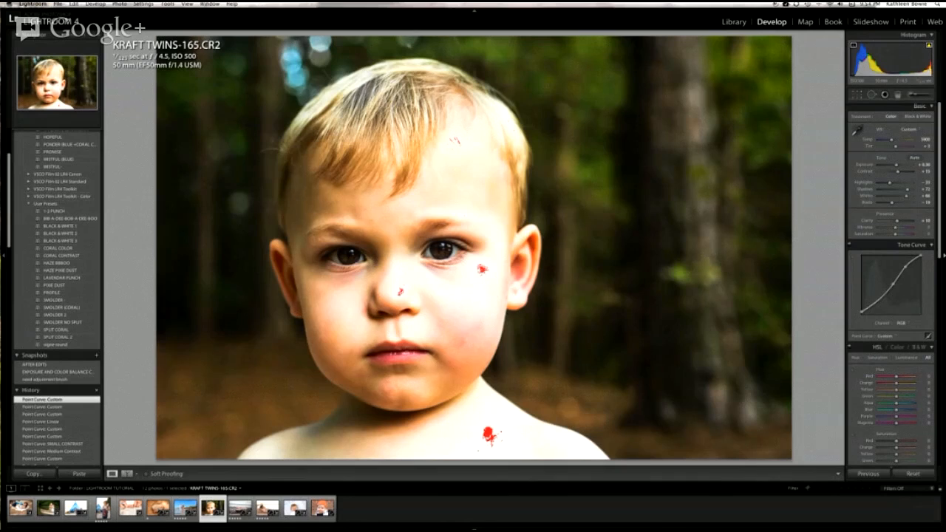
# Step: Reset the point curve to Linear, try pulling a midtone point up, and remove that point from the curve
pyautogui.click(890, 338)
pyautogui.click(887, 298)
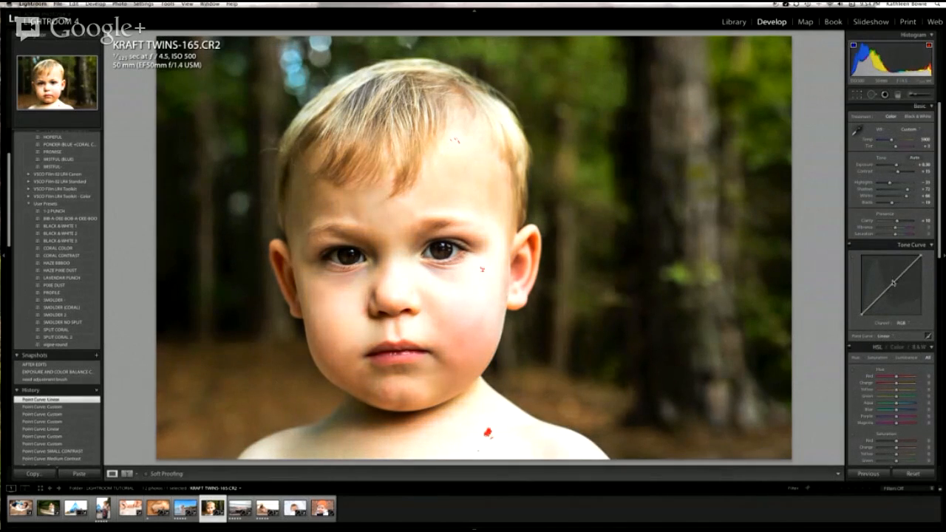
pyautogui.moveTo(893, 284); pyautogui.dragTo(889, 275)
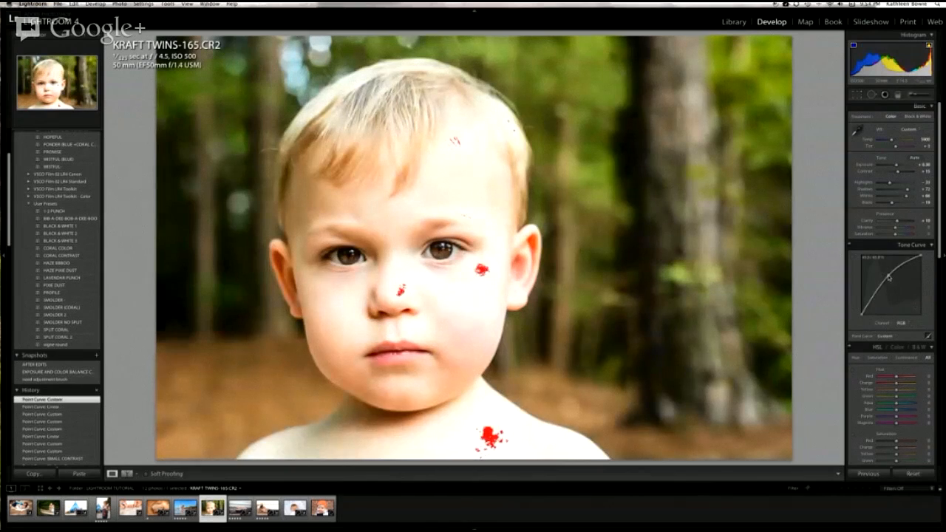
pyautogui.moveTo(889, 277); pyautogui.dragTo(942, 296)
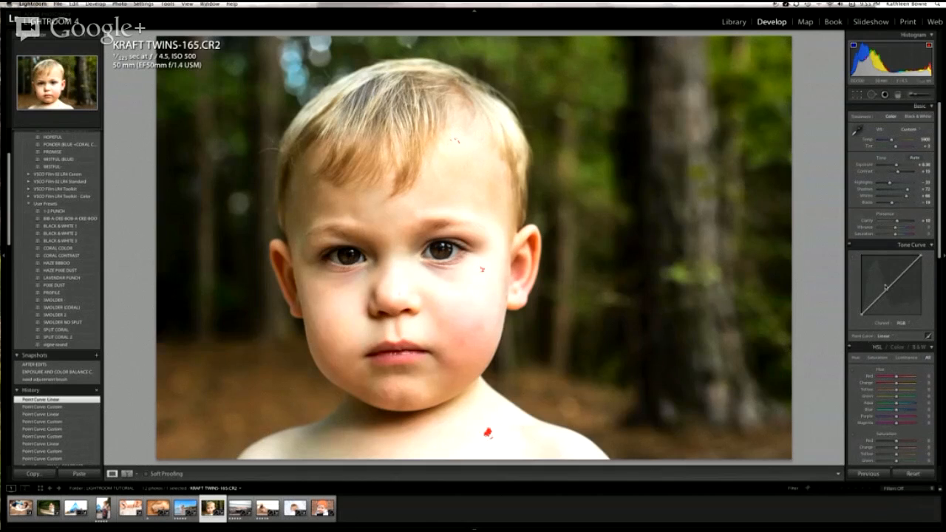
# Step: Show the Color sliders, try converting the portrait to black and white, and return to the HSL sliders
pyautogui.scroll(-1, 886, 287)
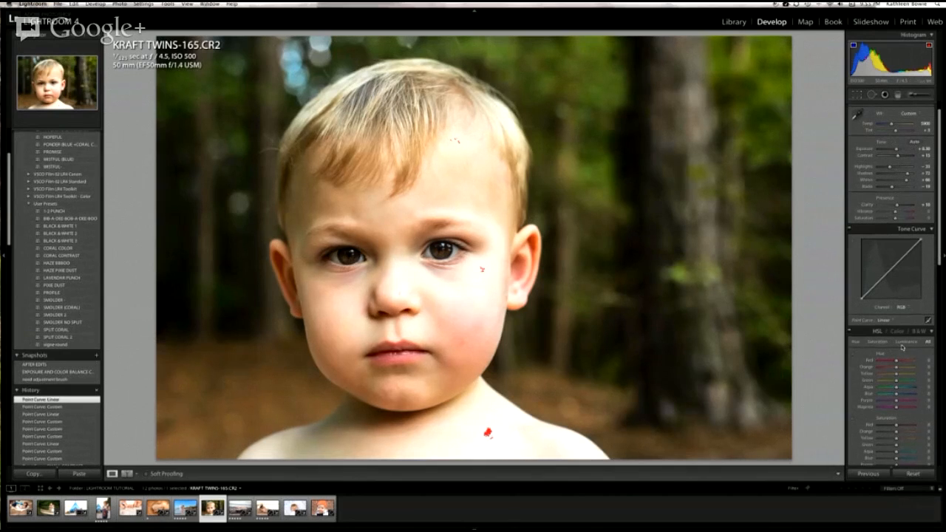
pyautogui.scroll(-3, 899, 344)
pyautogui.scroll(-3, 899, 344)
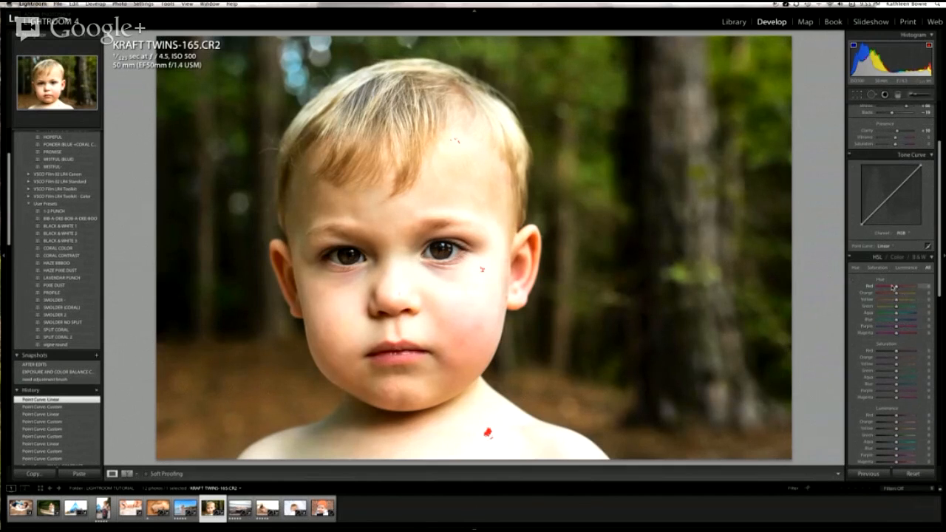
pyautogui.scroll(-1, 904, 314)
pyautogui.scroll(-3, 904, 314)
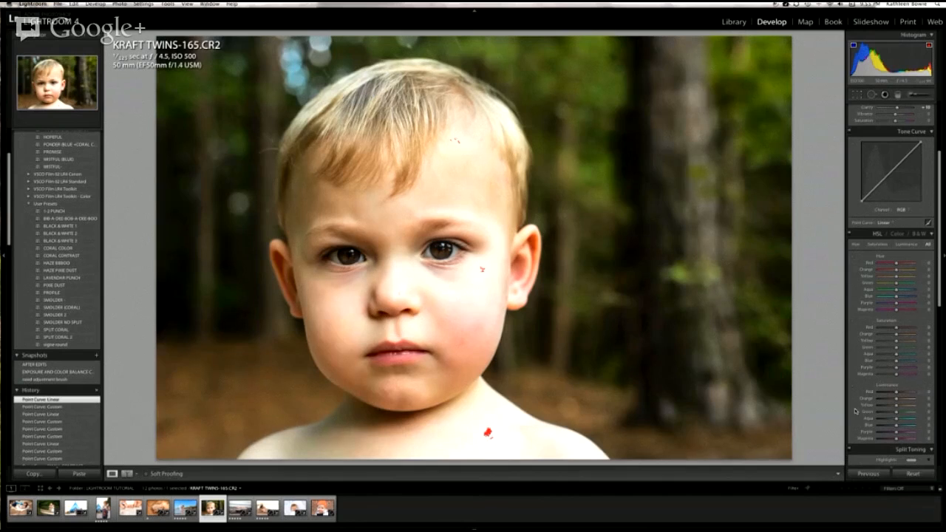
pyautogui.click(897, 235)
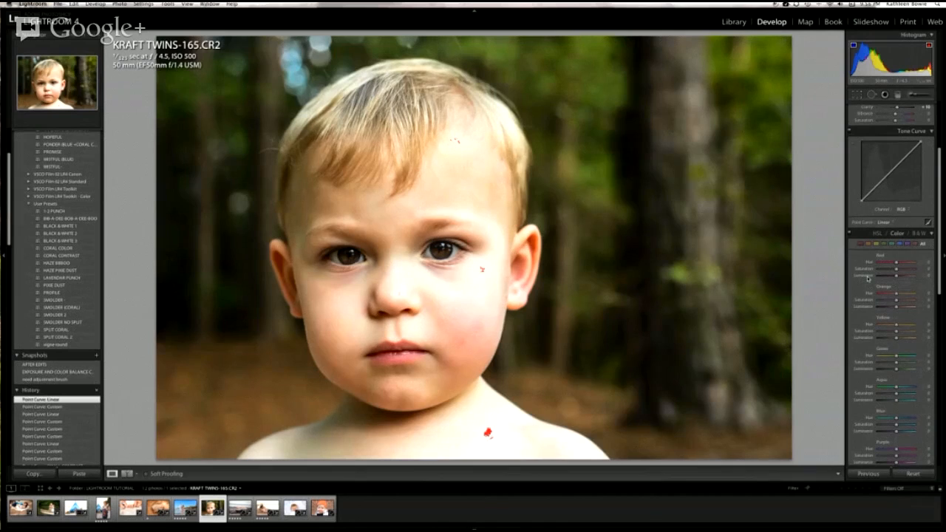
pyautogui.click(919, 233)
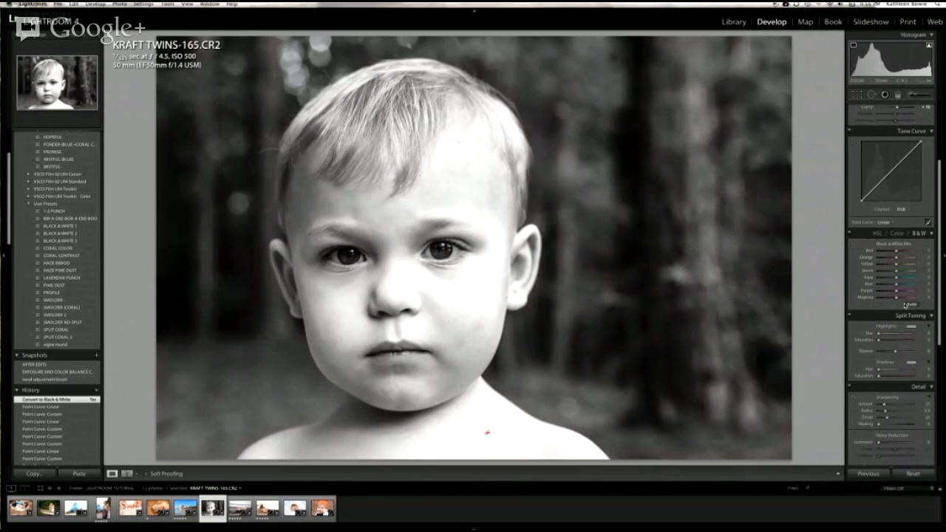
pyautogui.click(878, 234)
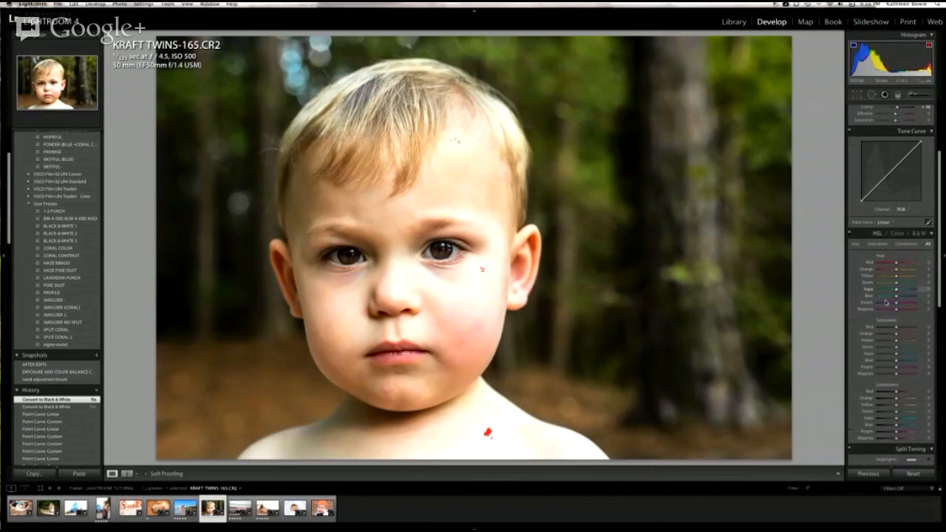
# Step: Shift the Green hue to +100 in the HSL adjustments to change the background foliage
pyautogui.scroll(-2, 907, 392)
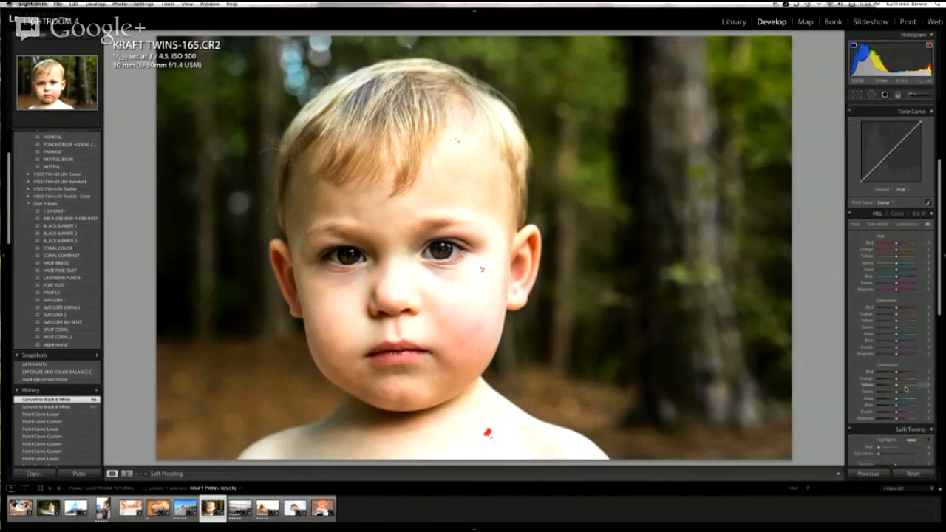
pyautogui.scroll(-2, 906, 390)
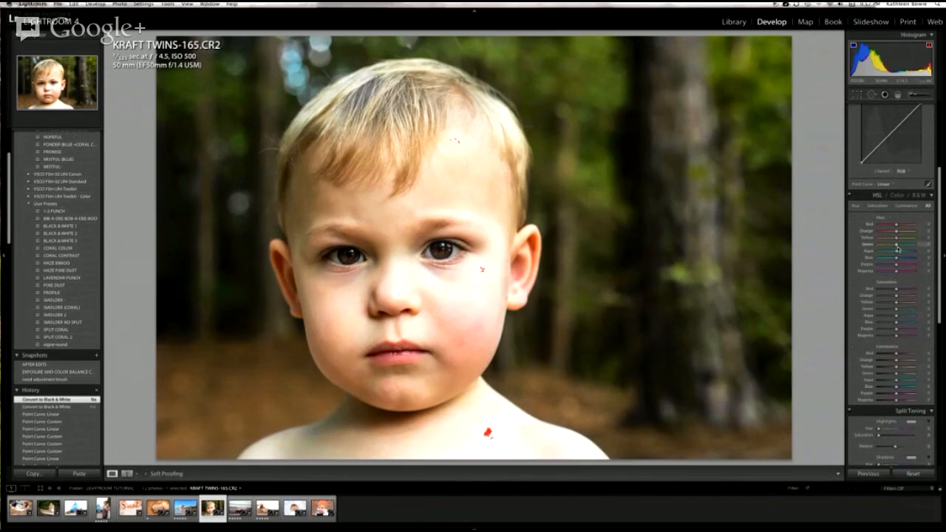
pyautogui.moveTo(897, 246); pyautogui.dragTo(920, 246)
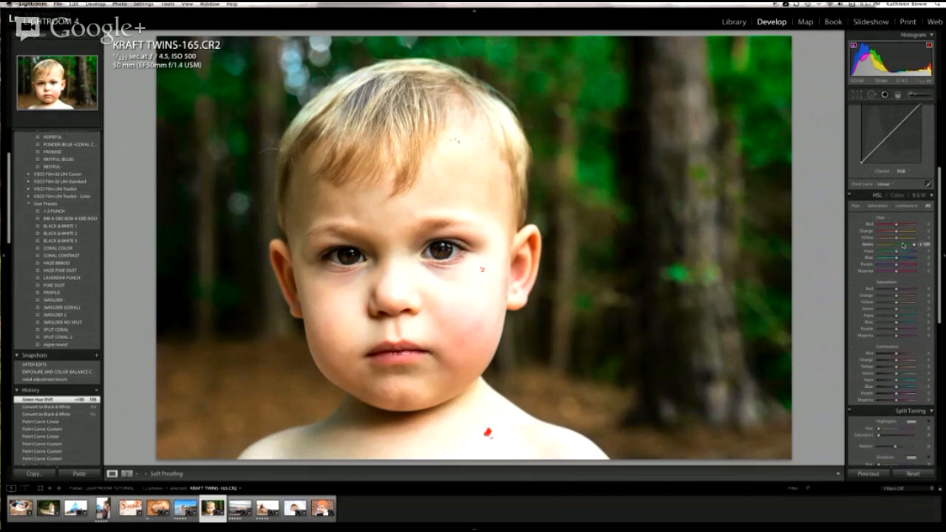
# Step: Shift the portrait's Green hue to -100, then bring it back close to zero
pyautogui.moveTo(914, 245); pyautogui.dragTo(873, 247)
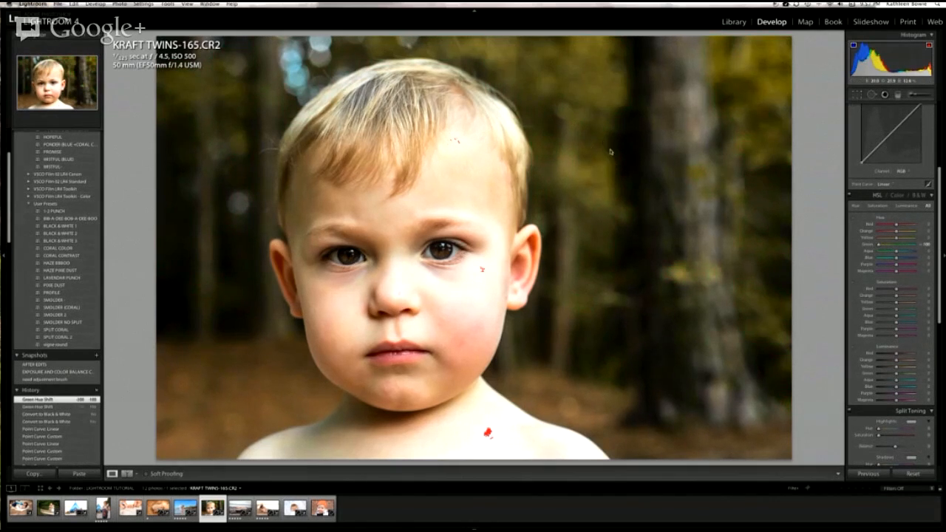
pyautogui.moveTo(879, 244); pyautogui.dragTo(895, 246)
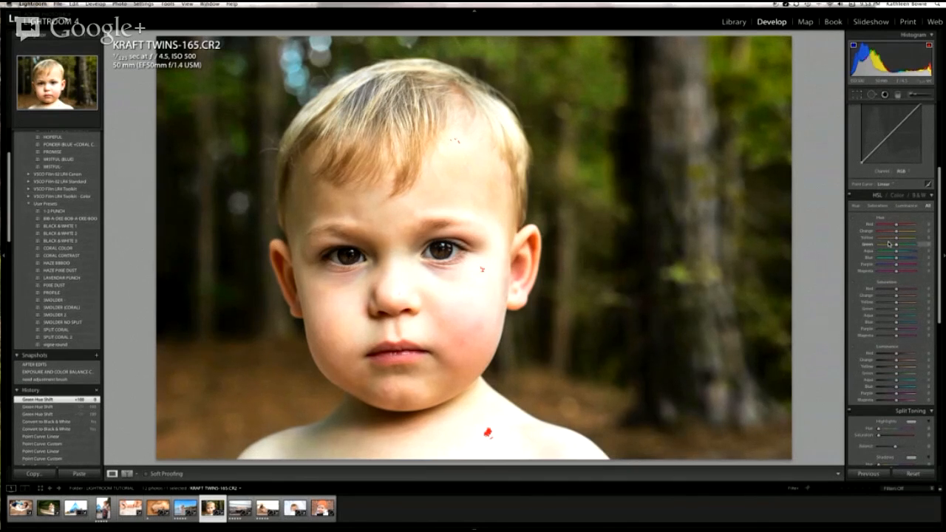
# Step: Open the beach photo of the boy with the flag and try the Magenta hue at both extremes before returning it near zero
pyautogui.click(193, 521)
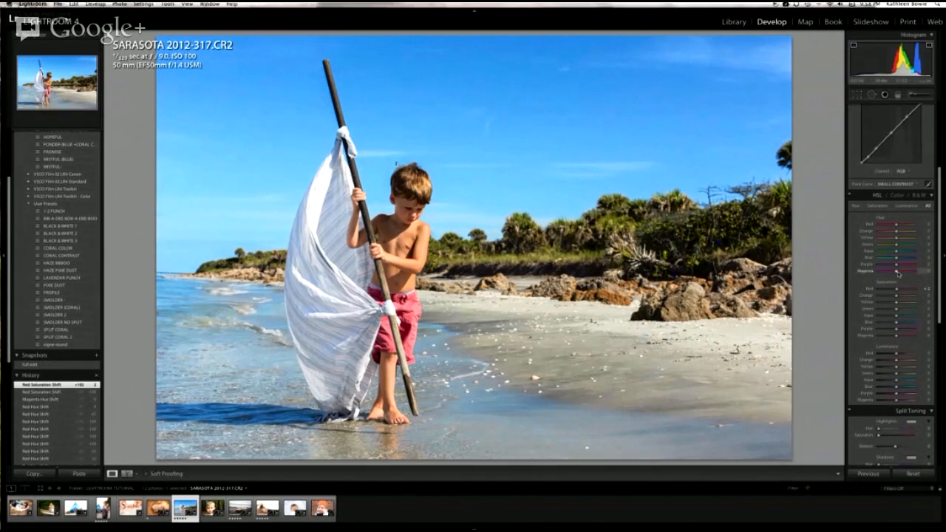
pyautogui.moveTo(897, 272); pyautogui.dragTo(922, 274)
pyautogui.doubleClick(878, 271)
pyautogui.moveTo(896, 273); pyautogui.dragTo(896, 273)
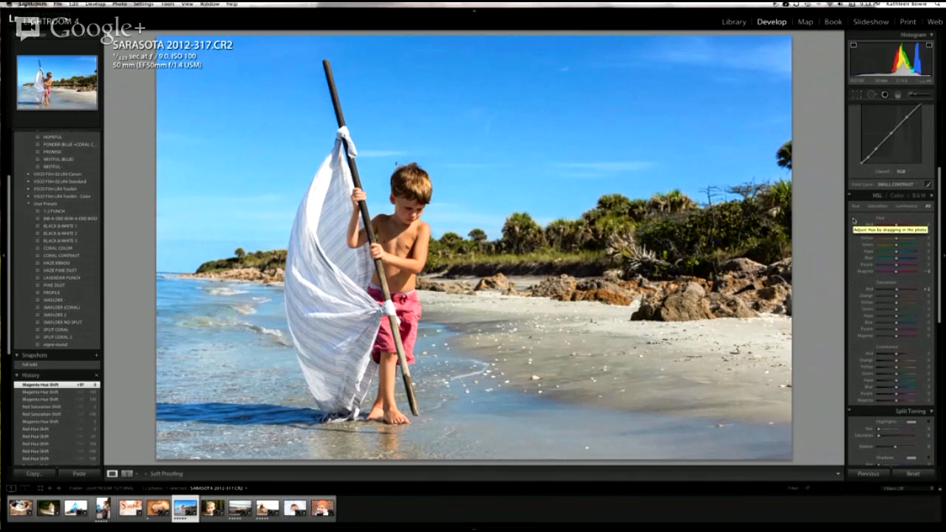
# Step: Use the Hue targeted adjustment on the boy's shorts to shift Red to +100 and then to -19
pyautogui.click(853, 221)
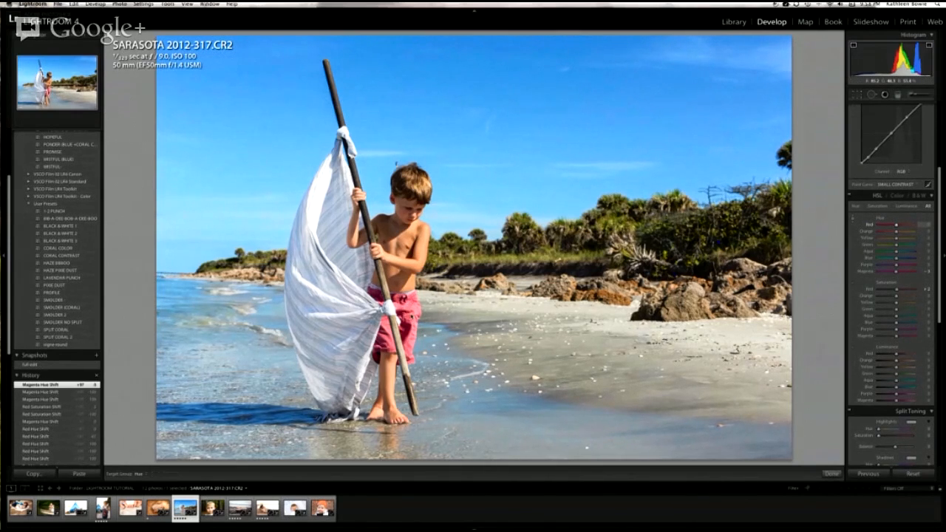
pyautogui.moveTo(412, 261); pyautogui.dragTo(411, 253)
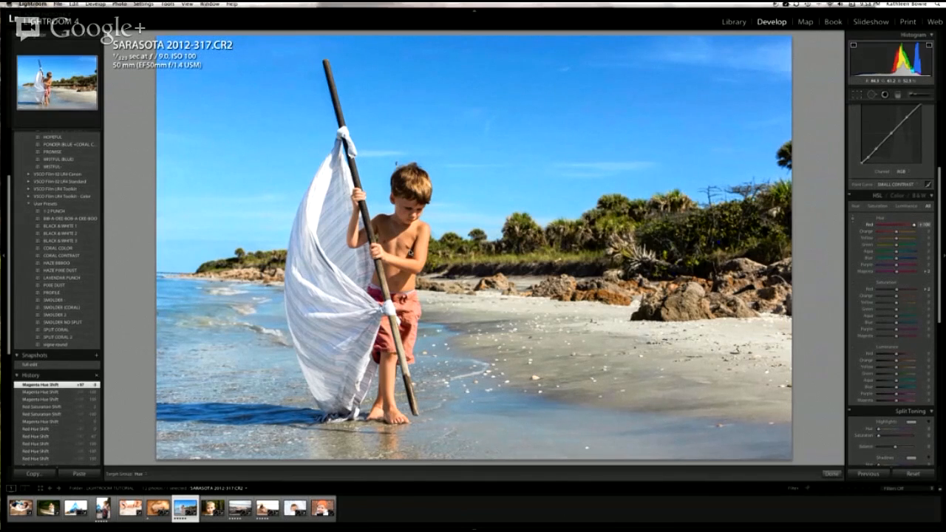
pyautogui.moveTo(411, 253); pyautogui.dragTo(411, 252)
pyautogui.moveTo(416, 377); pyautogui.dragTo(416, 382)
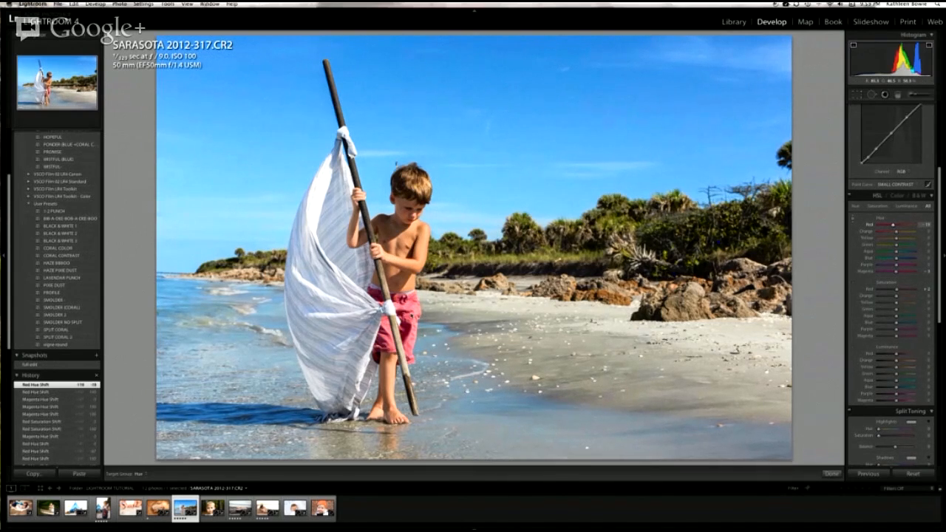
# Step: Try purple and turquoise skies with the Hue targeted adjustment, shifting Blue between +100 and -100 and ending at +1
pyautogui.moveTo(540, 82); pyautogui.dragTo(541, 16)
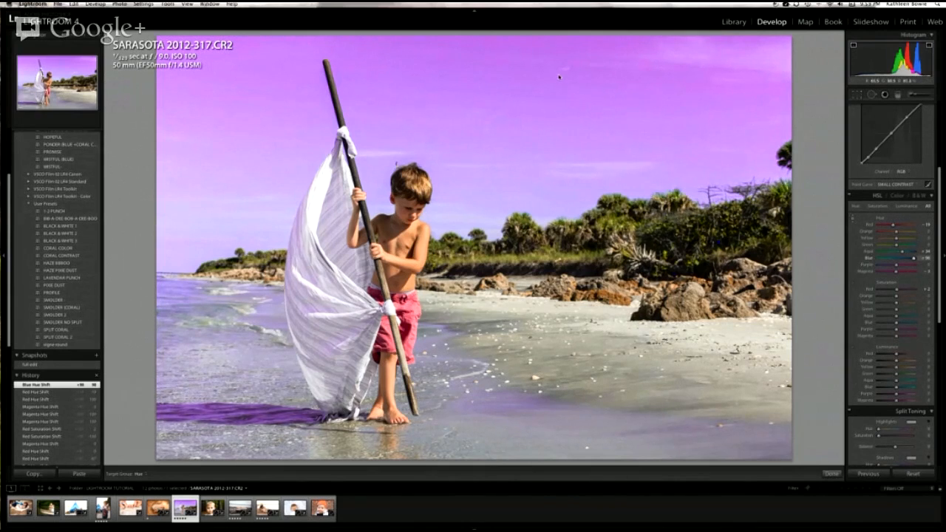
pyautogui.moveTo(563, 178); pyautogui.dragTo(552, 85)
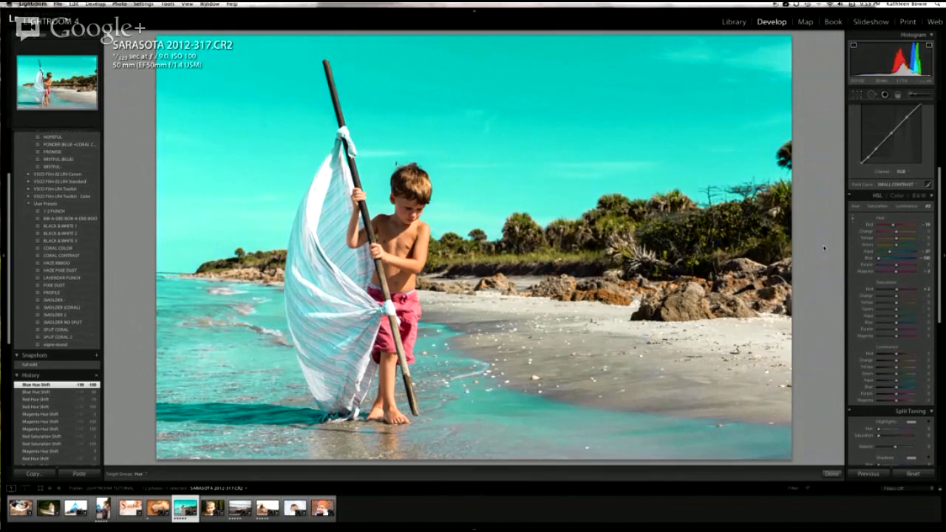
pyautogui.moveTo(612, 130)
pyautogui.mouseDown()
pyautogui.moveTo(604, 85)
pyautogui.moveTo(614, 130)
pyautogui.mouseUp()
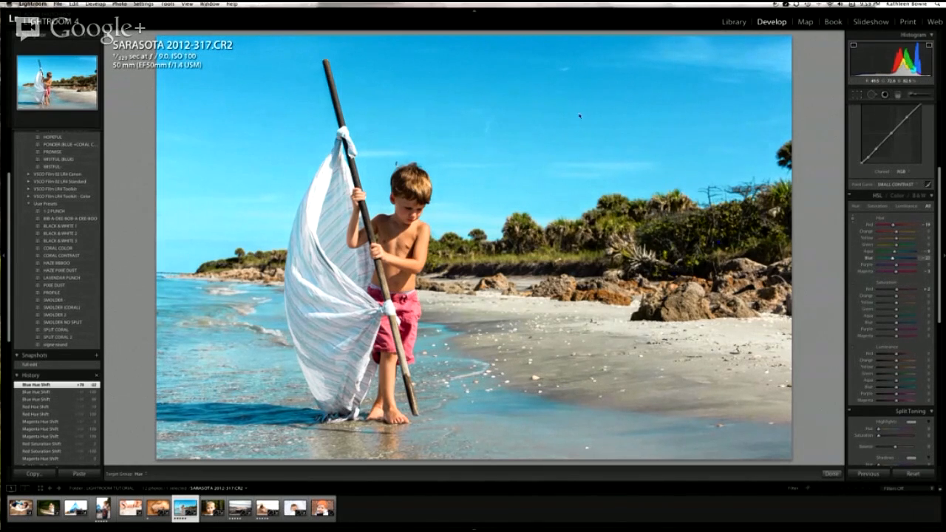
pyautogui.moveTo(568, 47); pyautogui.dragTo(568, 37)
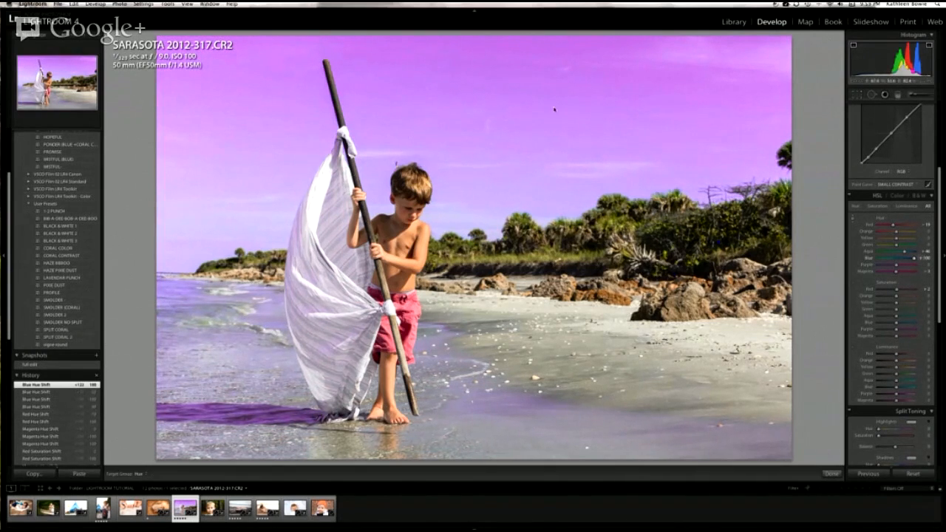
pyautogui.moveTo(554, 121); pyautogui.dragTo(553, 178)
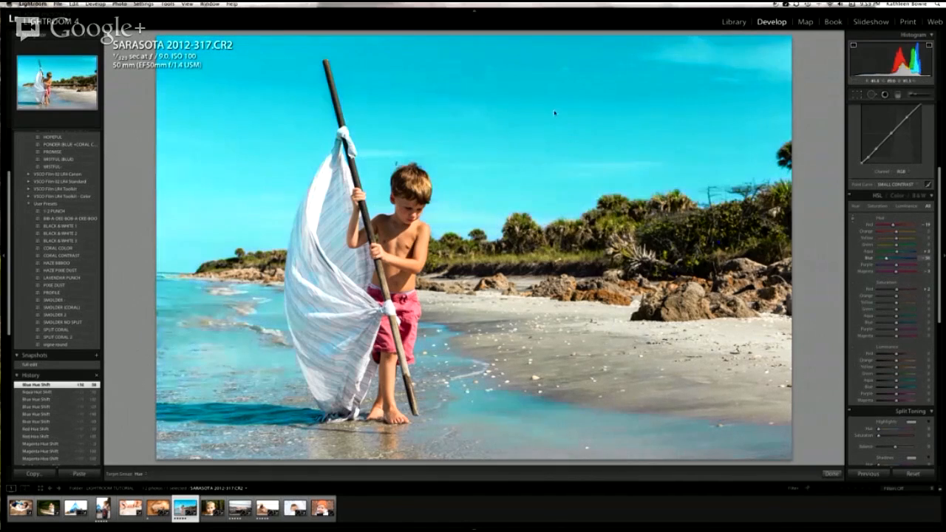
pyautogui.moveTo(554, 102)
pyautogui.mouseDown()
pyautogui.moveTo(554, 121)
pyautogui.moveTo(554, 95)
pyautogui.moveTo(554, 110)
pyautogui.mouseUp()
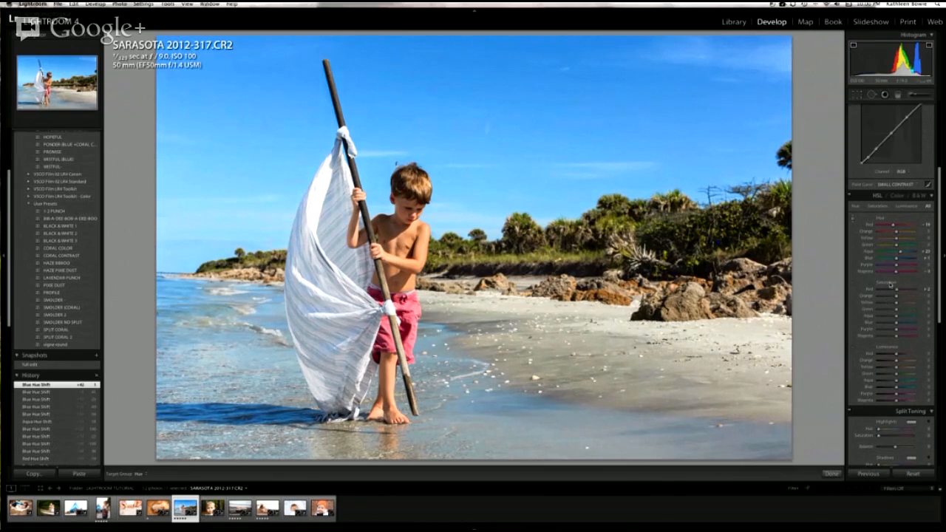
# Step: Use the Saturation targeted adjustment to desaturate and restore the blue sky, then mute and intensify the red of the shorts
pyautogui.click(853, 285)
pyautogui.moveTo(581, 133); pyautogui.dragTo(582, 247)
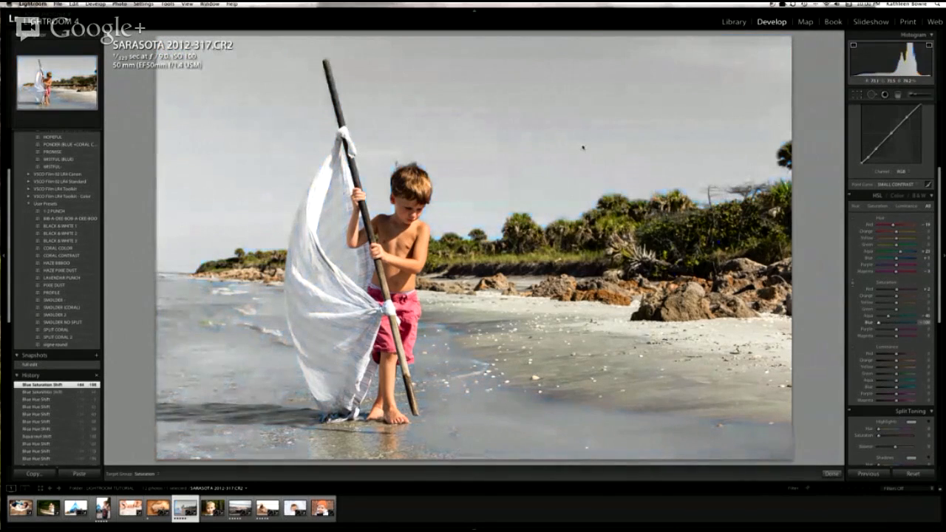
pyautogui.moveTo(584, 148); pyautogui.dragTo(581, 90)
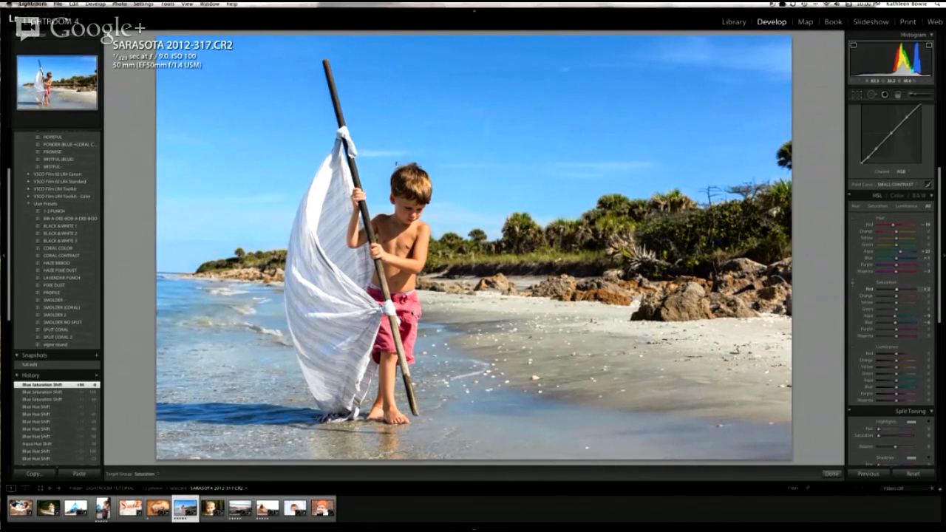
pyautogui.moveTo(412, 311); pyautogui.dragTo(412, 321)
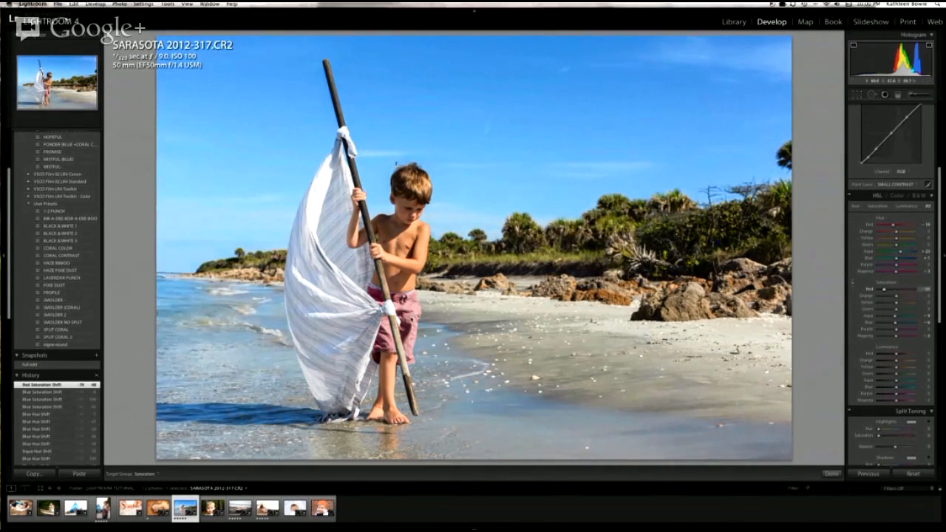
pyautogui.moveTo(411, 321)
pyautogui.mouseDown()
pyautogui.moveTo(411, 310)
pyautogui.moveTo(410, 321)
pyautogui.mouseUp()
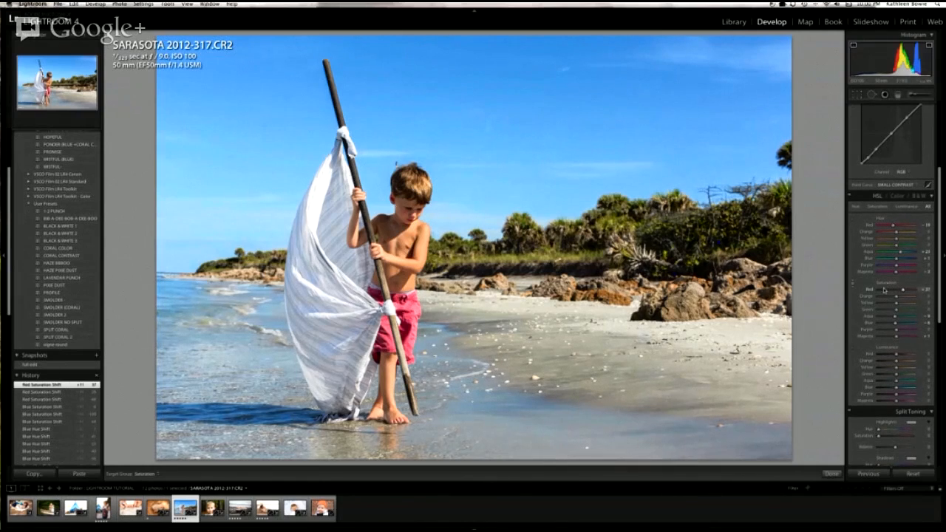
# Step: Reset all Saturation and Hue adjustments on the beach photo
pyautogui.doubleClick(886, 284)
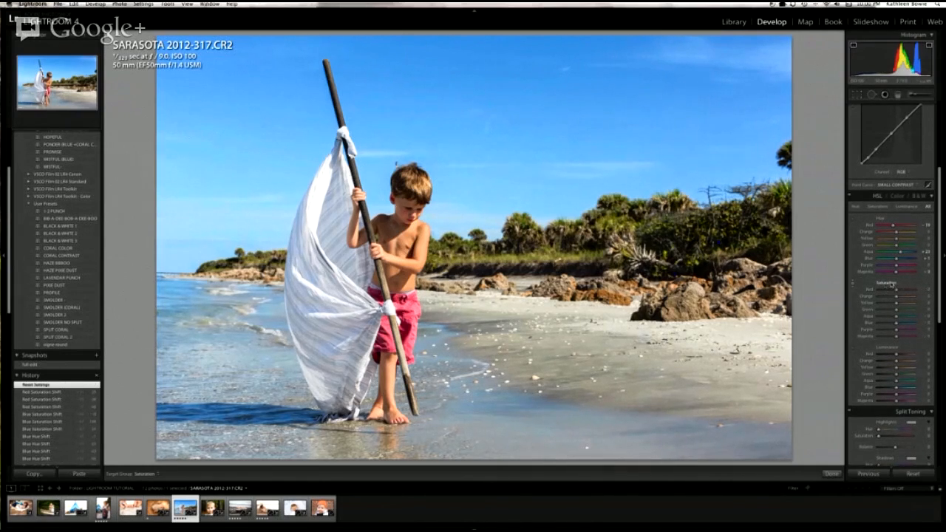
pyautogui.doubleClick(882, 219)
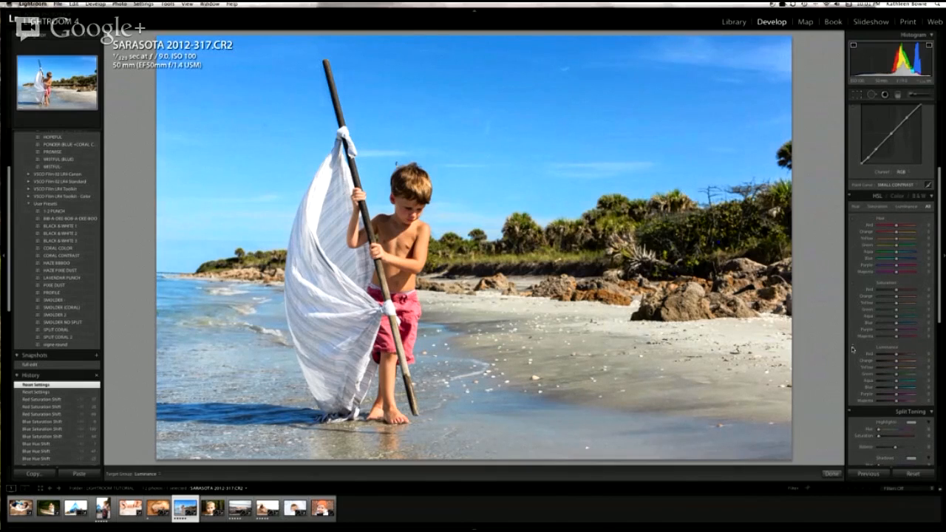
# Step: Try darkening and lightening the blue sky with the Luminance targeted adjustment, then reset the luminance changes
pyautogui.click(852, 349)
pyautogui.moveTo(520, 120); pyautogui.dragTo(521, 132)
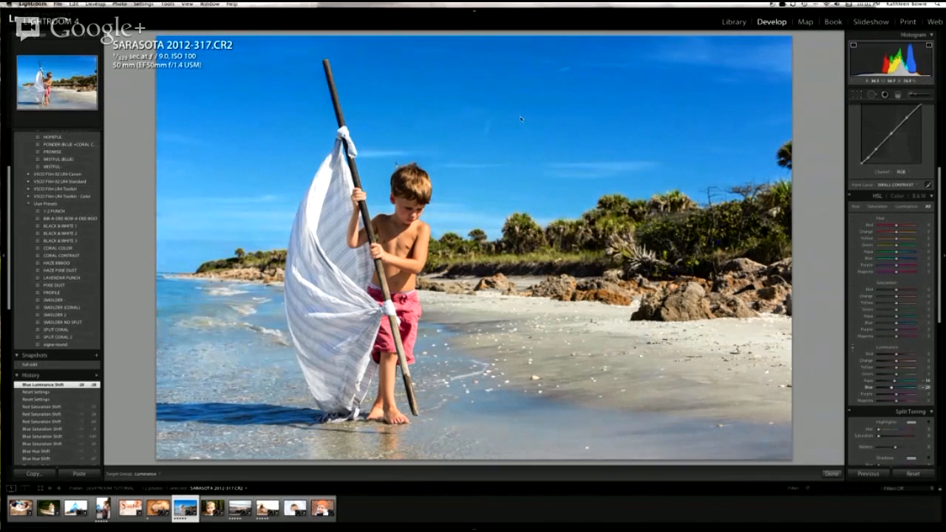
pyautogui.moveTo(521, 119); pyautogui.dragTo(519, 112)
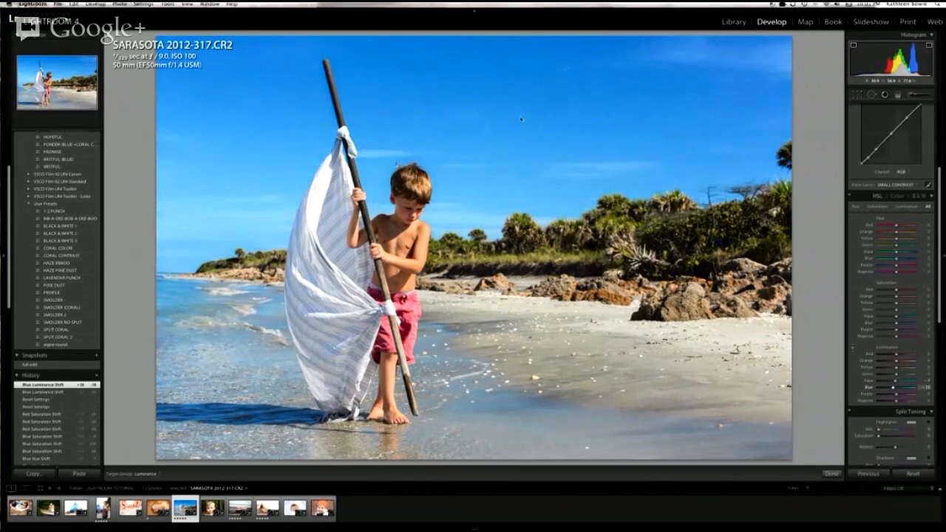
pyautogui.moveTo(520, 111); pyautogui.dragTo(522, 119)
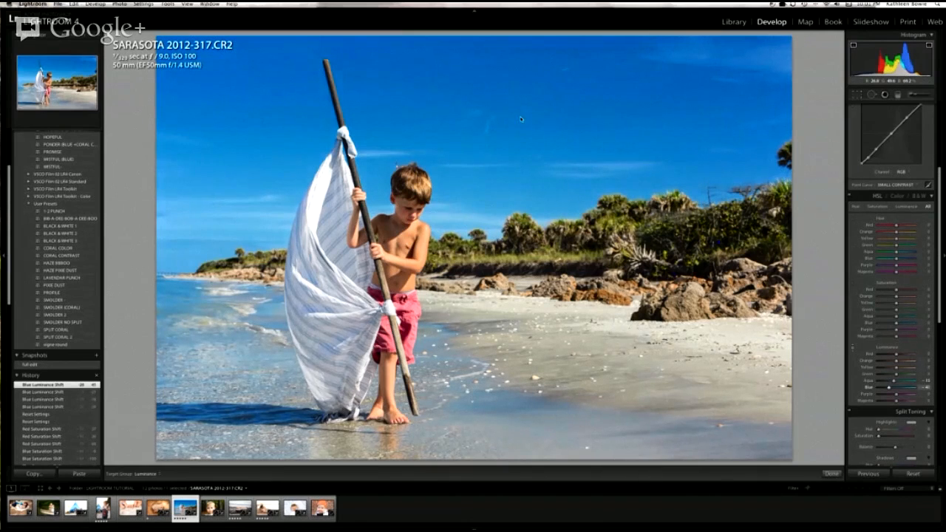
pyautogui.moveTo(521, 119); pyautogui.dragTo(521, 119)
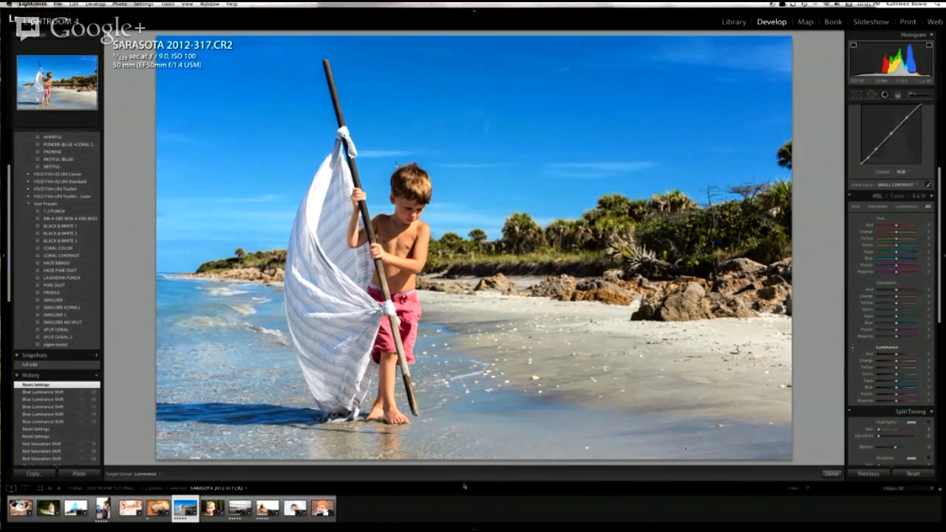
pyautogui.press('super+shift+r')
# Step: Open the canoe photo, try darkening the green foliage with the Luminance targeted adjustment, inspect it close up, and reset the Luminance adjustments
pyautogui.click(46, 518)
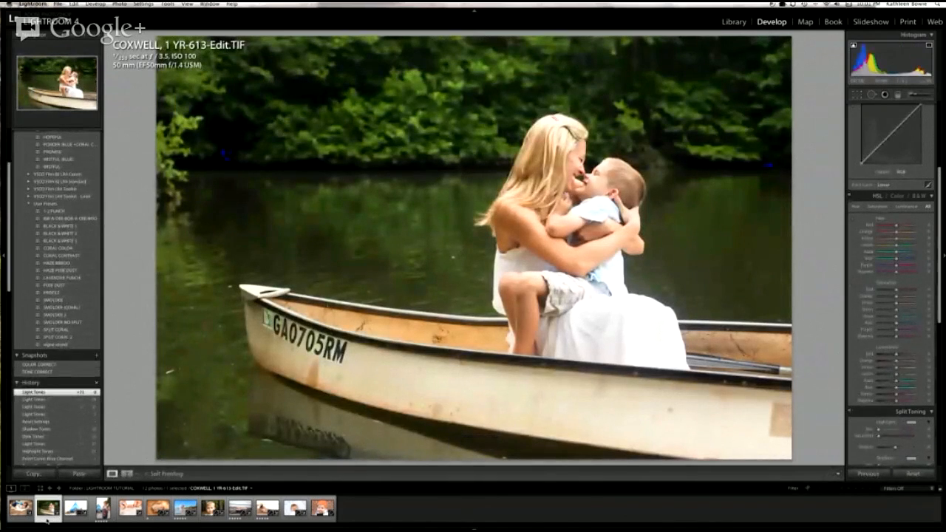
pyautogui.click(852, 348)
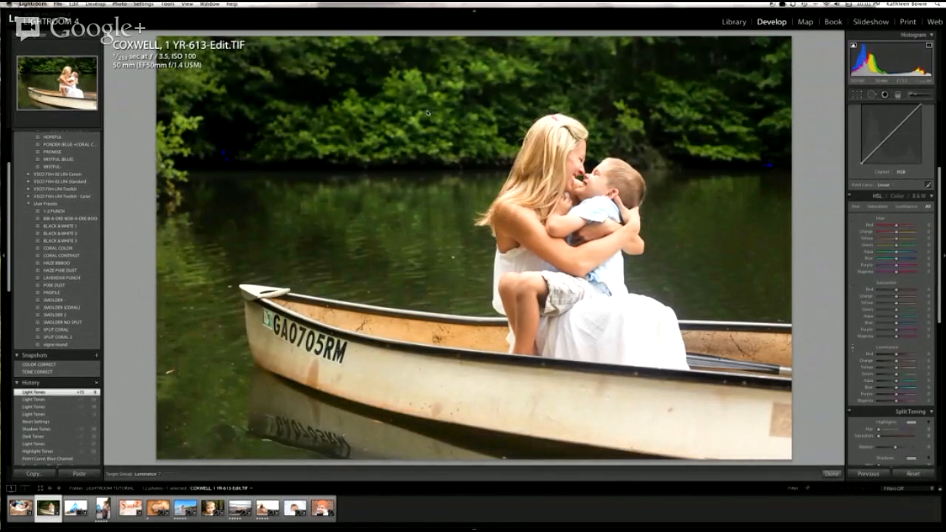
pyautogui.moveTo(426, 108); pyautogui.dragTo(420, 148)
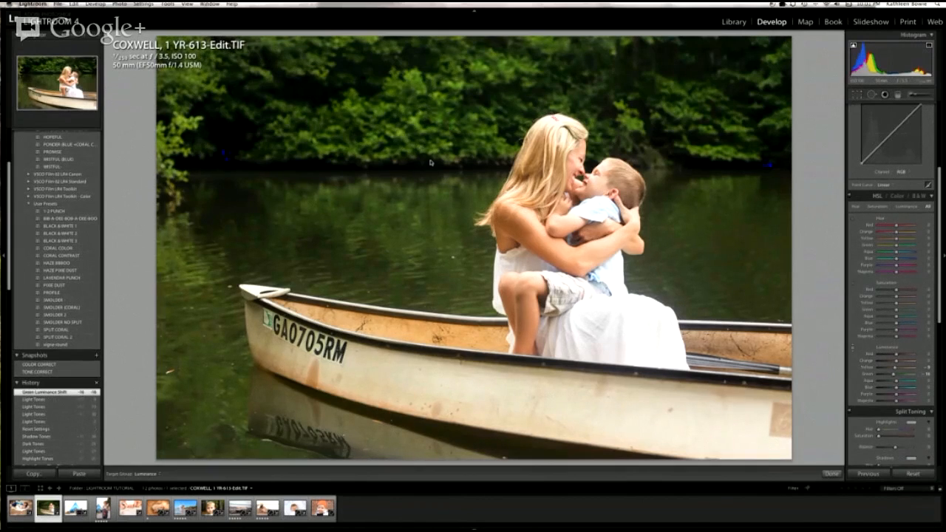
pyautogui.click(852, 348)
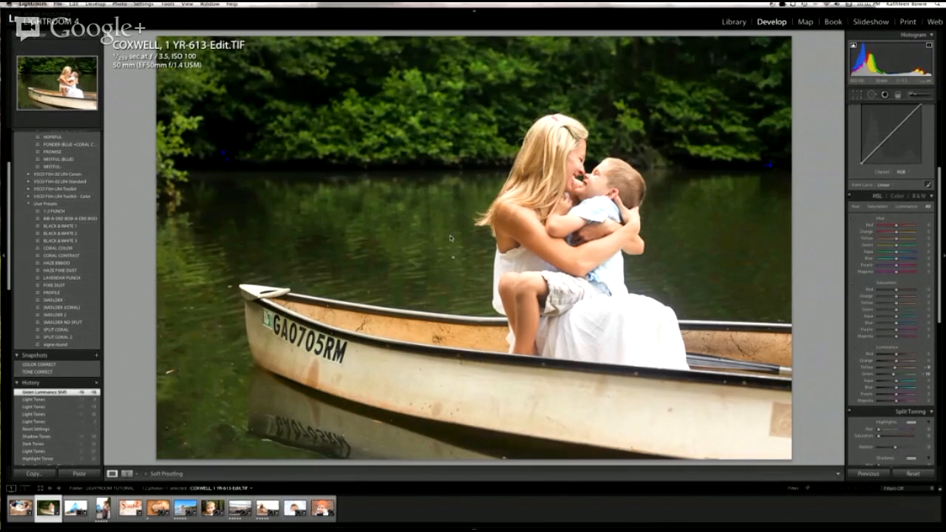
pyautogui.click(418, 139)
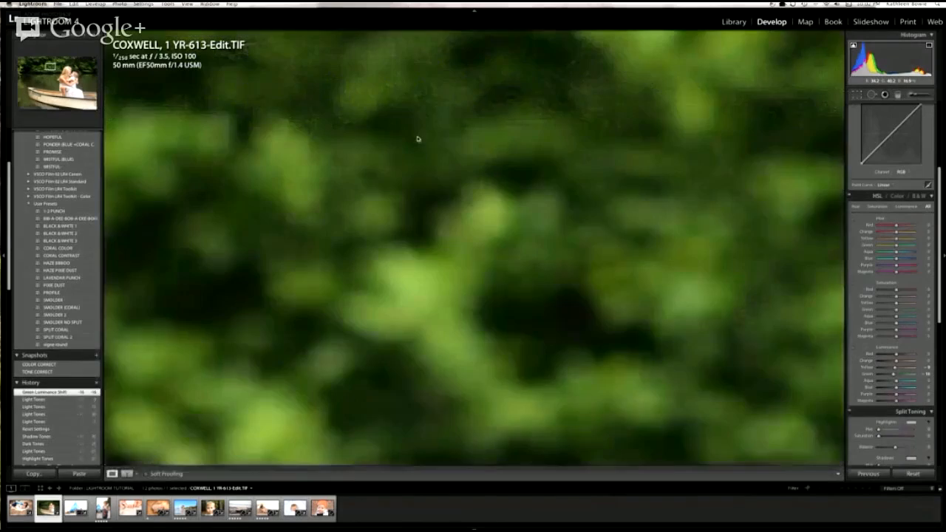
pyautogui.click(418, 139)
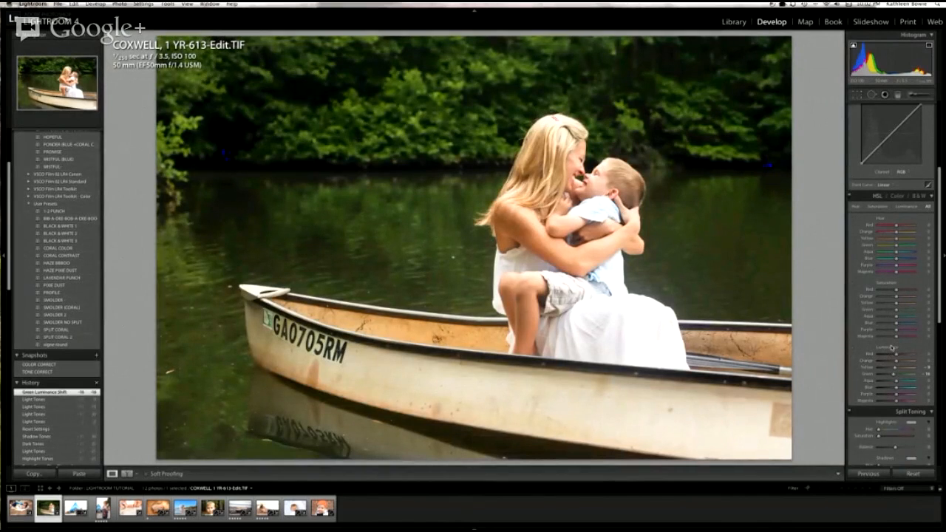
pyautogui.doubleClick(890, 348)
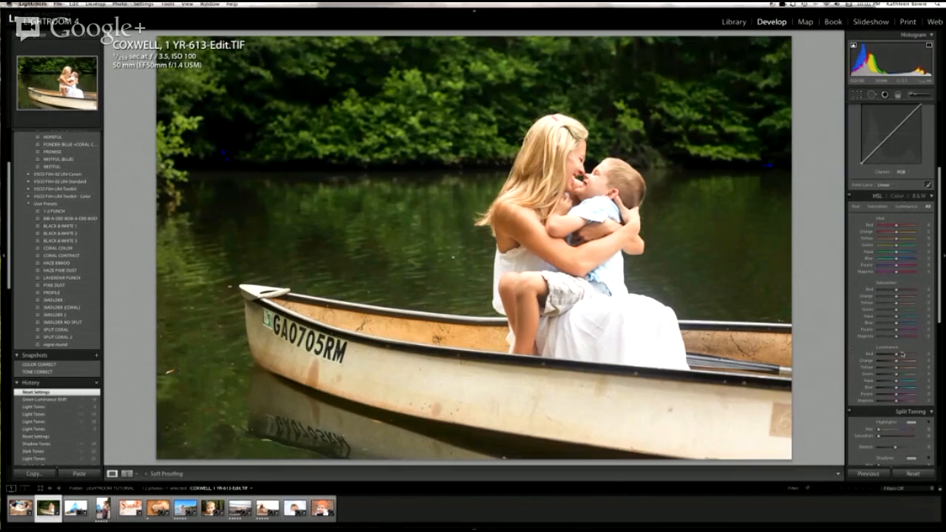
# Step: Open the photo of the mother lying beside her baby and reset its Hue, Saturation and Luminance adjustments
pyautogui.scroll(-5, 903, 385)
pyautogui.scroll(-2, 904, 386)
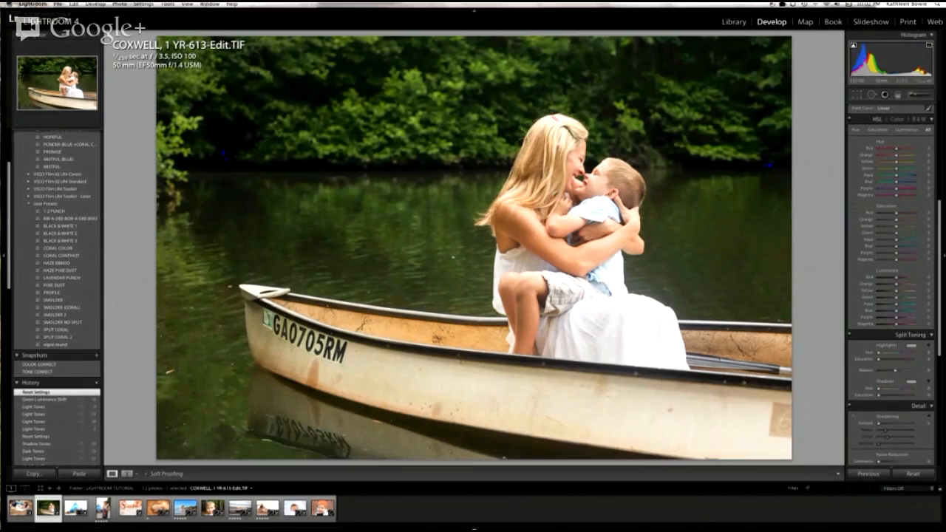
pyautogui.click(28, 517)
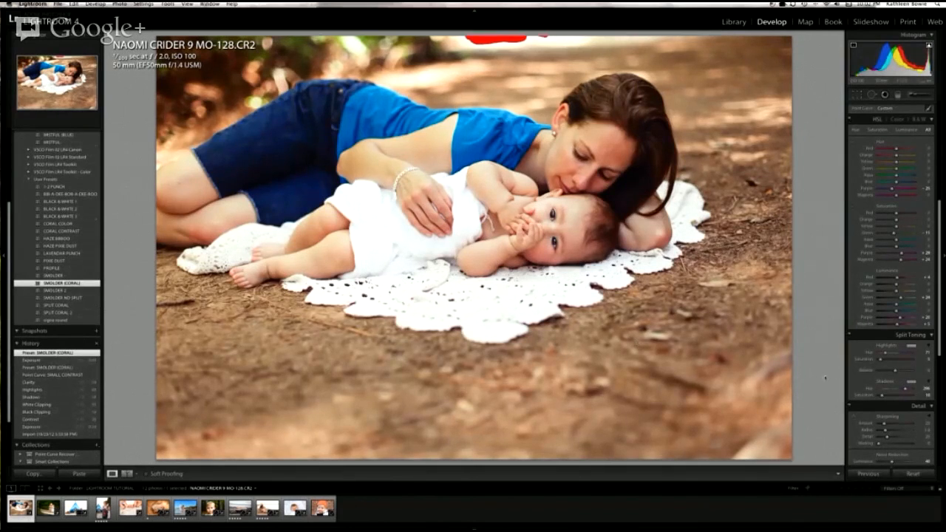
pyautogui.scroll(10, 903, 380)
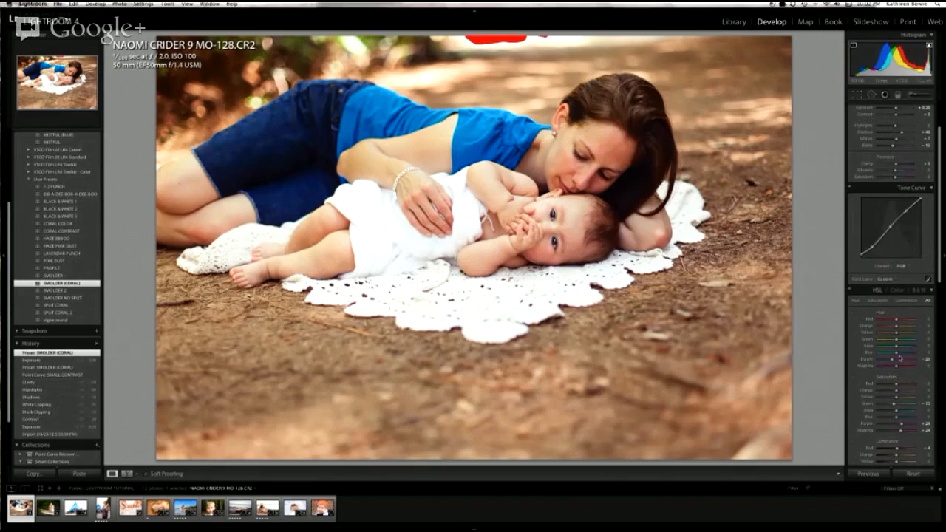
pyautogui.doubleClick(882, 314)
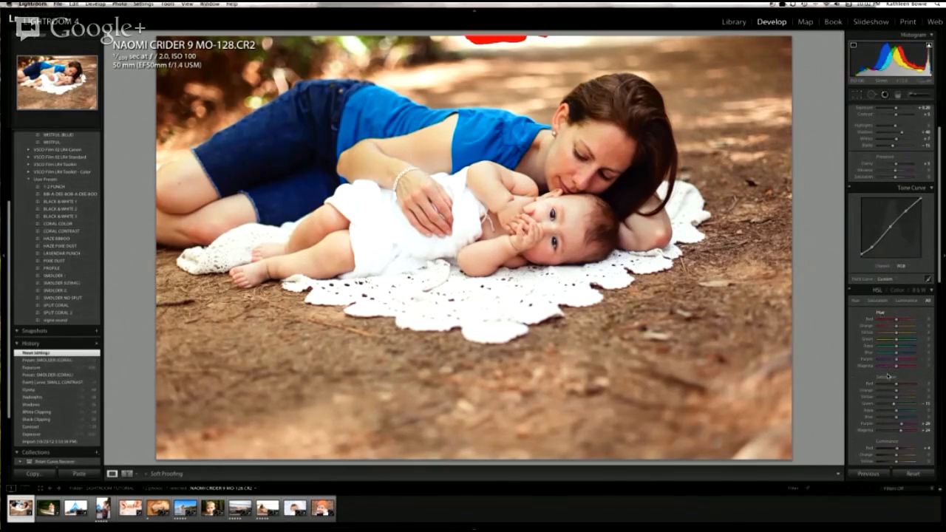
pyautogui.doubleClick(886, 377)
pyautogui.scroll(-2, 891, 415)
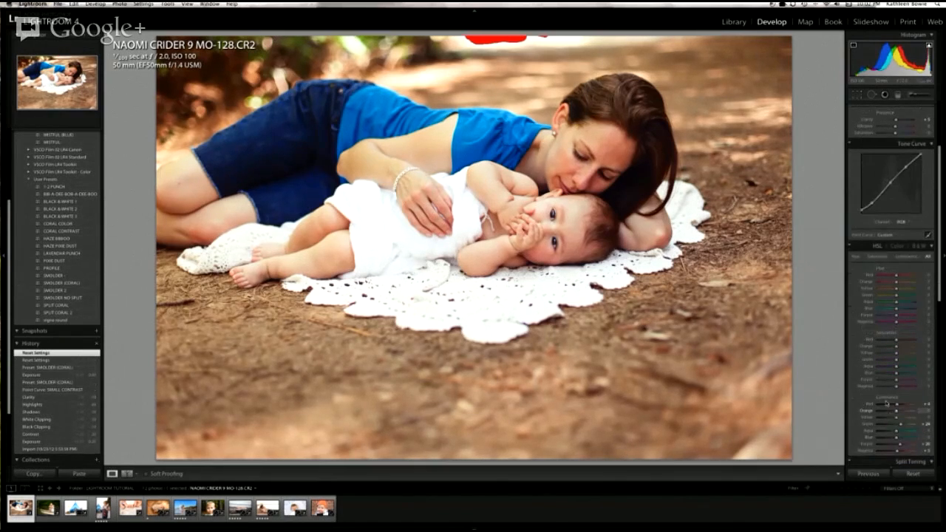
pyautogui.doubleClick(885, 398)
# Step: Reset the Split Toning highlights and shadows on the mother and baby photo
pyautogui.scroll(-3, 884, 399)
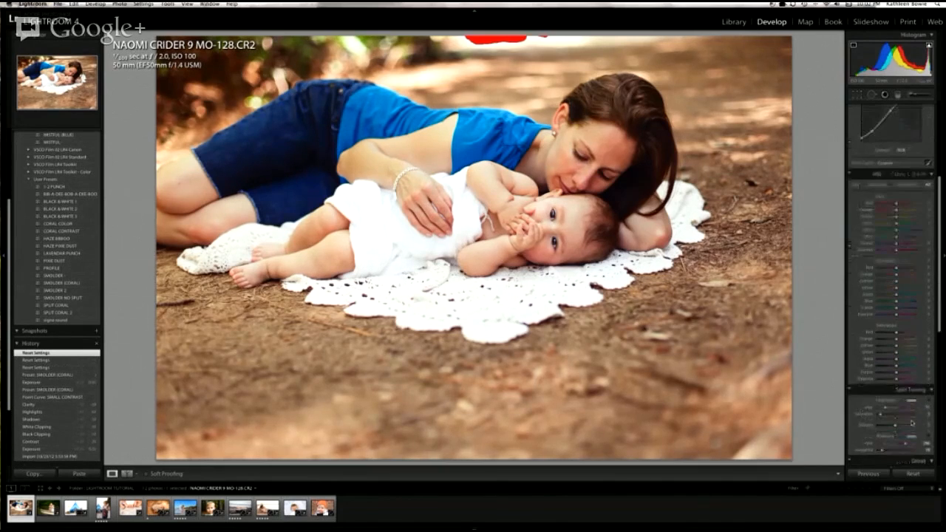
pyautogui.doubleClick(888, 401)
pyautogui.doubleClick(886, 438)
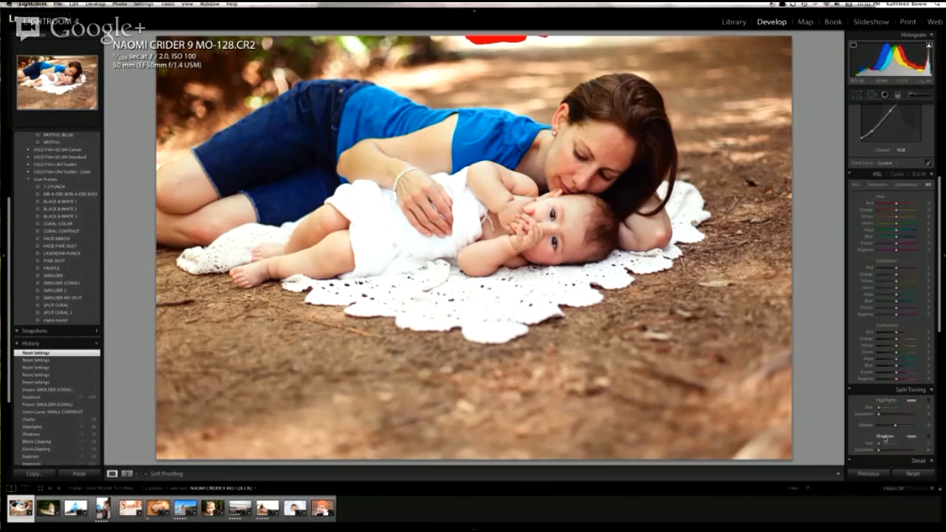
# Step: Turn off the clipping warning overlay on the photo of the mother and baby
pyautogui.scroll(2, 886, 440)
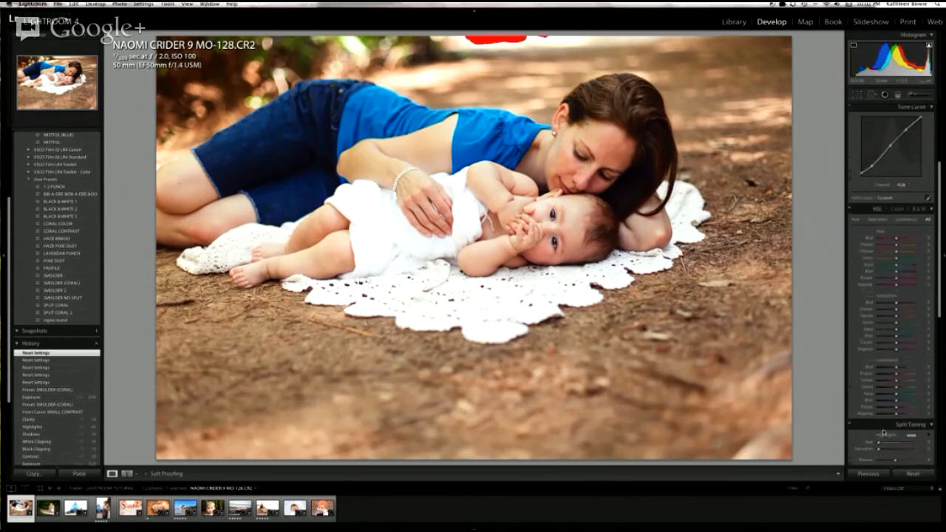
pyautogui.scroll(-6, 884, 432)
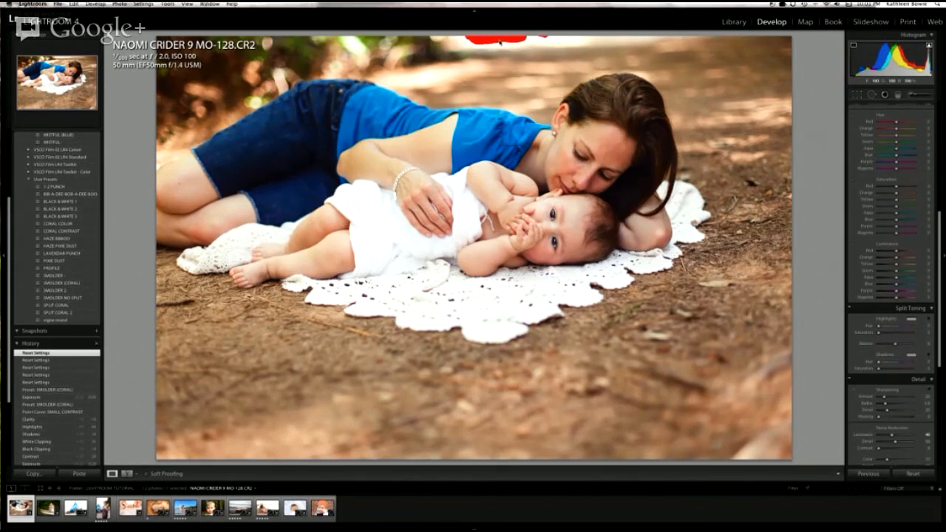
pyautogui.press('j')
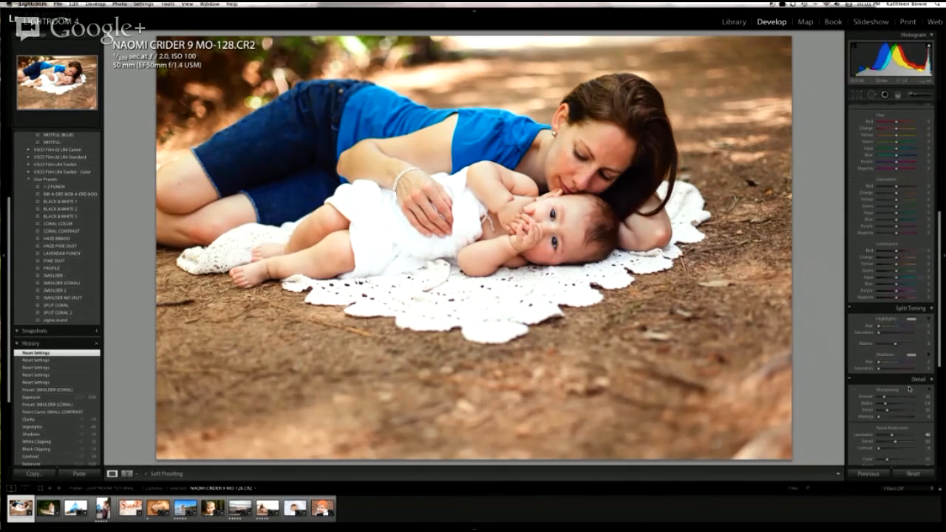
# Step: Try strong green, blue, magenta and orange tints for the Split Toning highlights
pyautogui.click(913, 320)
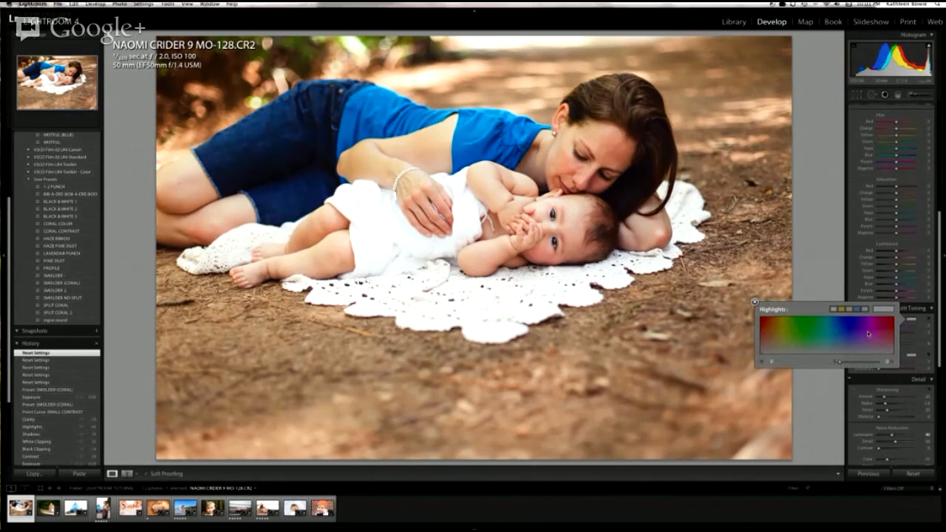
pyautogui.click(797, 329)
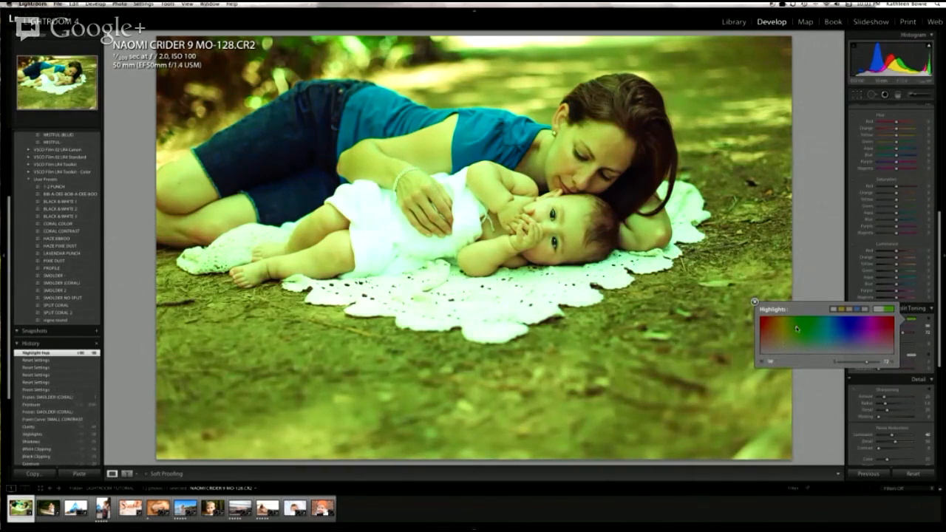
pyautogui.click(826, 329)
pyautogui.click(839, 330)
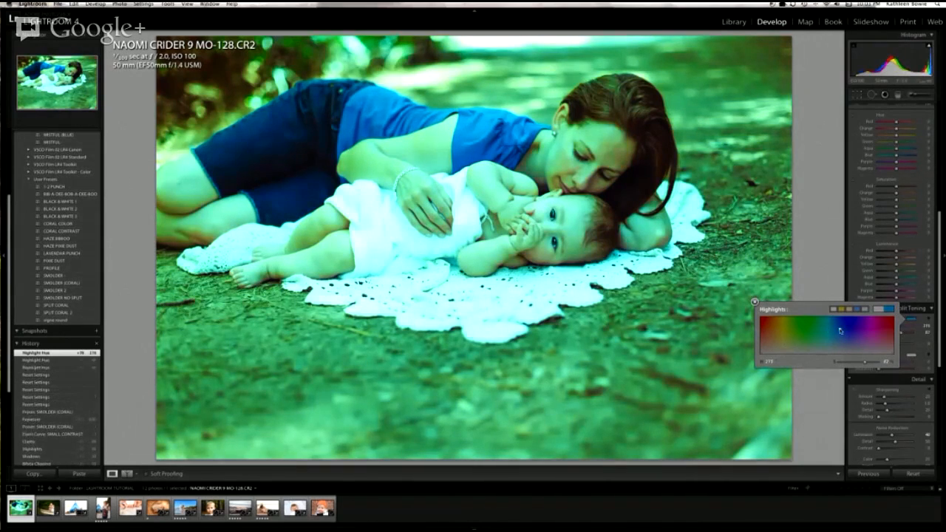
pyautogui.click(882, 328)
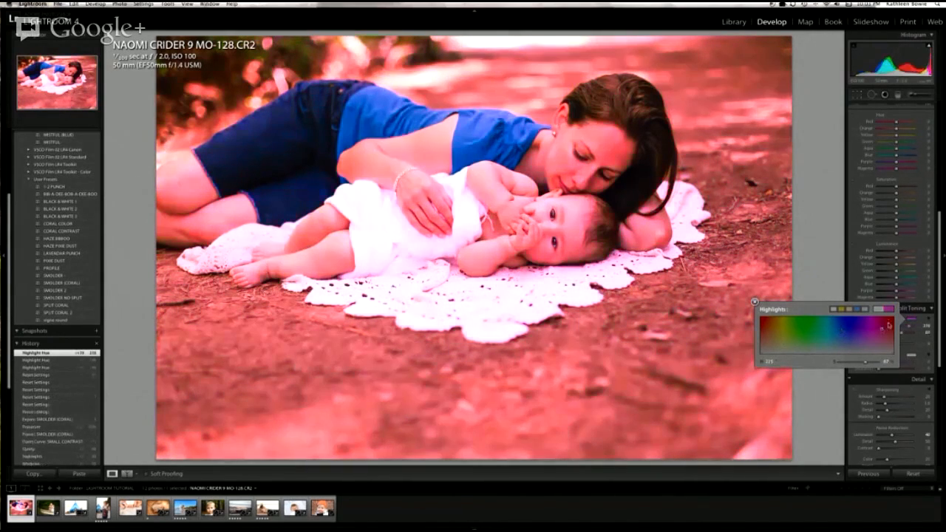
pyautogui.click(771, 326)
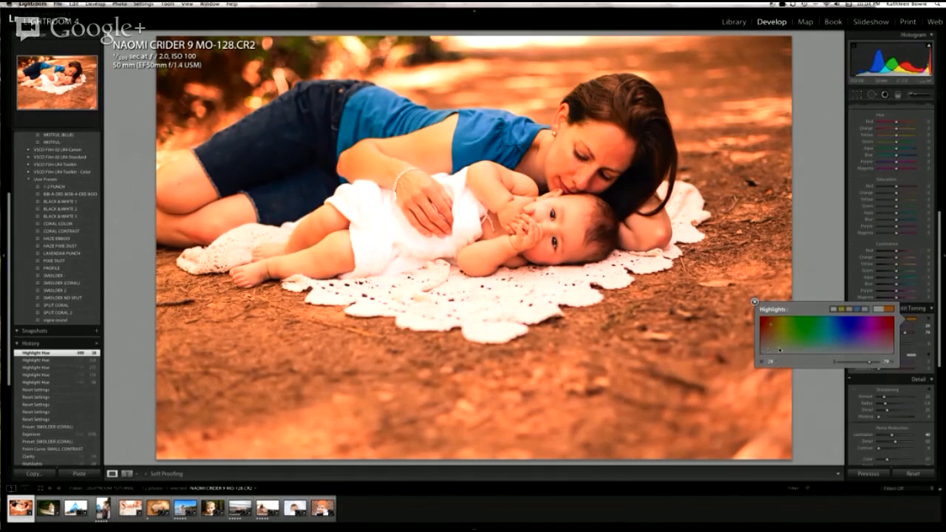
# Step: Try faint low-saturation yellow and orange tints for the Split Toning highlights and close the color picker
pyautogui.click(782, 351)
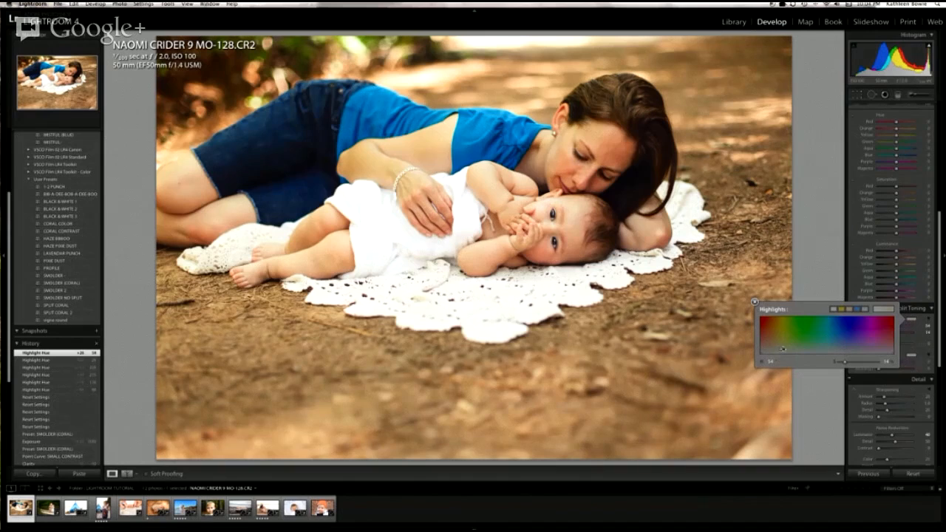
pyautogui.moveTo(780, 351); pyautogui.dragTo(770, 352)
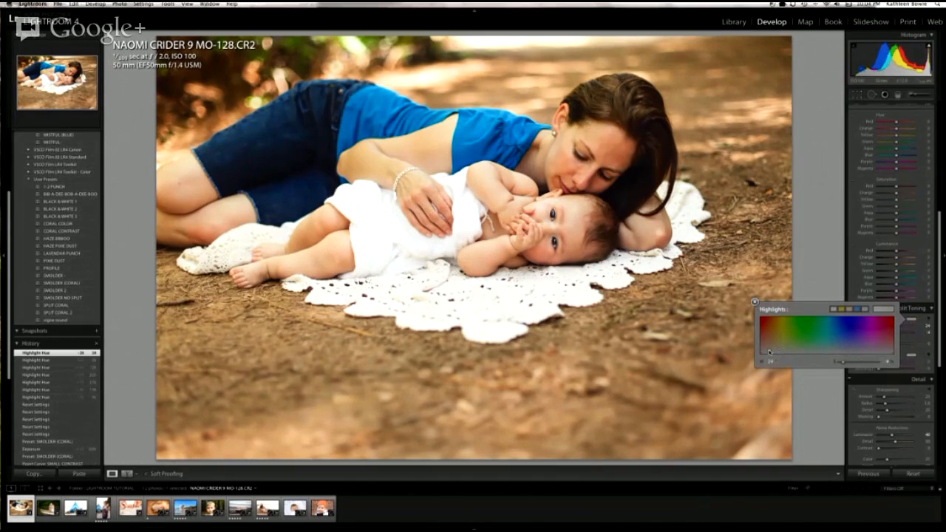
pyautogui.click(779, 351)
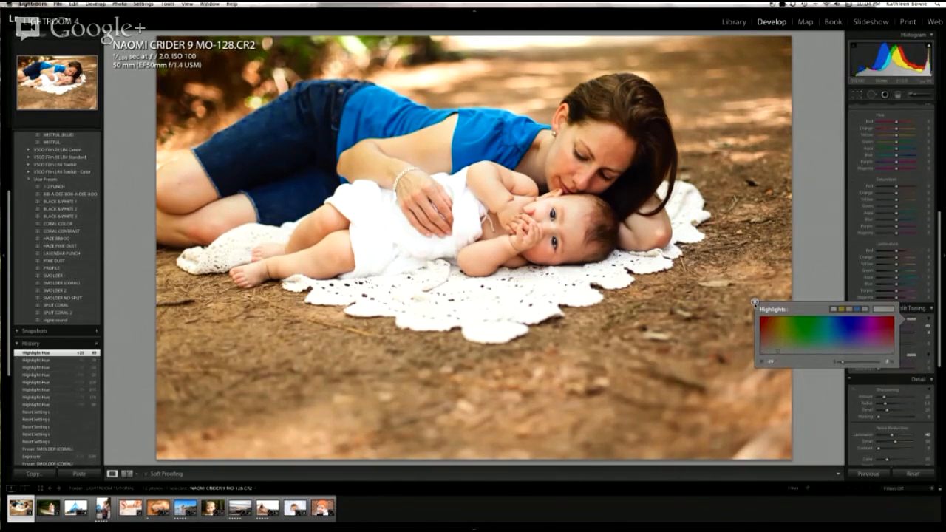
pyautogui.click(755, 302)
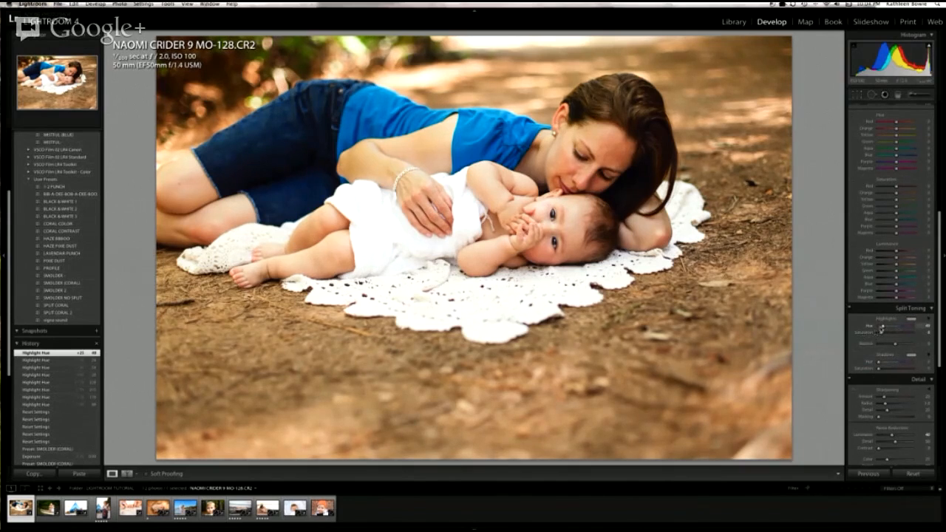
# Step: Set the Split Toning highlights to hue 71 and saturation 5, and compare the photo with Split Toning off and on
pyautogui.click(926, 327)
pyautogui.write('7')
pyautogui.press('Return')
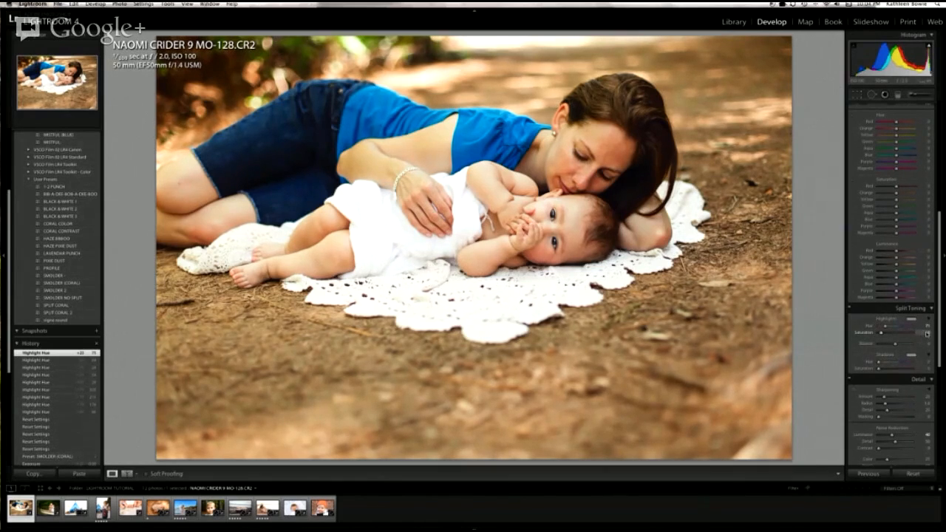
pyautogui.click(928, 333)
pyautogui.write('5')
pyautogui.press('Return')
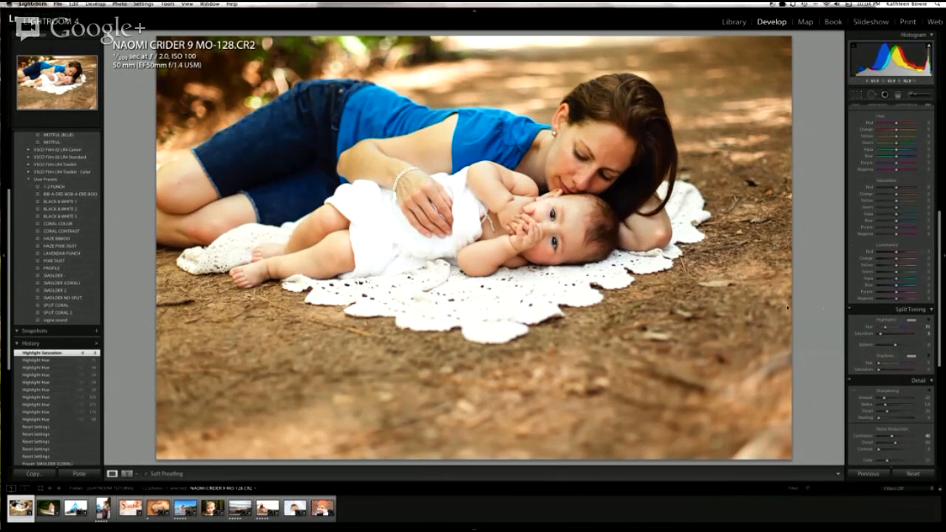
pyautogui.click(850, 310)
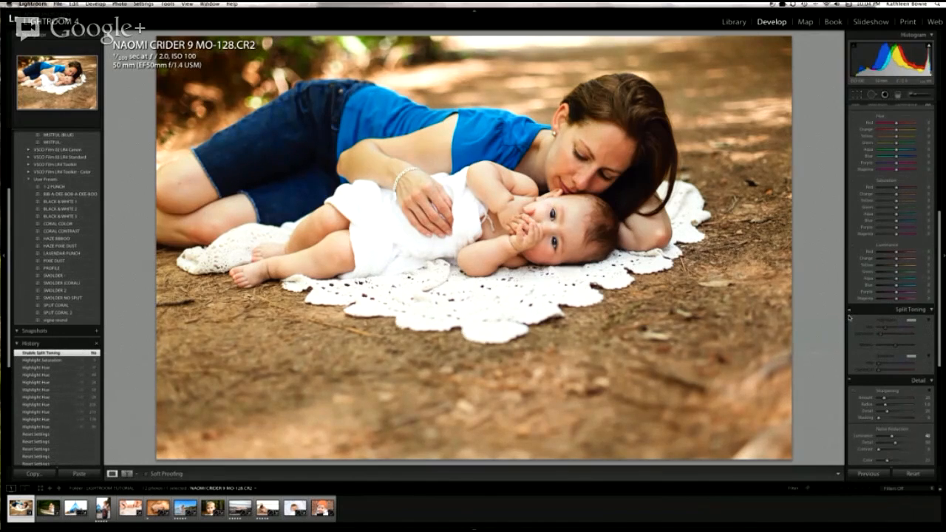
pyautogui.click(849, 310)
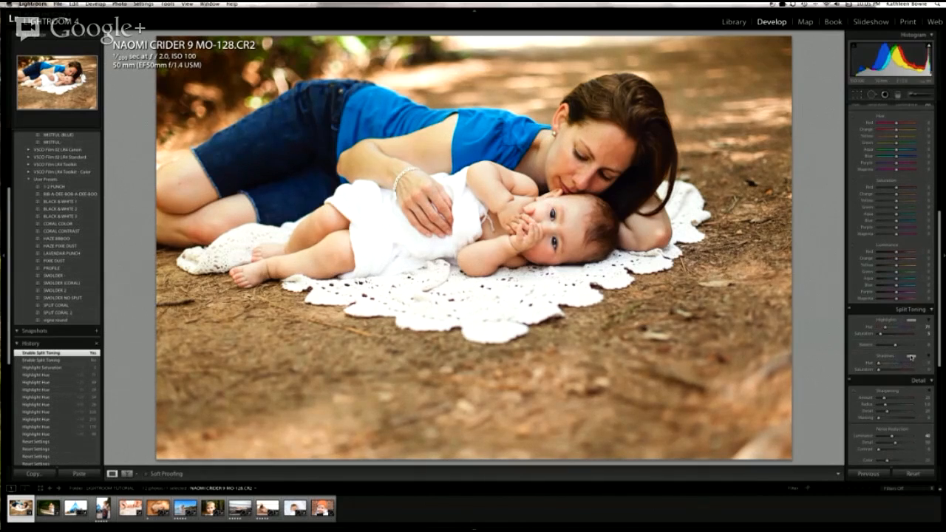
# Step: Try several faint low-saturation magenta and pink tints for the Split Toning shadows and close the color picker
pyautogui.click(911, 357)
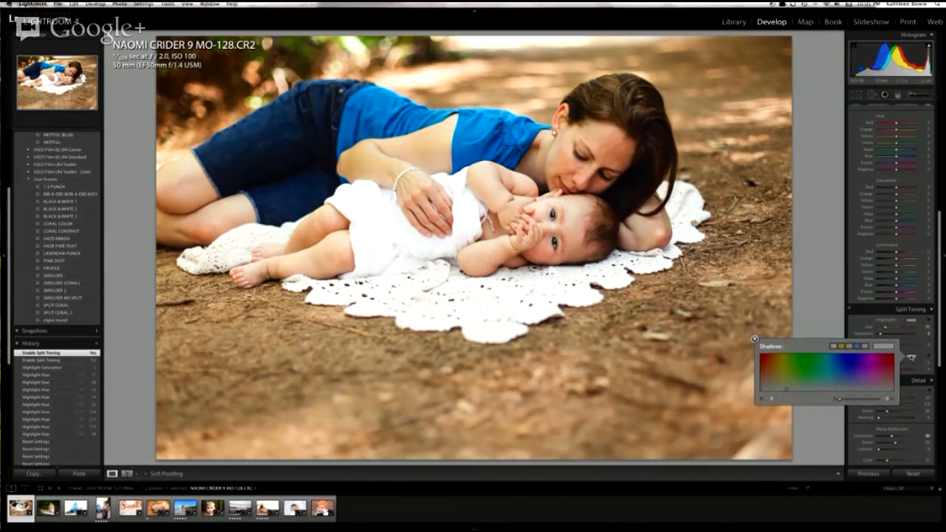
pyautogui.click(876, 389)
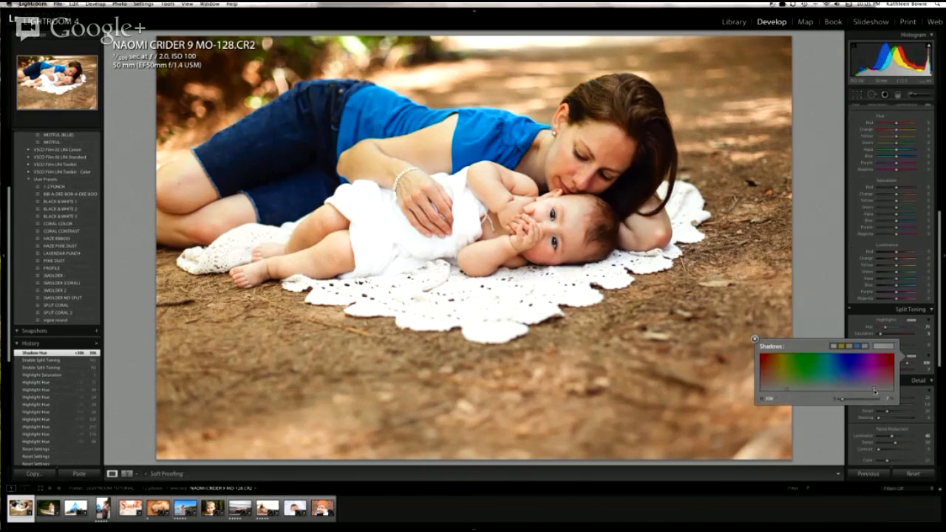
pyautogui.click(874, 382)
pyautogui.click(872, 389)
pyautogui.click(879, 388)
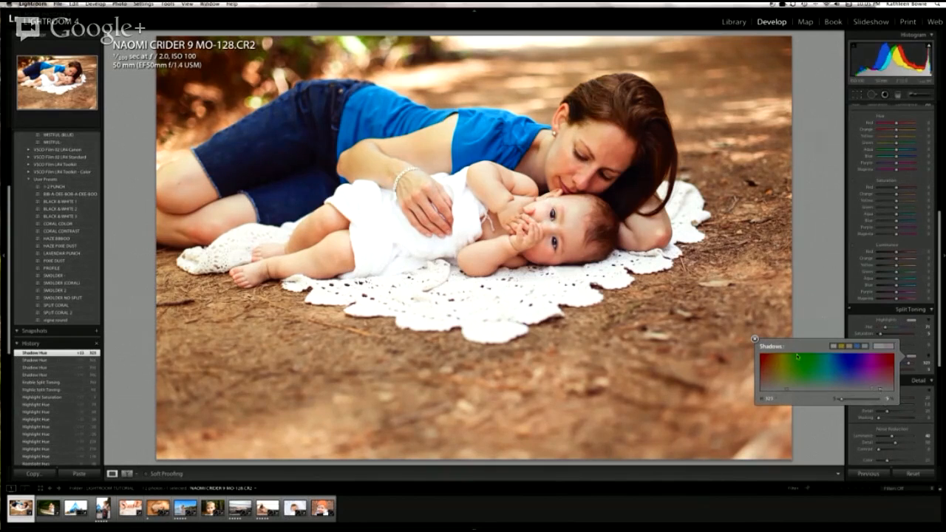
pyautogui.click(755, 339)
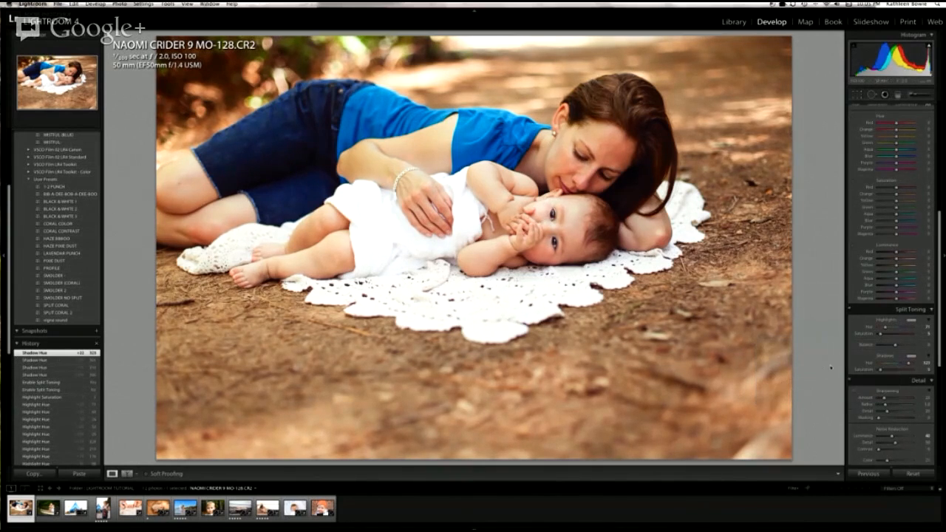
# Step: Set the Split Toning shadows to hue 286 and saturation 10, and compare the photo with Split Toning off and on
pyautogui.click(926, 363)
pyautogui.write('286')
pyautogui.press('Return')
pyautogui.click(928, 370)
pyautogui.write('10')
pyautogui.press('Return')
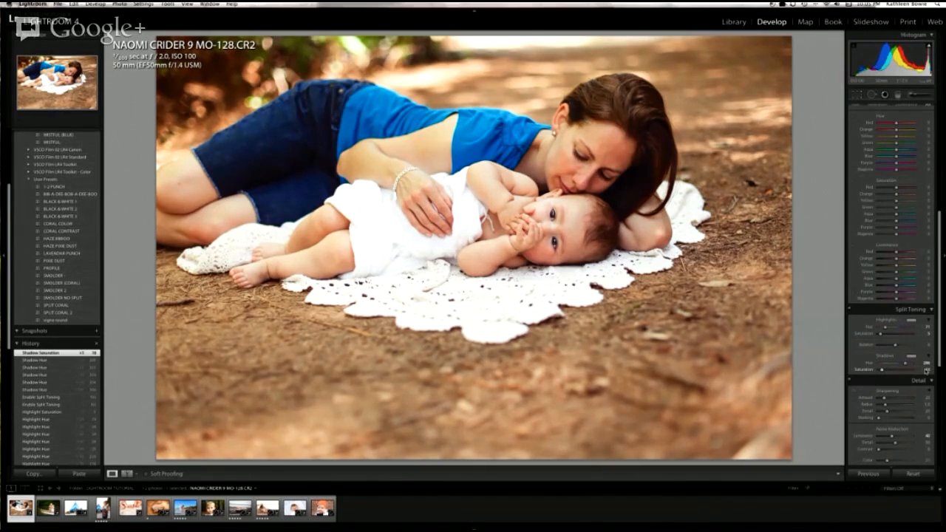
pyautogui.click(851, 310)
pyautogui.click(851, 309)
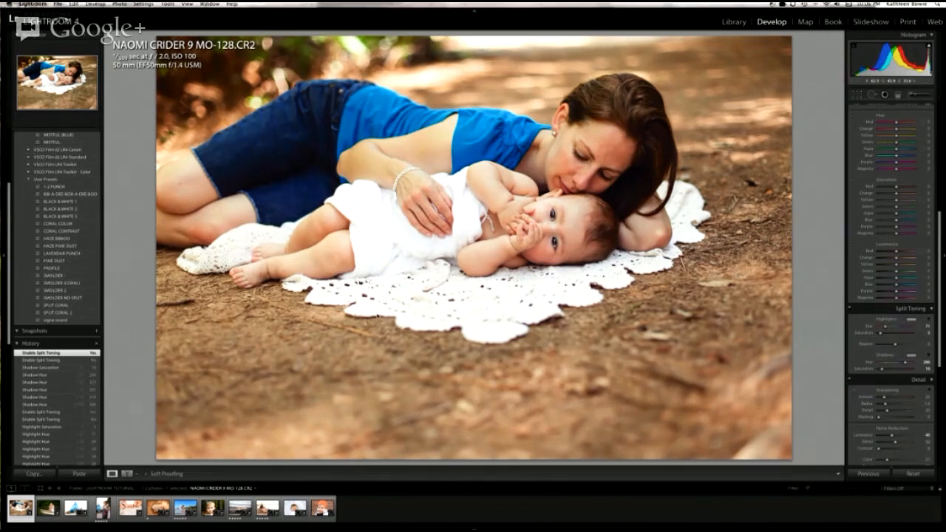
# Step: Start a new develop preset and exclude White Balance, Basic Tone, Tone Curve, Sharpening, Clarity, Treatment and Color from it
pyautogui.scroll(5, 76, 204)
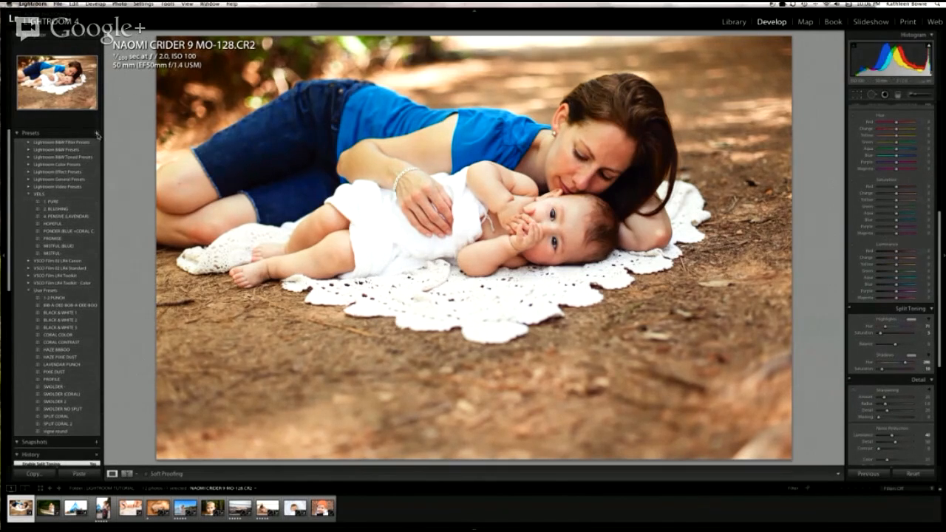
pyautogui.click(97, 134)
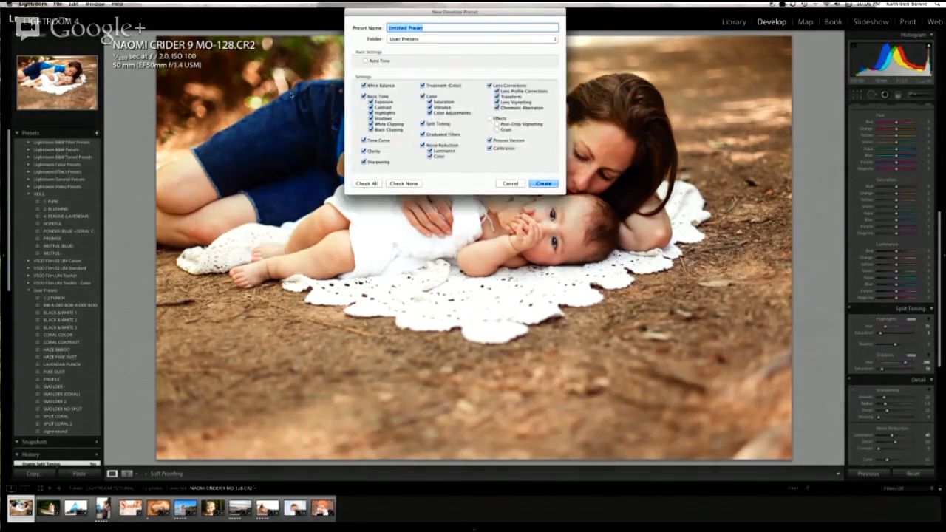
pyautogui.moveTo(412, 14); pyautogui.dragTo(436, 53)
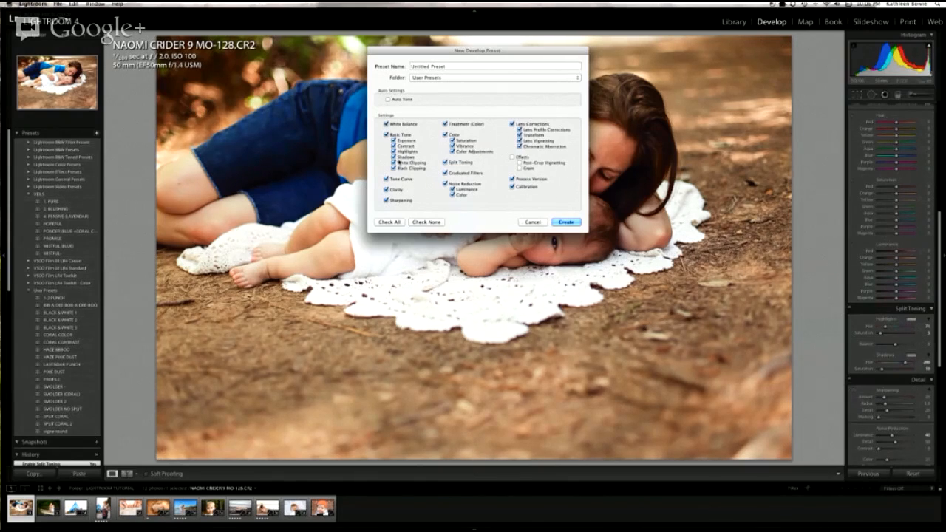
pyautogui.click(386, 125)
pyautogui.click(387, 135)
pyautogui.click(386, 179)
pyautogui.click(386, 200)
pyautogui.click(386, 189)
pyautogui.click(446, 124)
pyautogui.click(446, 134)
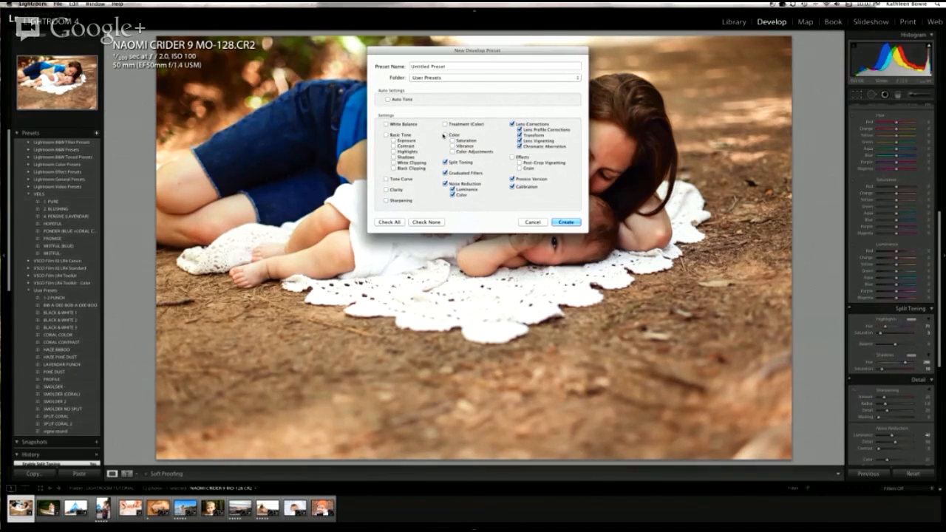
# Step: Exclude Graduated Filters, Noise Reduction and Lens Corrections from the new preset, and cancel its creation
pyautogui.click(446, 173)
pyautogui.click(446, 184)
pyautogui.click(513, 124)
pyautogui.click(529, 223)
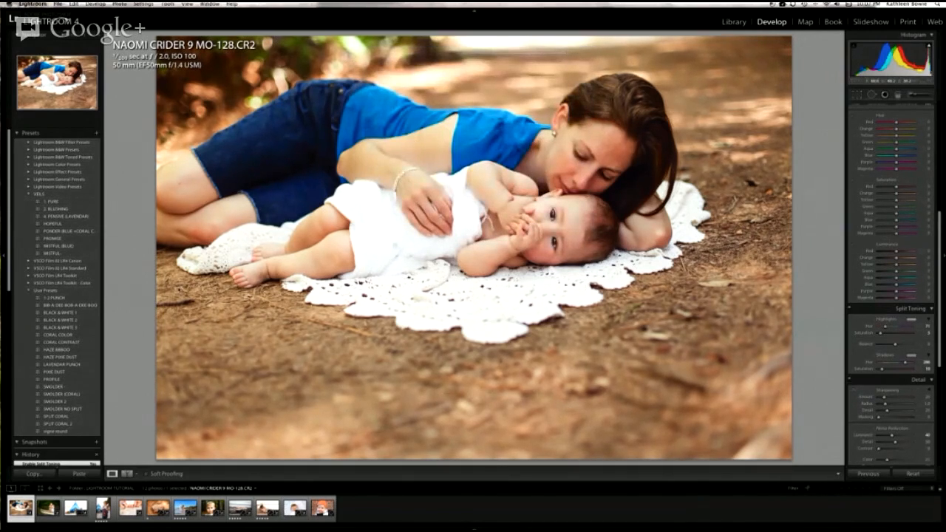
# Step: Apply the SMOLDER (CORAL) user preset to the mother and baby photo and review its HSL settings
pyautogui.scroll(-4, 66, 324)
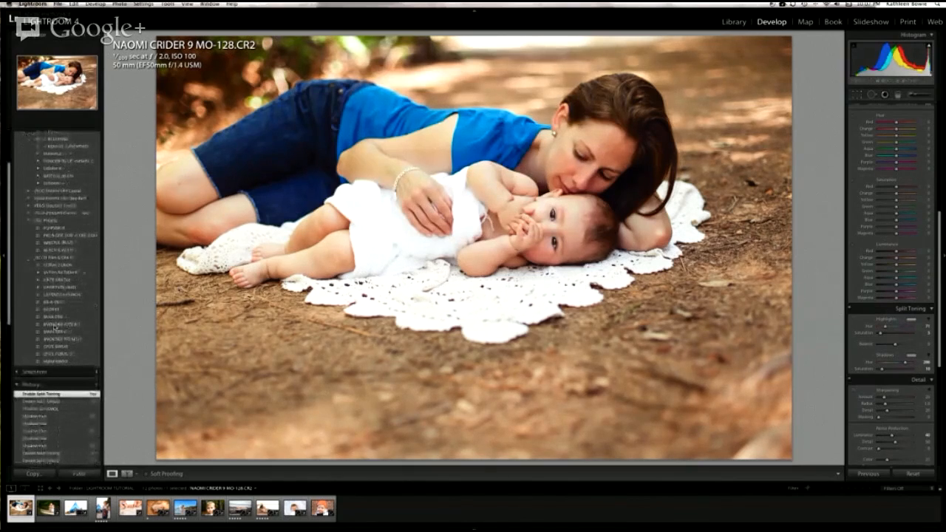
pyautogui.click(54, 327)
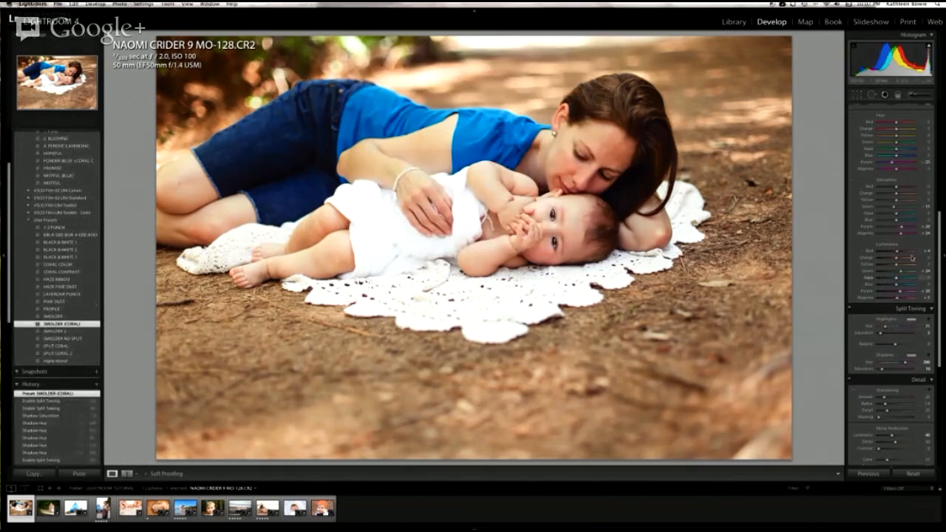
pyautogui.scroll(3, 893, 178)
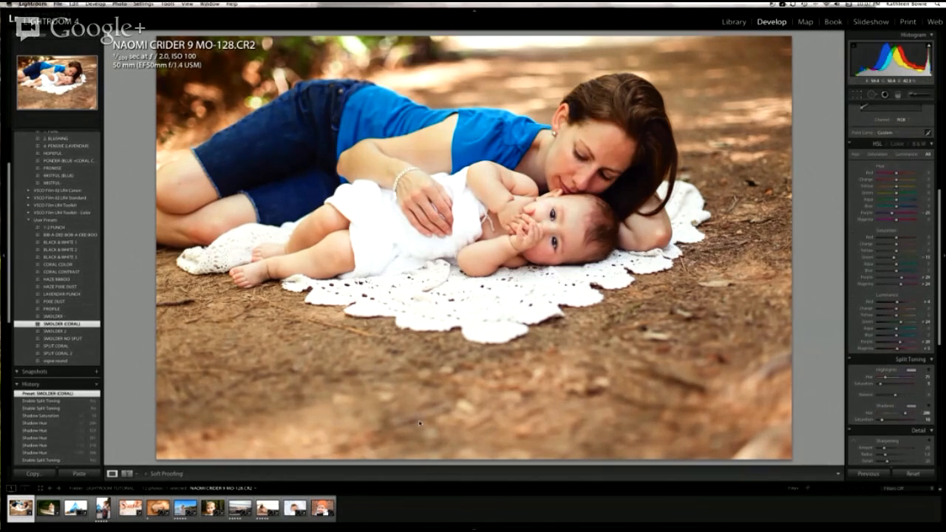
# Step: Compare the photo before and after editing in the Left/Right Split, Left/Right and Top/Bottom views
pyautogui.press('y')
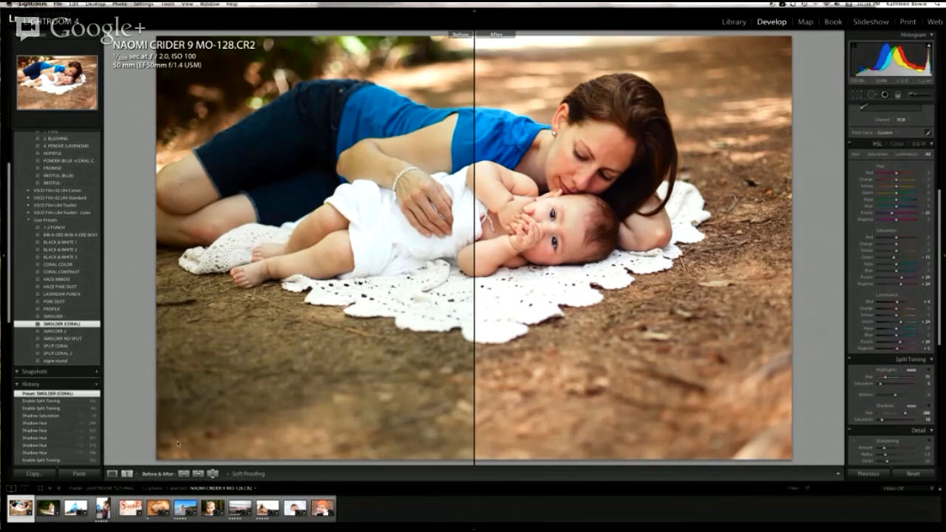
pyautogui.click(136, 476)
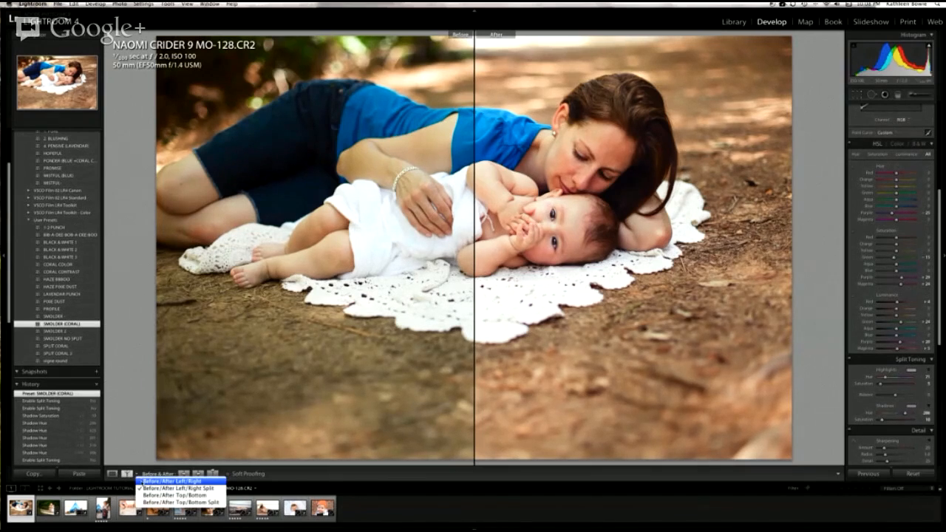
pyautogui.click(139, 482)
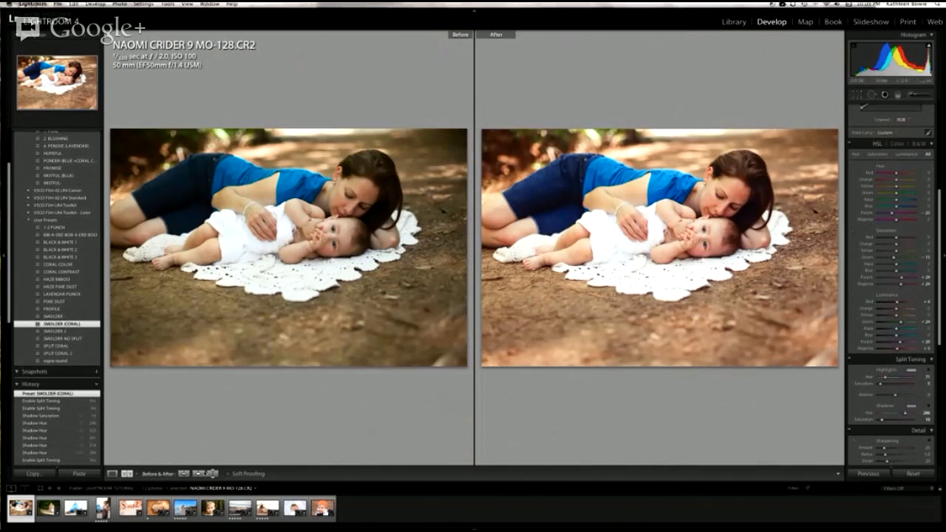
pyautogui.click(137, 474)
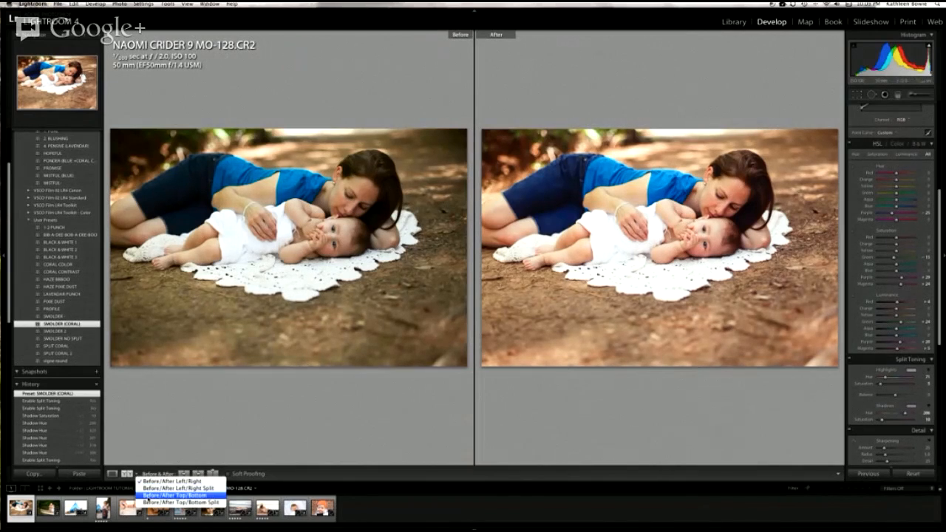
pyautogui.click(145, 496)
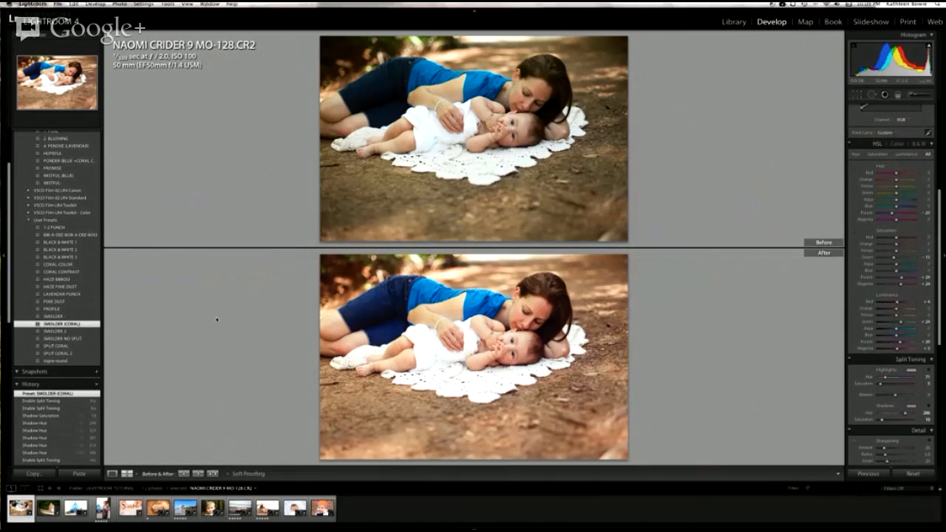
# Step: Leave the before/after comparison for the single-photo view and open the RAW folder of the client's 7 months session in the Library
pyautogui.press('y')
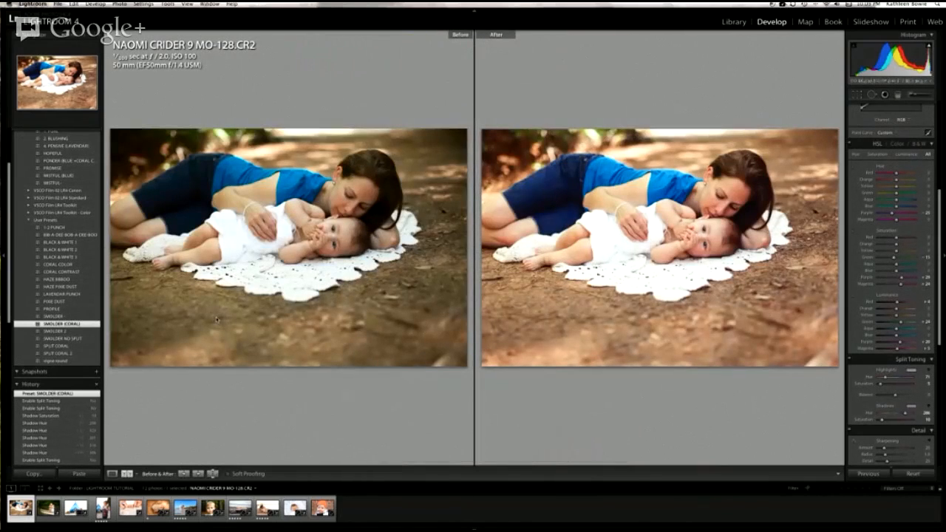
pyautogui.click(112, 474)
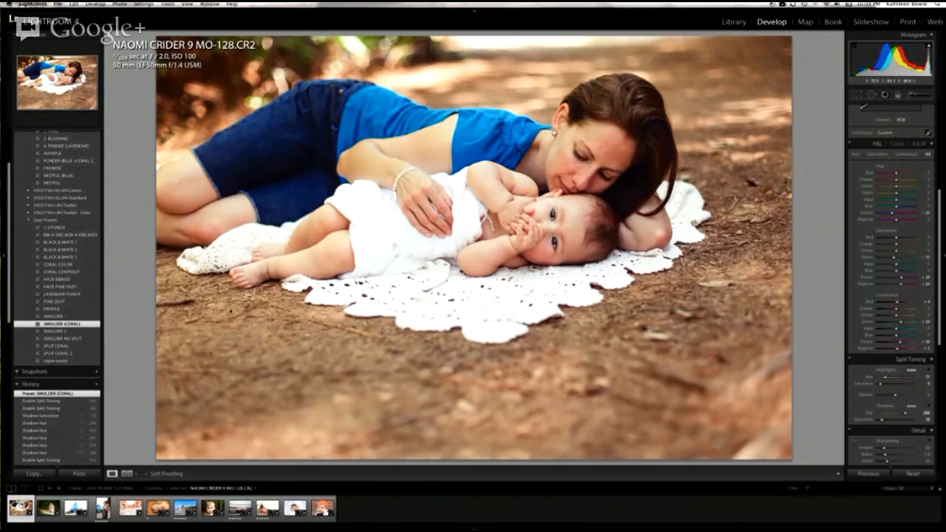
pyautogui.click(734, 23)
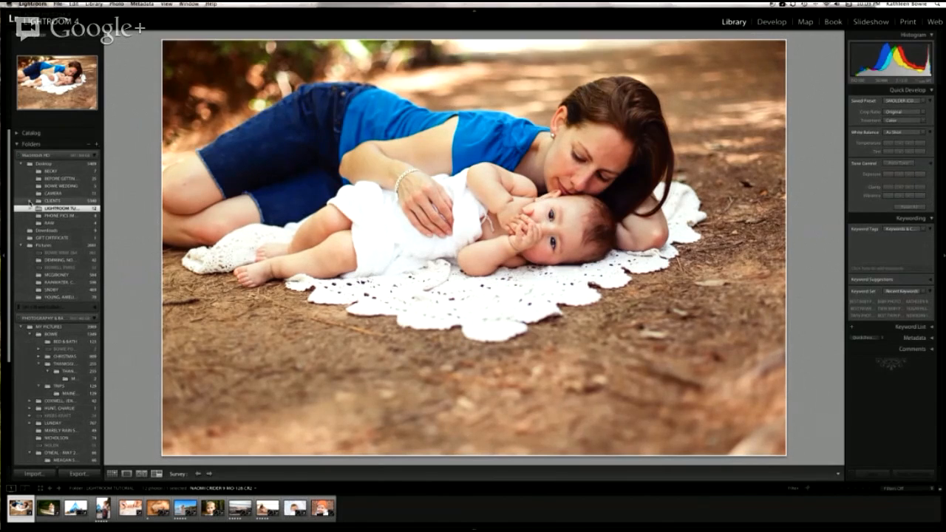
pyautogui.click(29, 201)
pyautogui.click(73, 290)
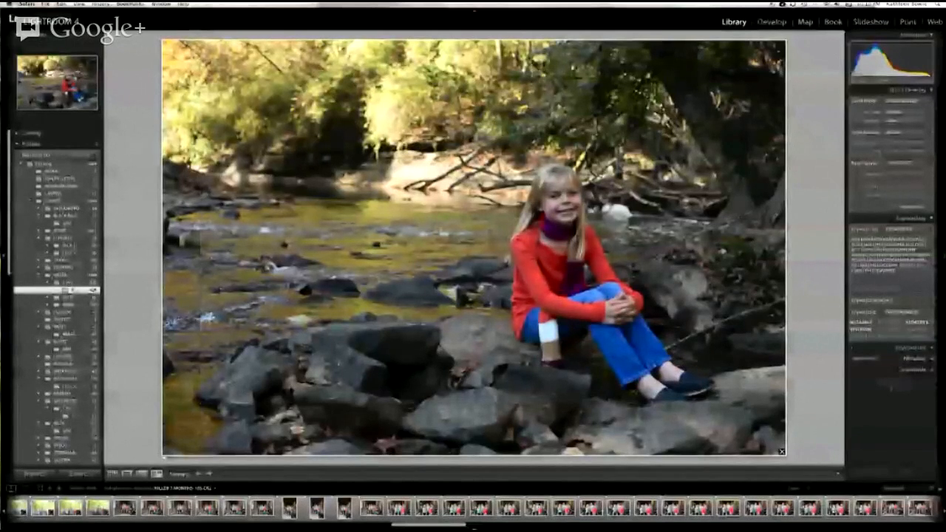
# Step: Find the 130-2 photo of the baby on the white lace blanket in the filmstrip and open it in Develop
pyautogui.click(591, 508)
pyautogui.scroll(-10, 715, 520)
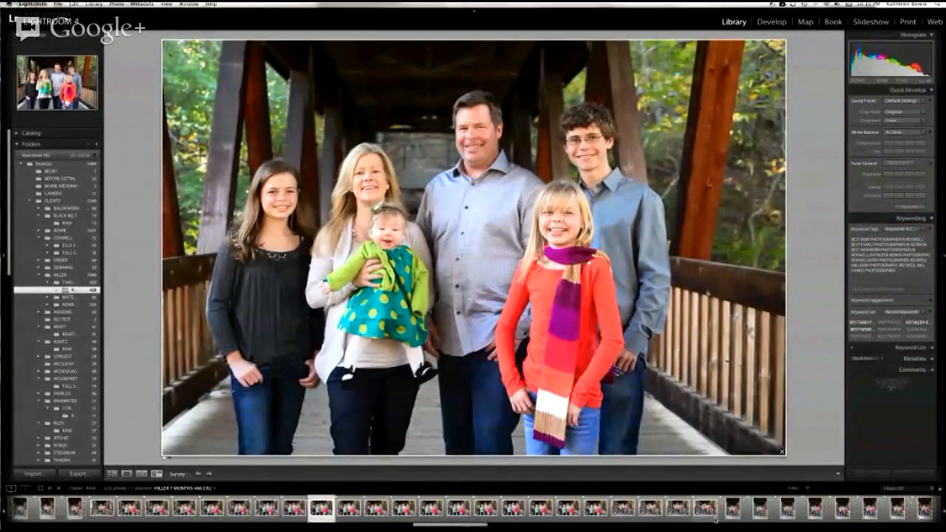
pyautogui.scroll(-2, 715, 520)
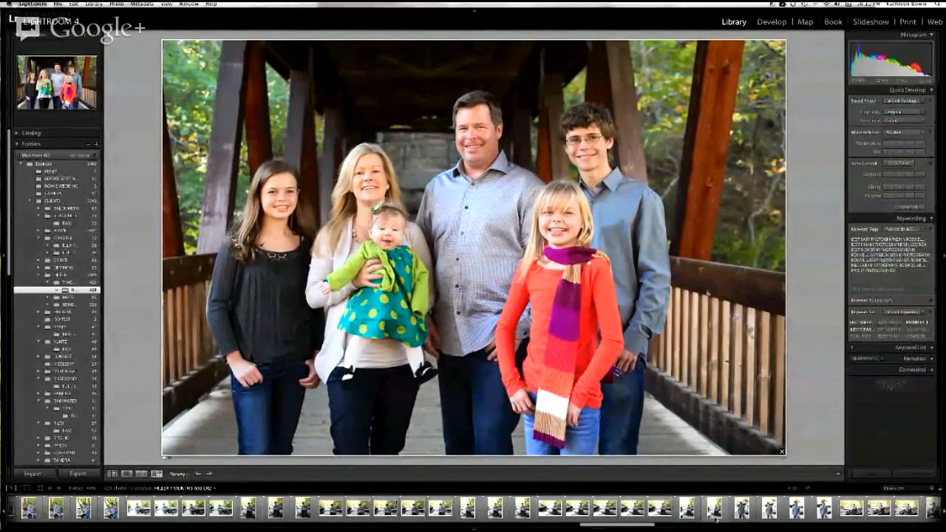
pyautogui.scroll(-3, 715, 519)
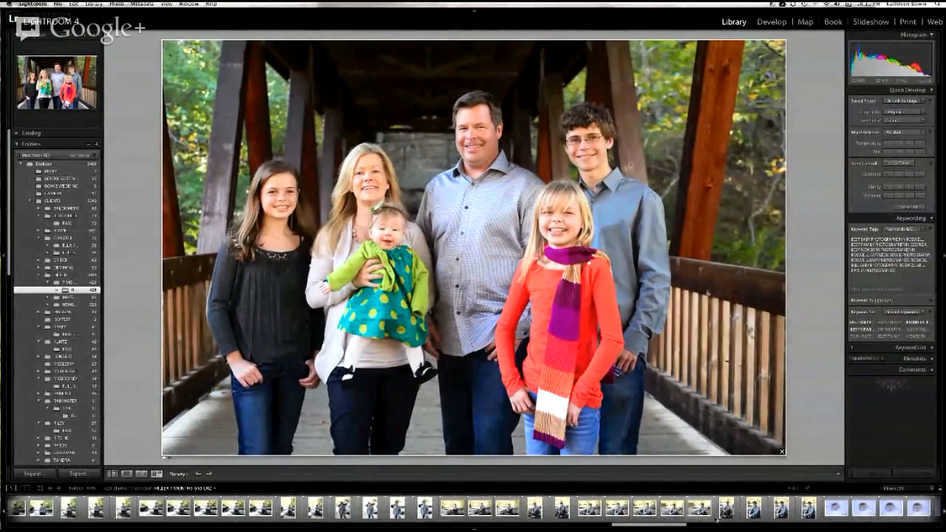
pyautogui.scroll(-5, 715, 520)
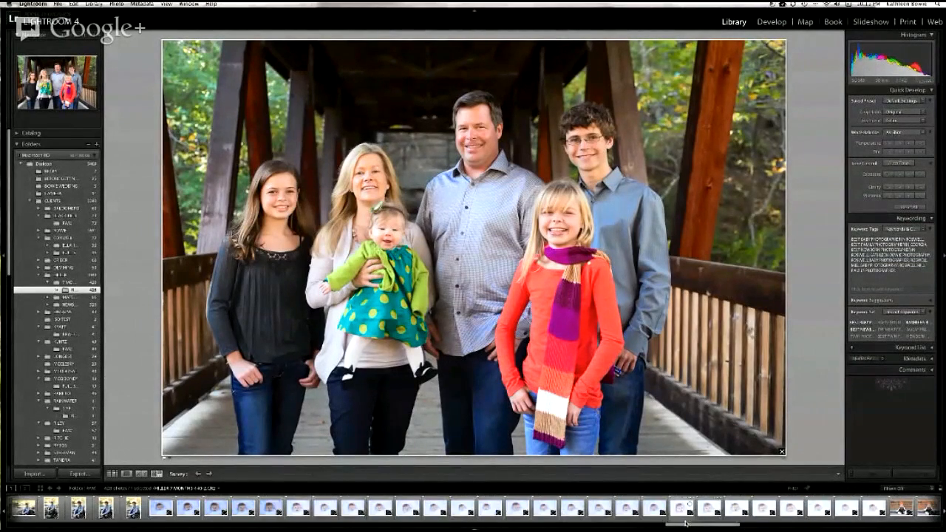
pyautogui.click(737, 508)
pyautogui.click(493, 518)
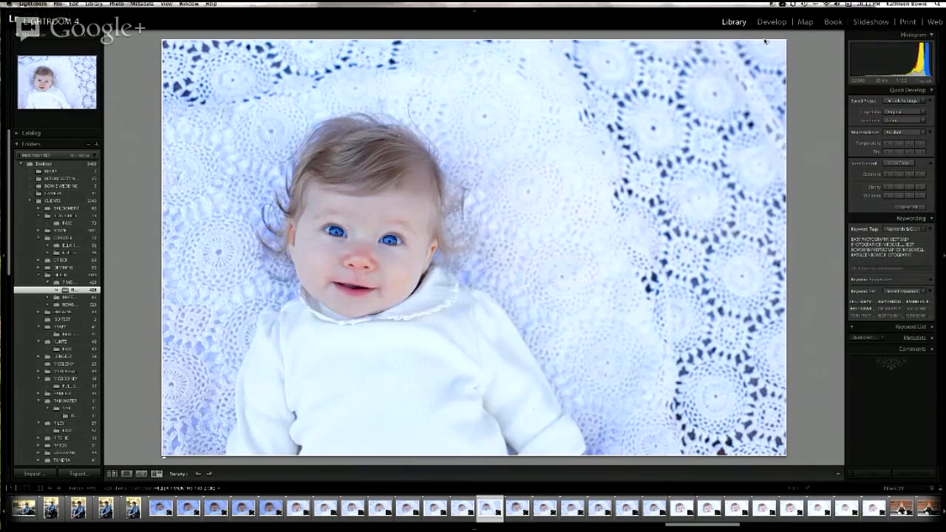
pyautogui.press('d')
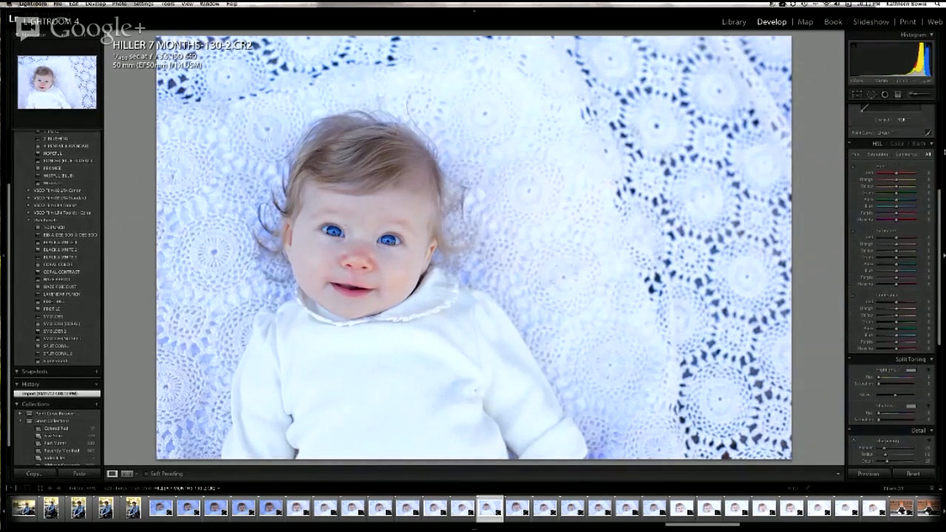
# Step: Set the baby photo's temperature to 10000, adjust the tint, lower the exposure slightly and set the contrast to +20
pyautogui.scroll(5, 909, 150)
pyautogui.scroll(-1, 909, 150)
pyautogui.click(924, 140)
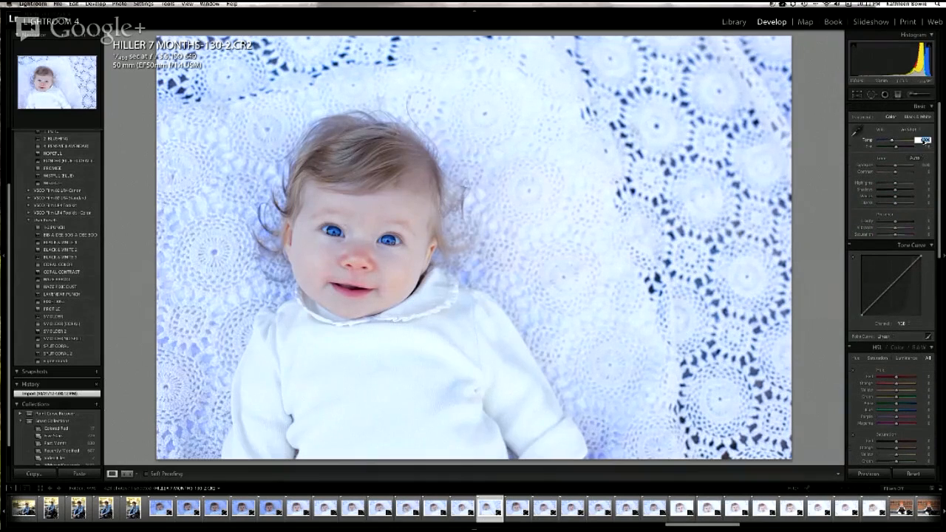
pyautogui.write('10000')
pyautogui.press('Return')
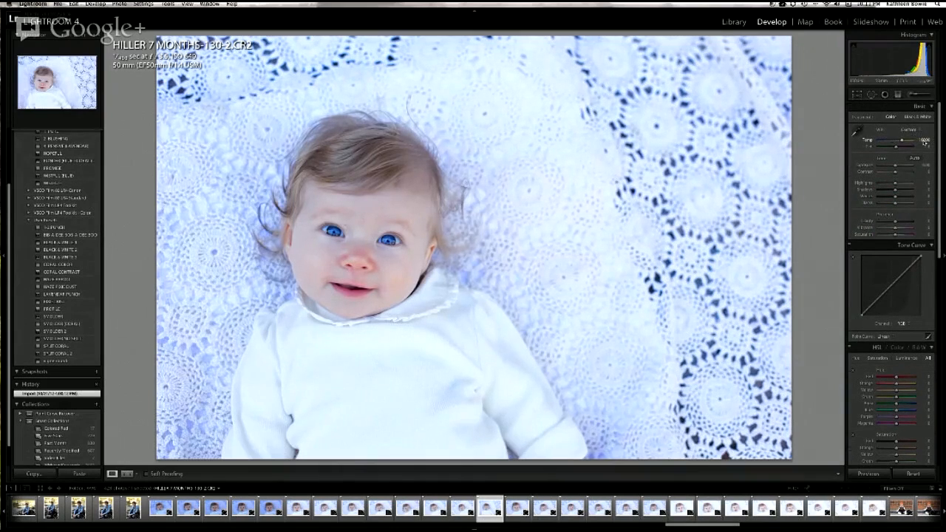
pyautogui.click(928, 146)
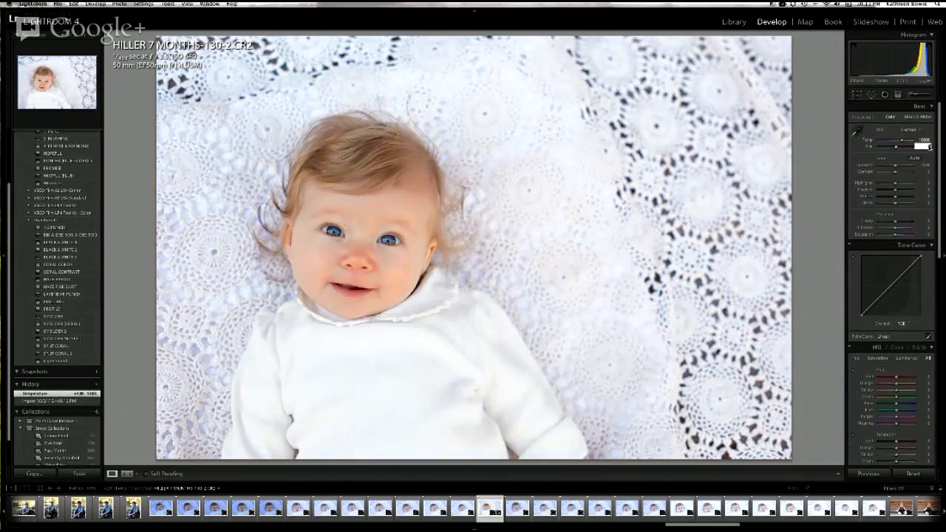
pyautogui.write('4')
pyautogui.press('Return')
pyautogui.moveTo(896, 167); pyautogui.dragTo(899, 172)
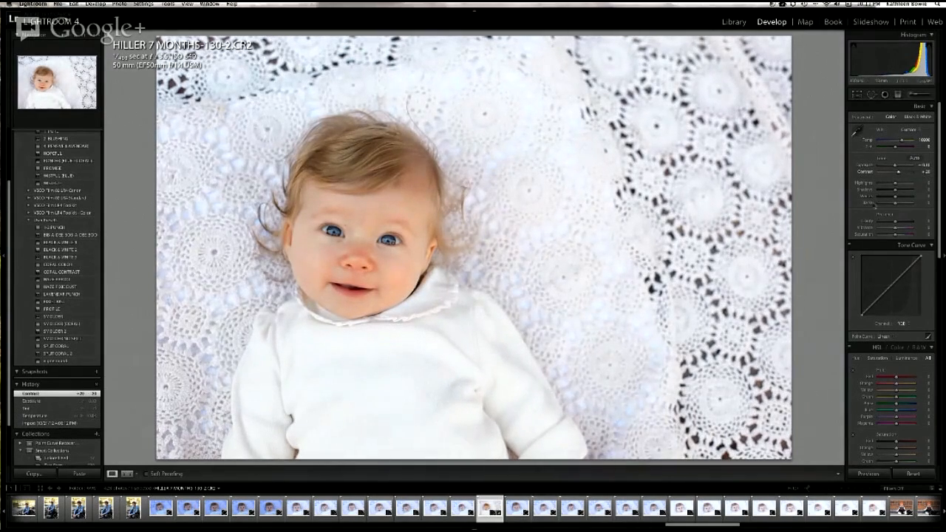
# Step: Apply the 1-2 PUNCH user preset to the baby photo and lower the exposure to about -0.45
pyautogui.click(71, 229)
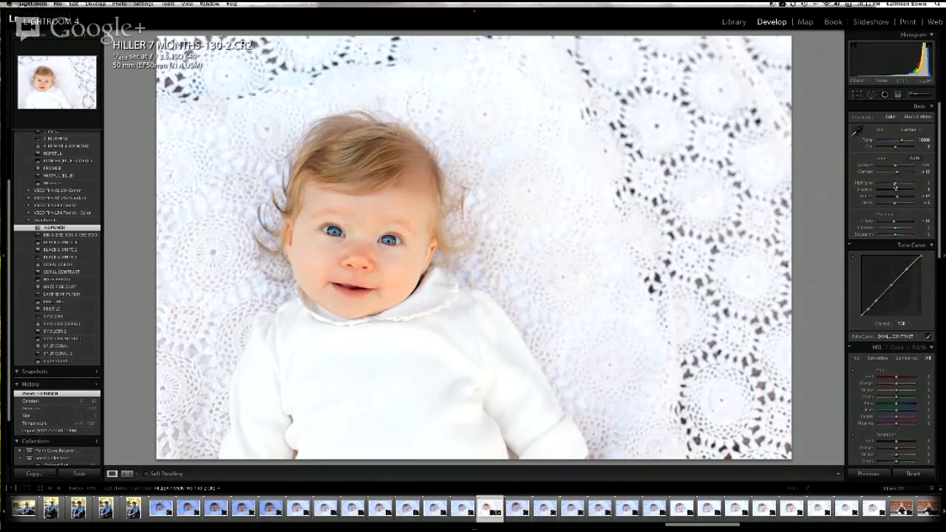
pyautogui.moveTo(896, 165); pyautogui.dragTo(894, 167)
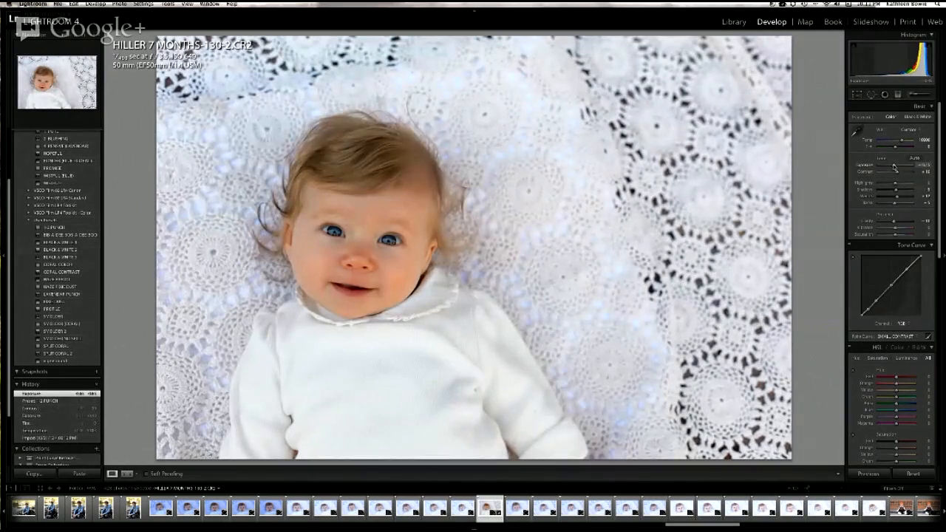
pyautogui.moveTo(895, 168); pyautogui.dragTo(897, 165)
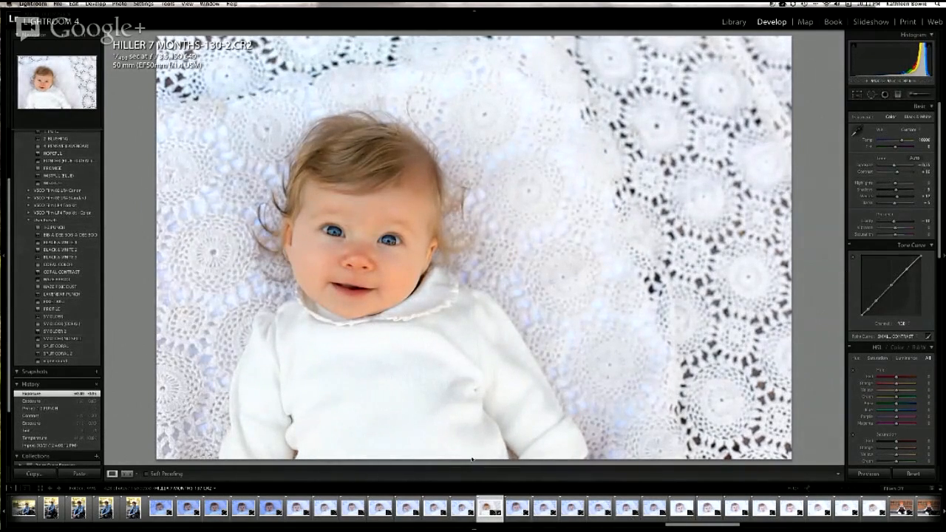
pyautogui.moveTo(894, 165); pyautogui.dragTo(894, 167)
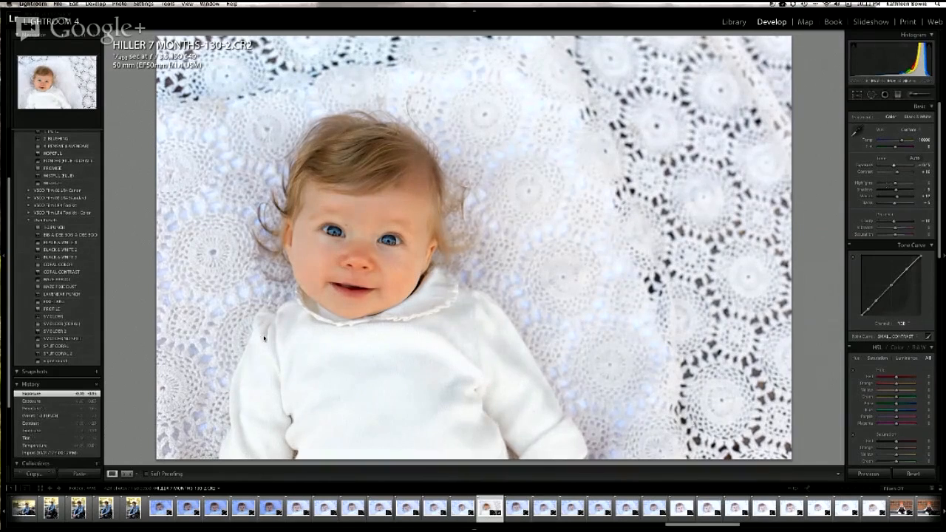
# Step: Try the HAZE PIXIE DUST and PIXIE DUST presets on the baby photo, and undo the PIXIE DUST preset
pyautogui.click(71, 287)
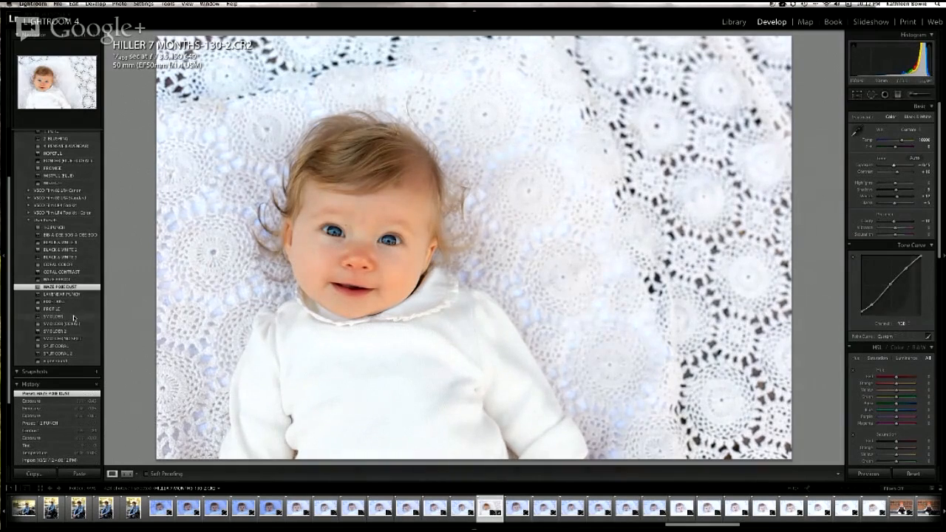
pyautogui.click(67, 302)
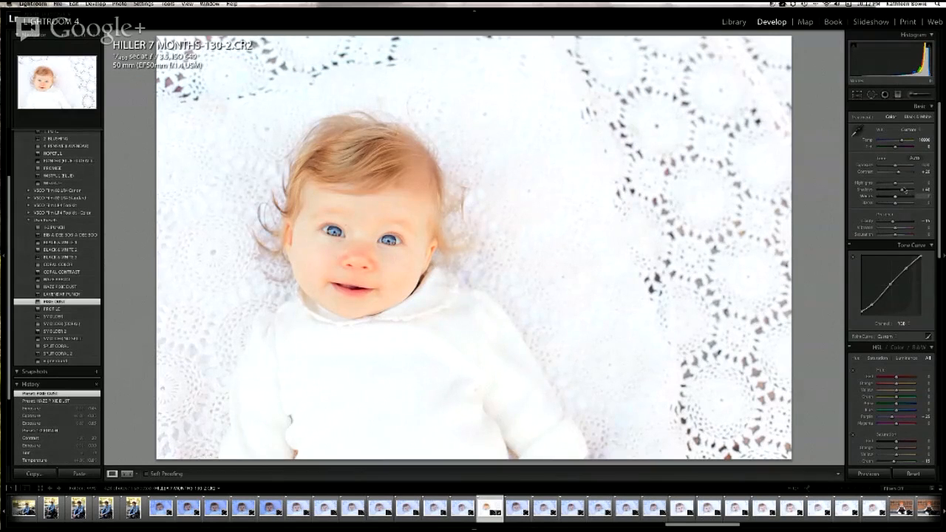
pyautogui.press('super+z')
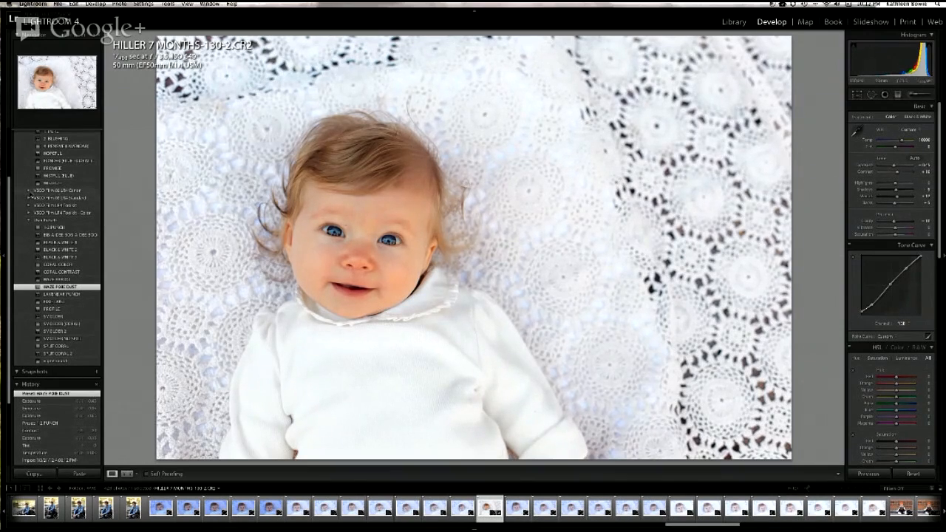
# Step: Try the C - Fuji Superia 800- preset from VSCO Film 02 LR4 Canon, and the BIB-A-DEE BOB-A-DEE BOO user preset
pyautogui.click(29, 191)
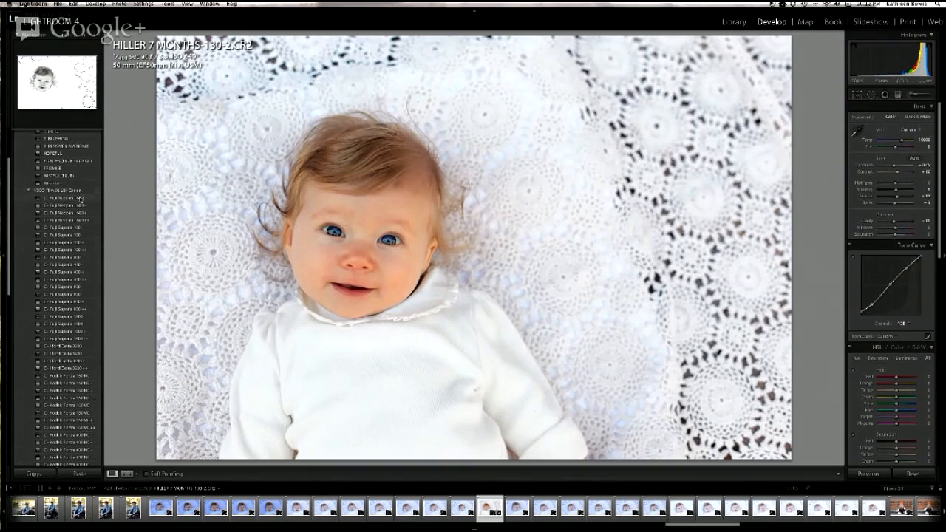
pyautogui.click(74, 294)
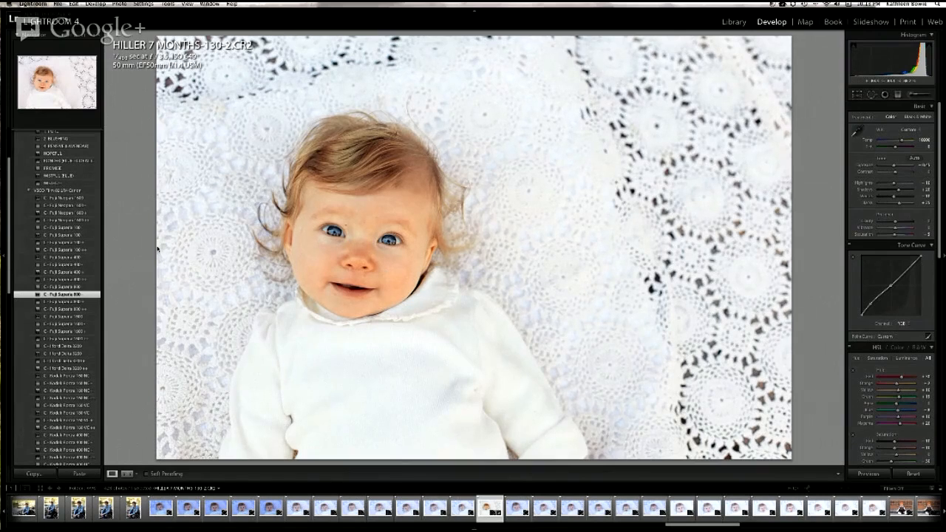
pyautogui.click(27, 191)
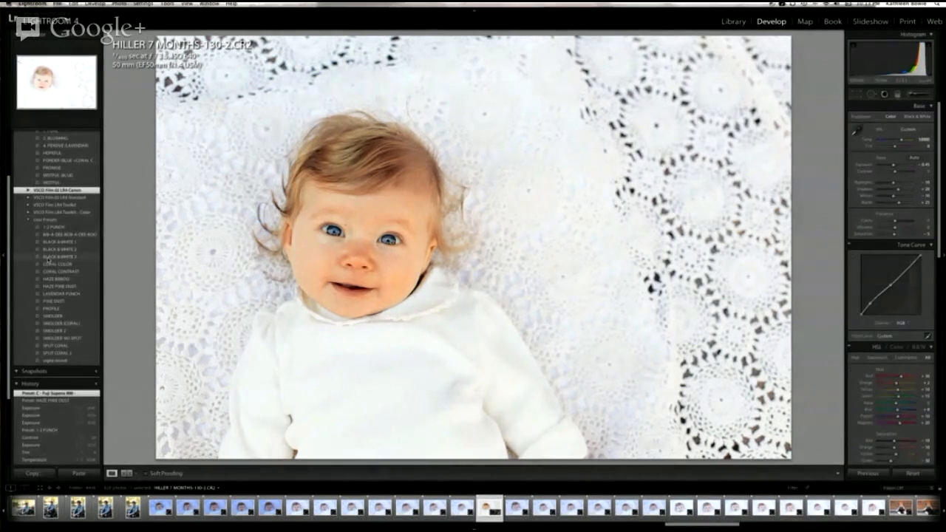
pyautogui.click(49, 235)
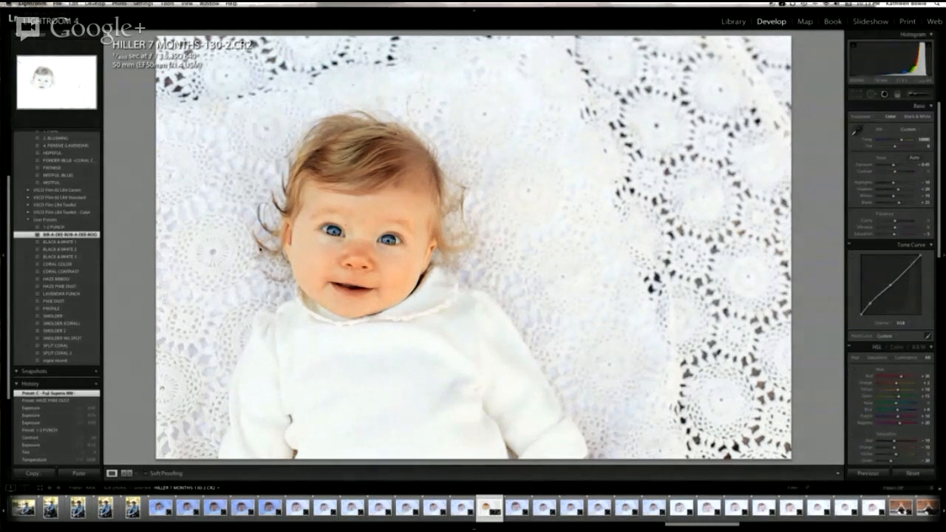
pyautogui.click(66, 234)
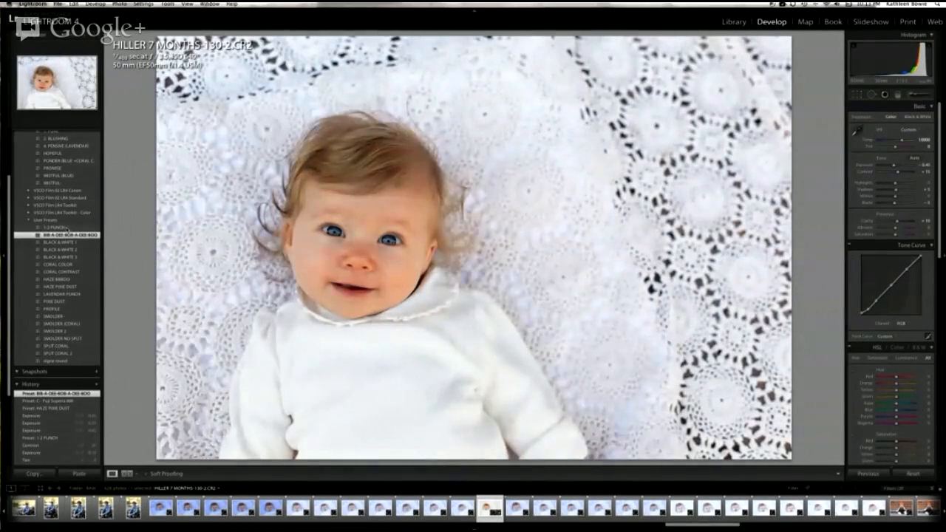
# Step: Reapply the 1-2 PUNCH preset to the baby photo, with exposure set to -0.25 and contrast to +20
pyautogui.click(67, 228)
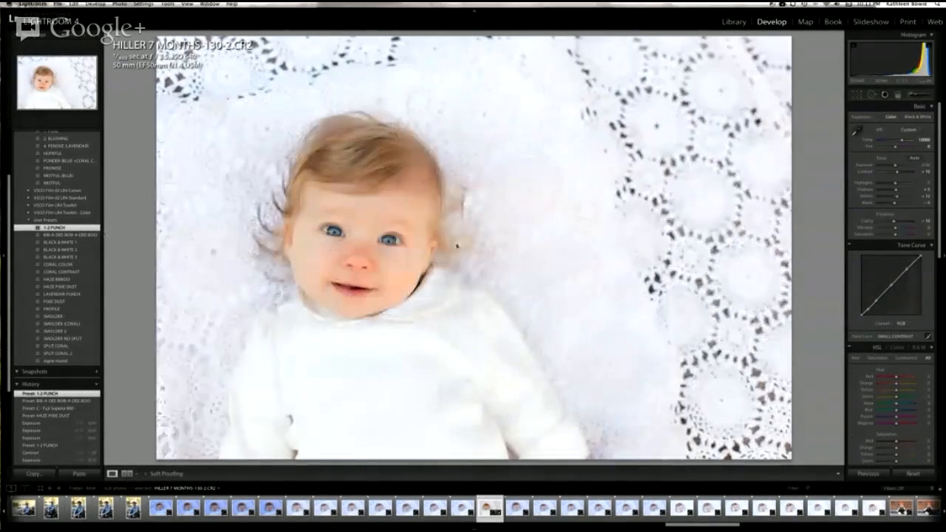
pyautogui.moveTo(896, 168); pyautogui.dragTo(895, 169)
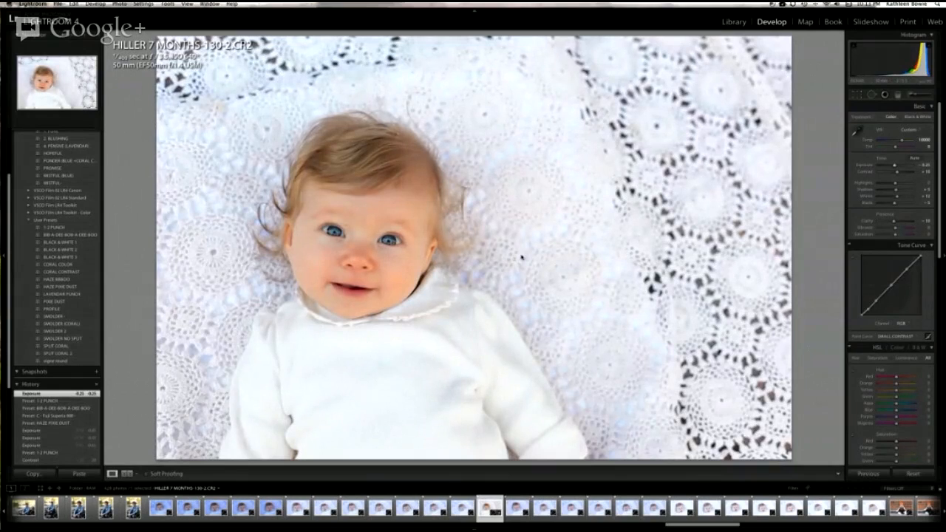
pyautogui.click(924, 172)
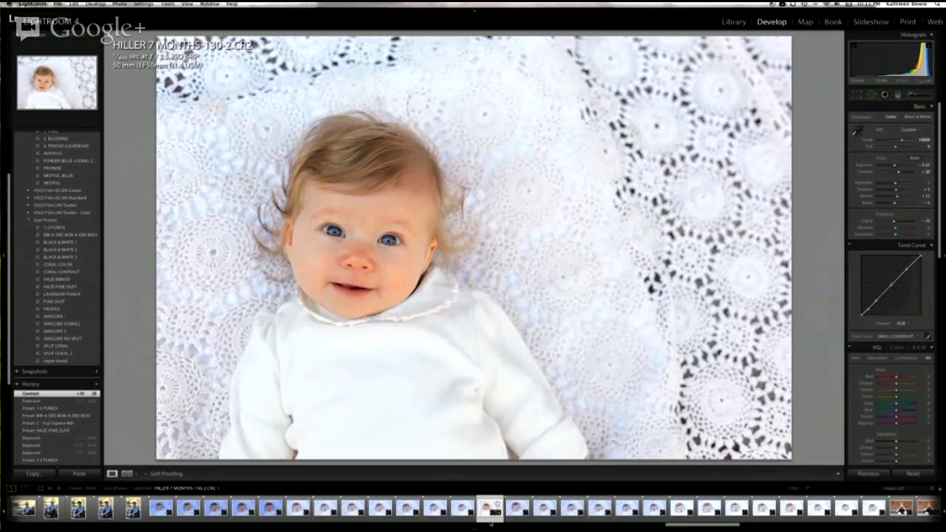
# Step: Synchronize the edited baby photo's develop settings to the next four photos in the filmstrip, leaving out Graduated Filters
pyautogui.keyDown('shift'); pyautogui.click(605, 521); pyautogui.keyUp('shift')
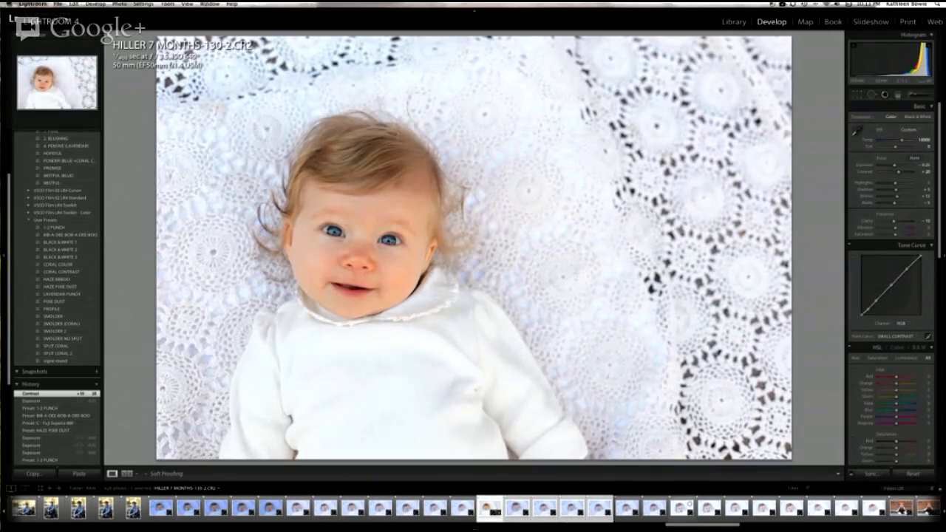
pyautogui.click(872, 473)
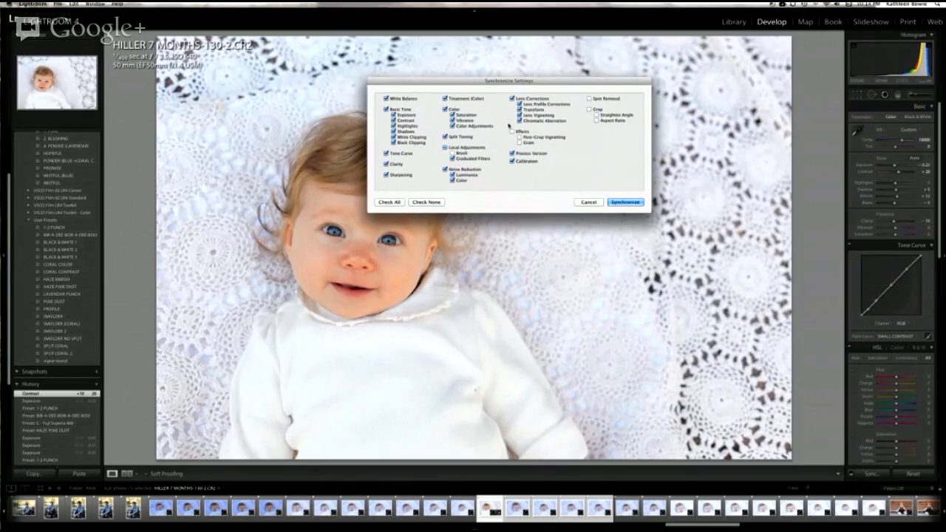
pyautogui.click(453, 158)
pyautogui.click(612, 204)
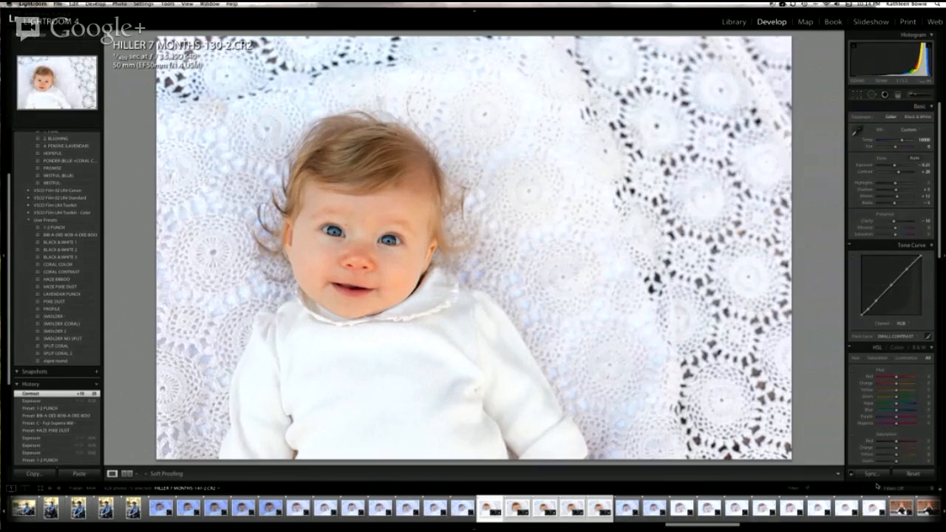
# Step: Turn on Auto Sync and raise the clarity to +67 for the five selected baby photos
pyautogui.click(852, 474)
pyautogui.moveTo(894, 221); pyautogui.dragTo(916, 224)
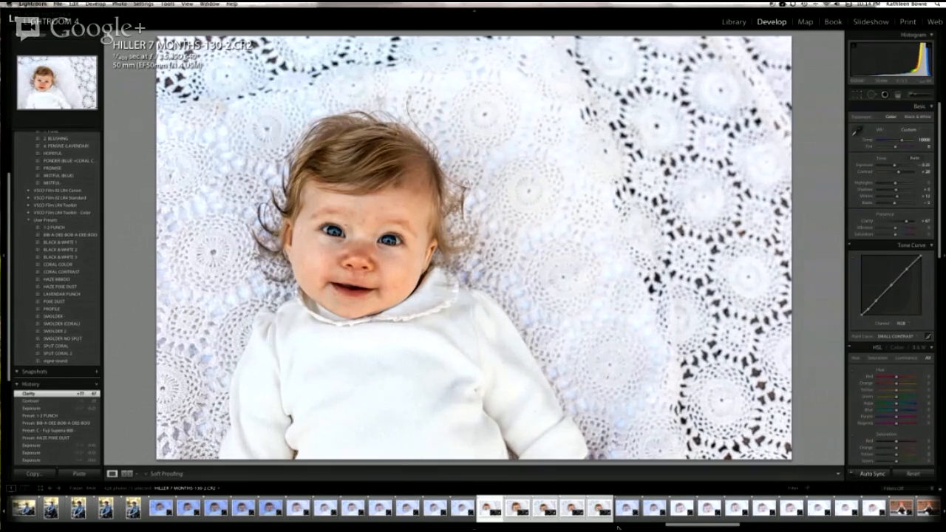
# Step: Reset the five selected baby photos' develop settings, turn off Auto Sync and return to the Library grid
pyautogui.click(921, 474)
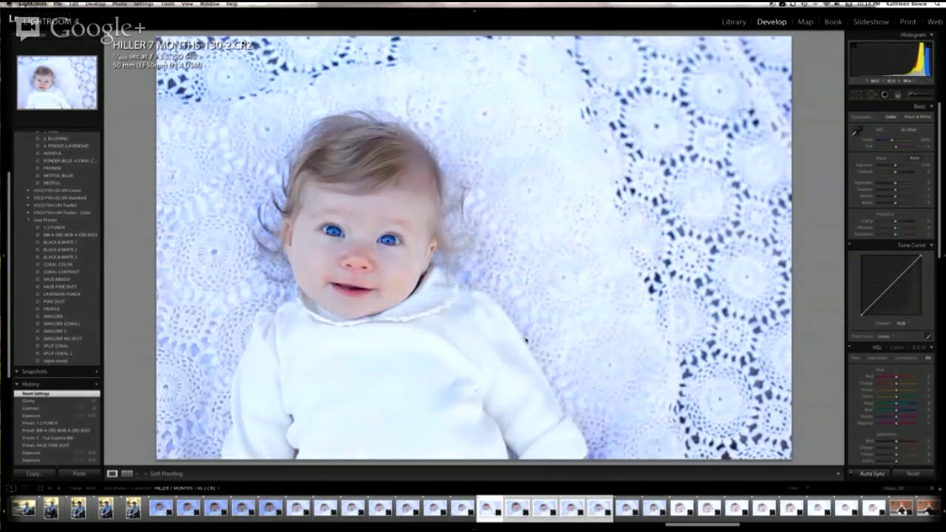
pyautogui.click(850, 474)
pyautogui.press('\\')
pyautogui.press('g')
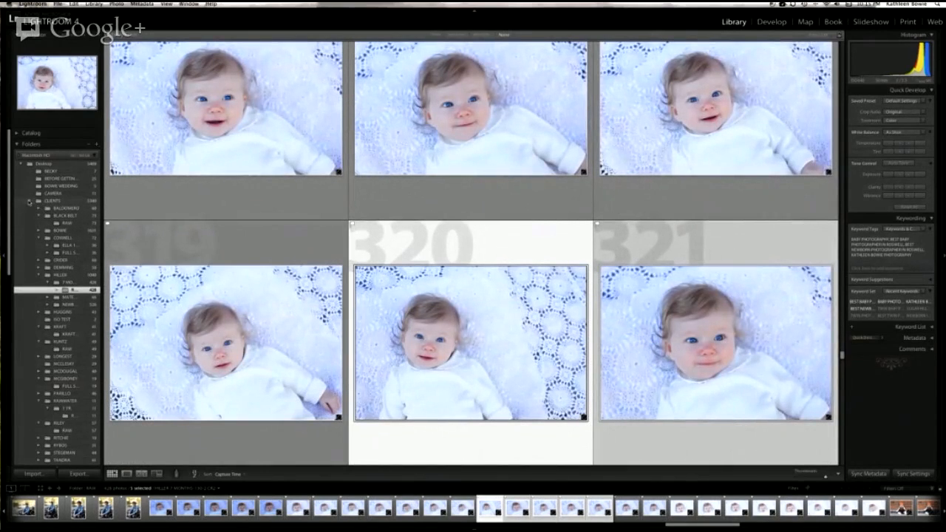
# Step: Collapse the CLIENTS folder, show the LIGHTROOM TUTORIAL folder and open its first photo, the mother lying with her baby, in Develop
pyautogui.click(29, 201)
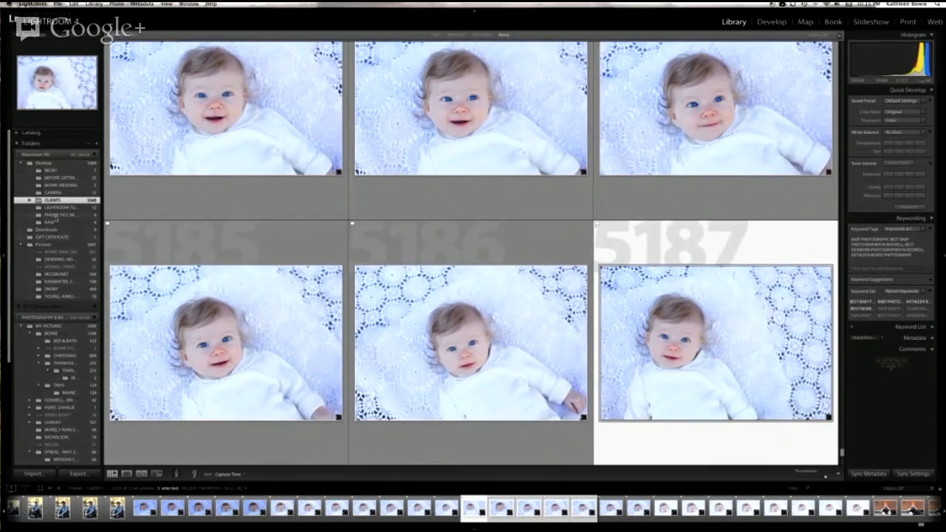
pyautogui.click(60, 208)
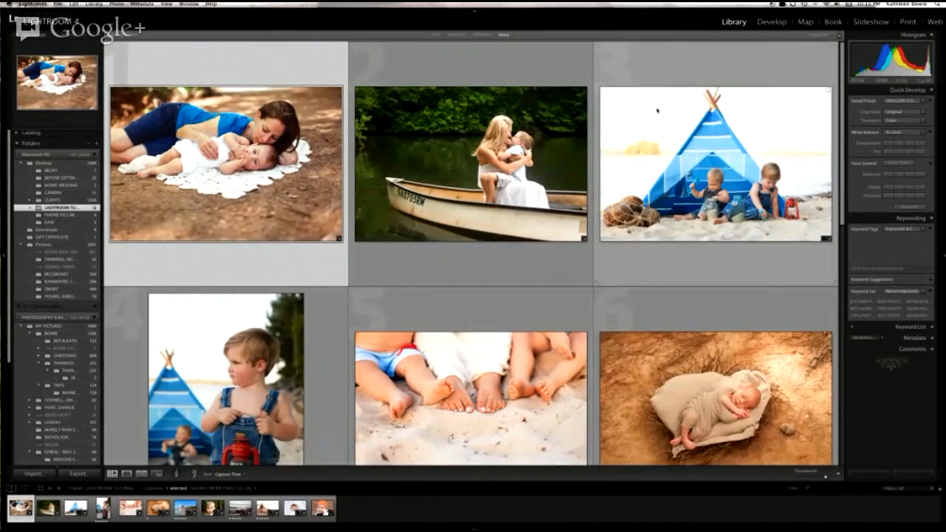
pyautogui.press('d')
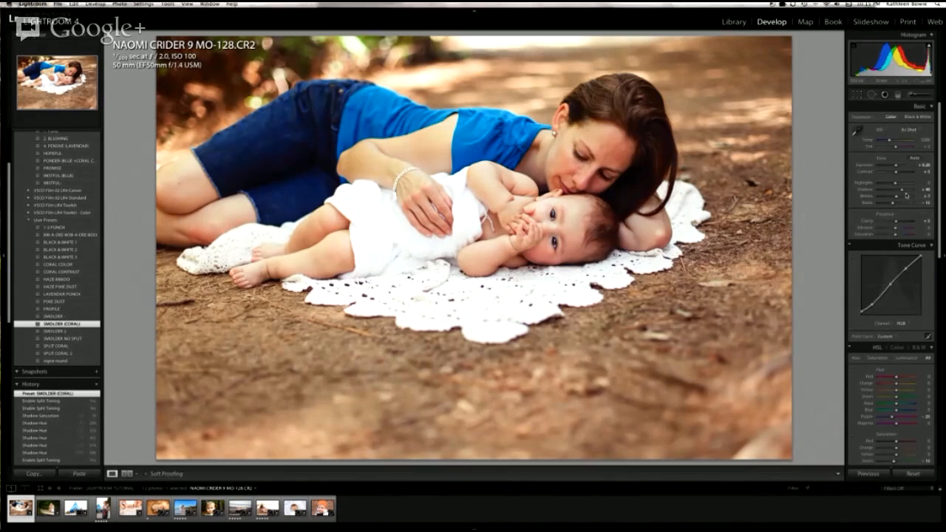
# Step: Examine the mother-and-baby photo's tone curve, HSL, split toning, detail and lens correction settings
pyautogui.scroll(-10, 906, 195)
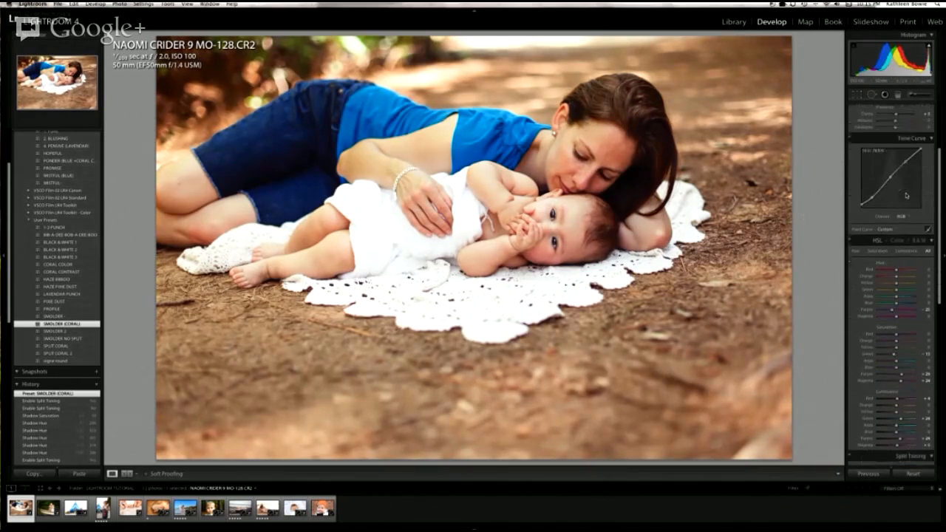
pyautogui.scroll(-5, 907, 195)
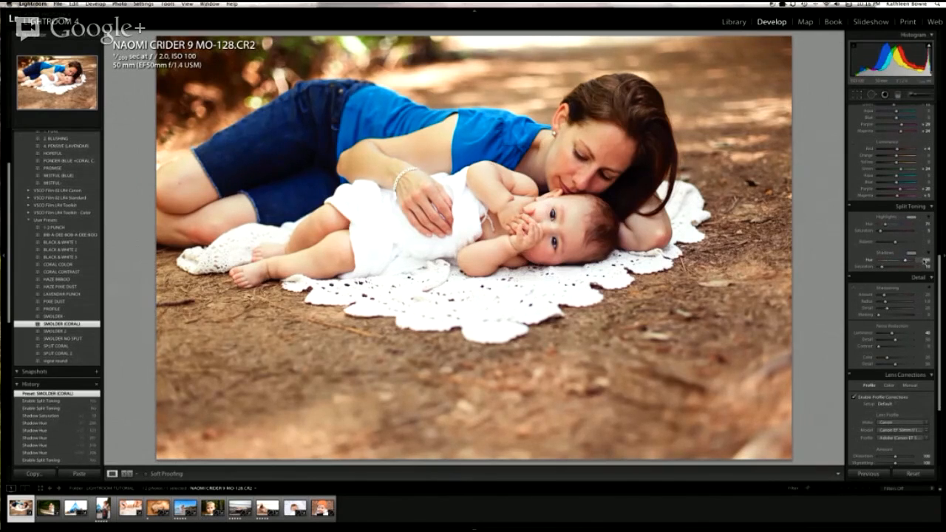
pyautogui.scroll(-2, 894, 259)
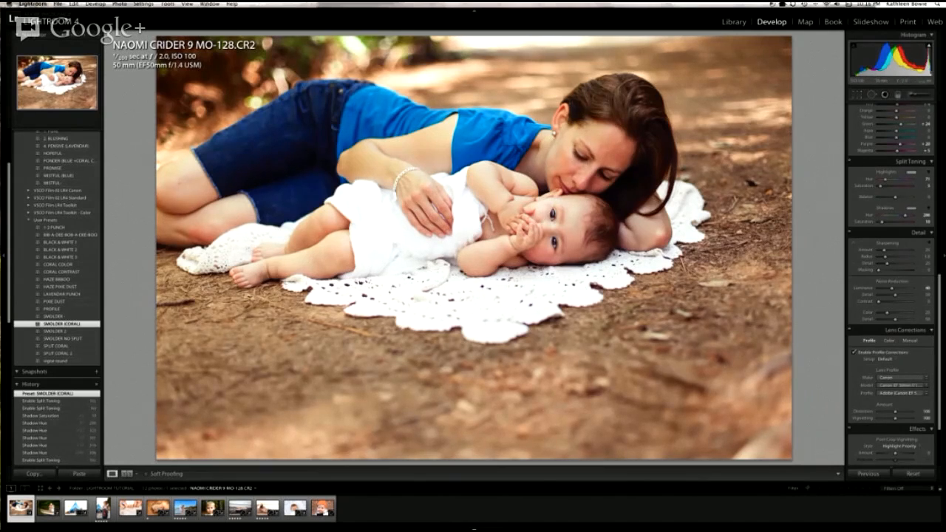
# Step: Switch to the beach photo of the newborn in a wooden bowl and reset its sharpening settings to their defaults
pyautogui.click(247, 521)
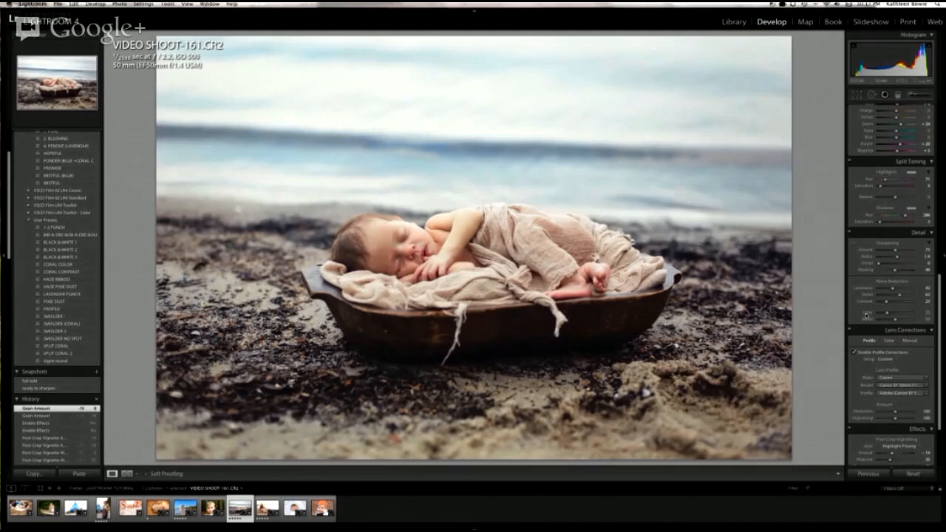
pyautogui.scroll(-2, 870, 313)
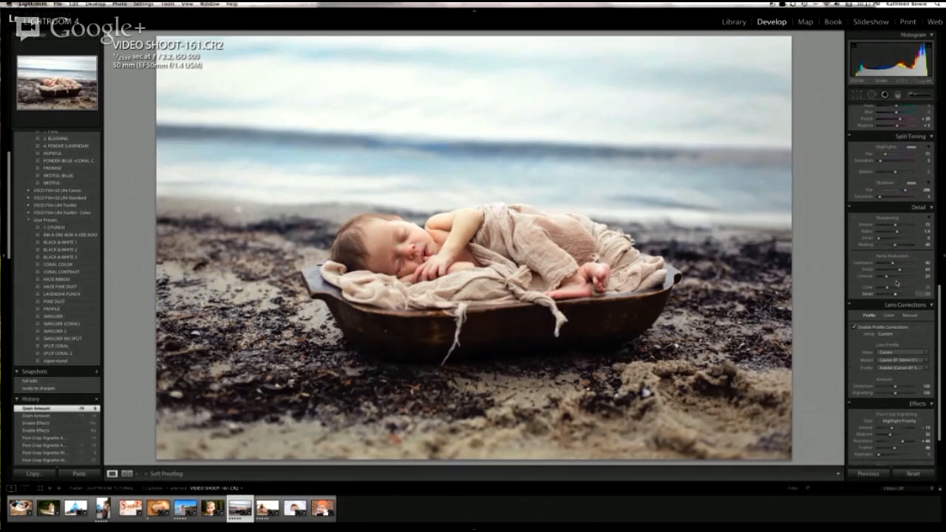
pyautogui.doubleClick(888, 219)
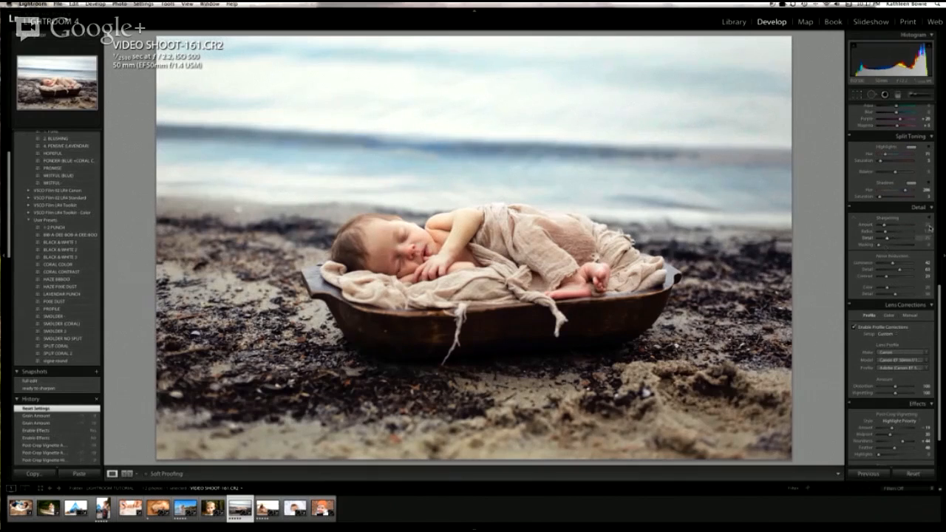
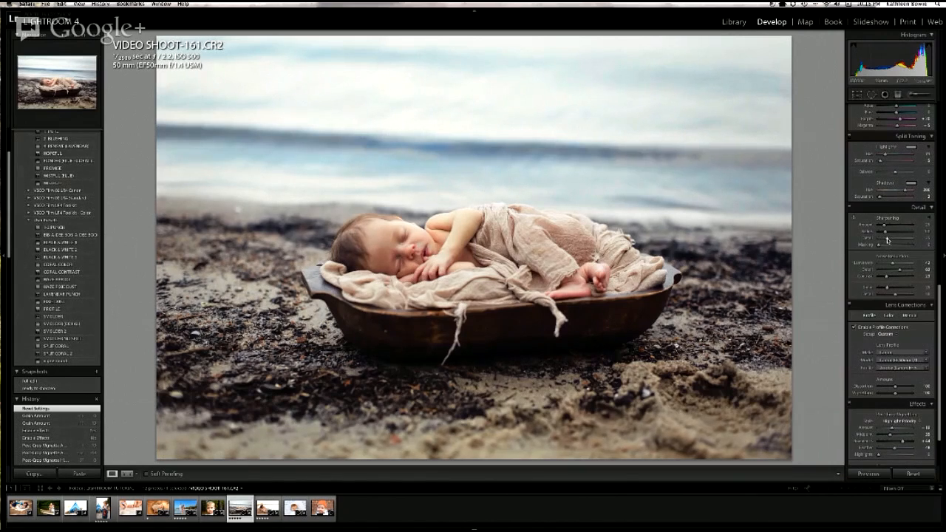
# Step: Try the sharpening Detail at 0 and at 100, comparing the baby's face at close-up and wider zoom
pyautogui.moveTo(887, 239); pyautogui.dragTo(874, 240)
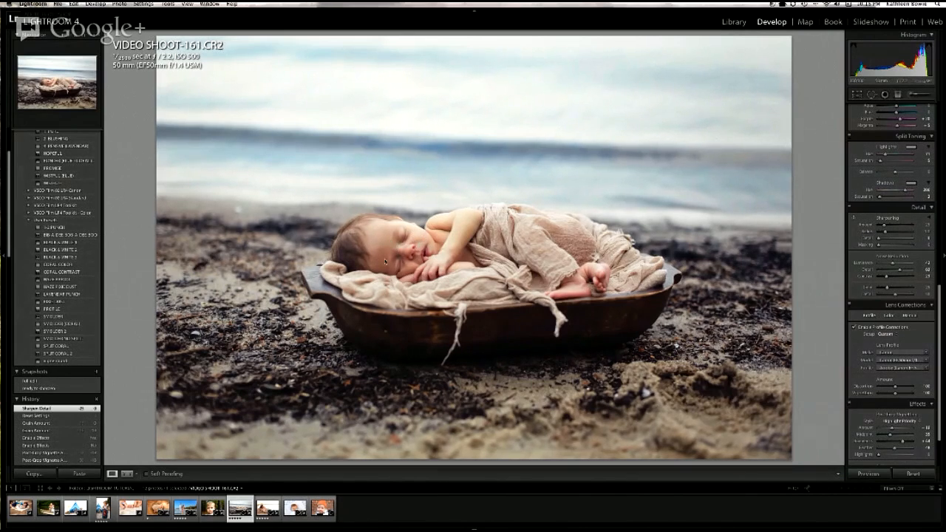
pyautogui.moveTo(879, 239); pyautogui.dragTo(945, 241)
pyautogui.click(49, 83)
pyautogui.moveTo(49, 83); pyautogui.dragTo(48, 80)
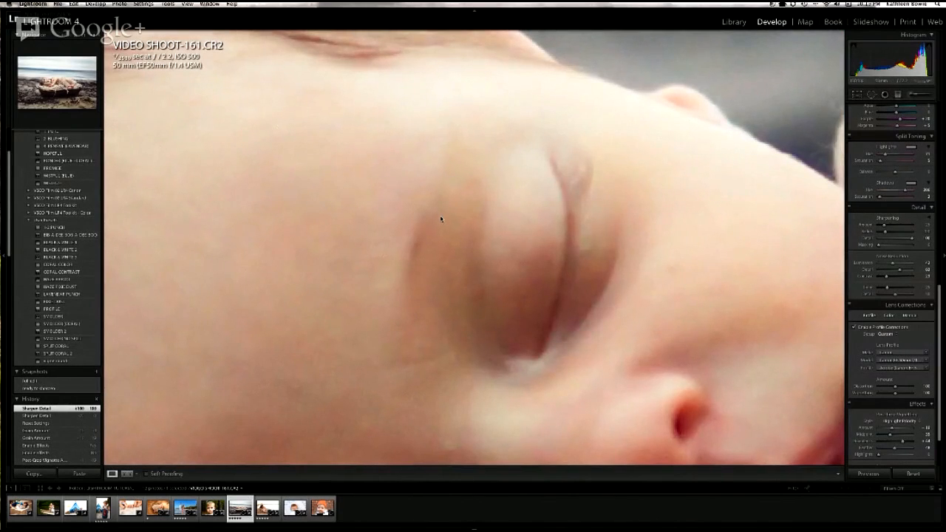
pyautogui.press('super+minus')
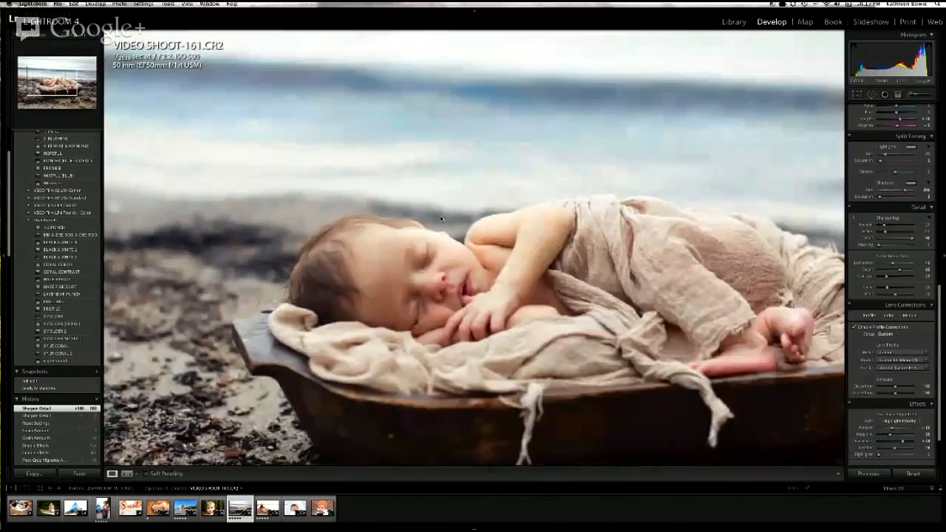
pyautogui.press('super+equal')
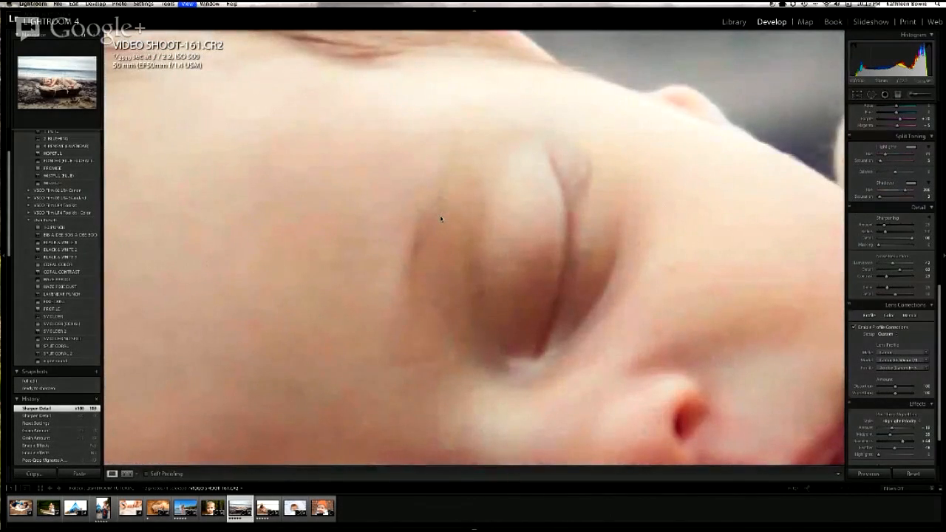
pyautogui.press('super+minus')
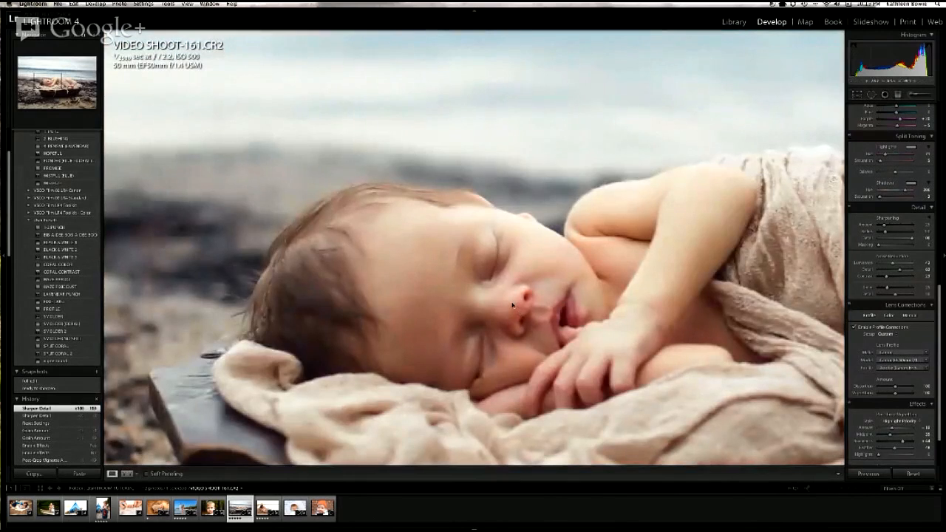
pyautogui.press('super+equal')
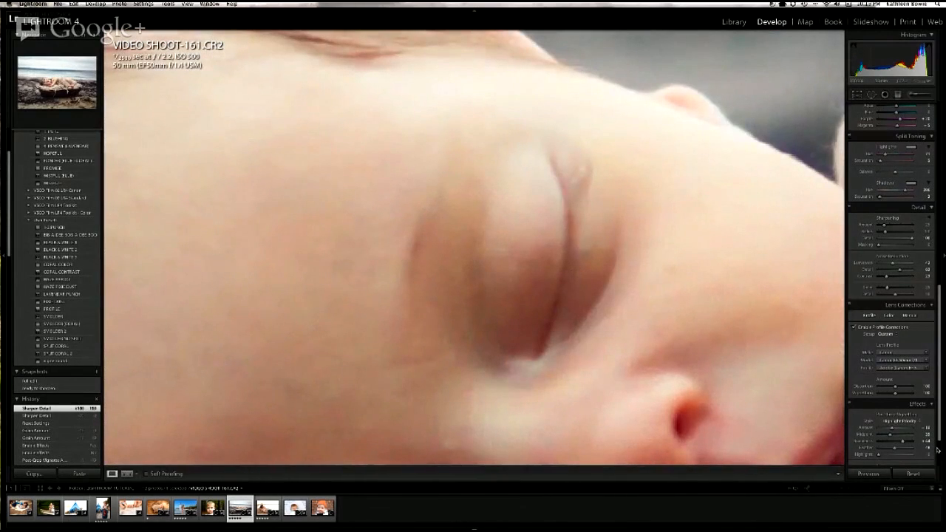
pyautogui.scroll(1, 908, 301)
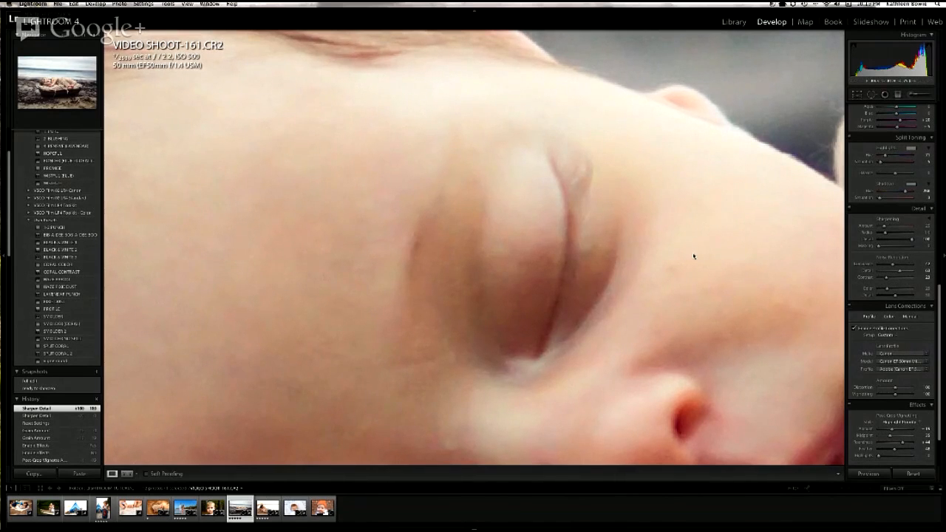
pyautogui.moveTo(730, 261); pyautogui.dragTo(498, 72)
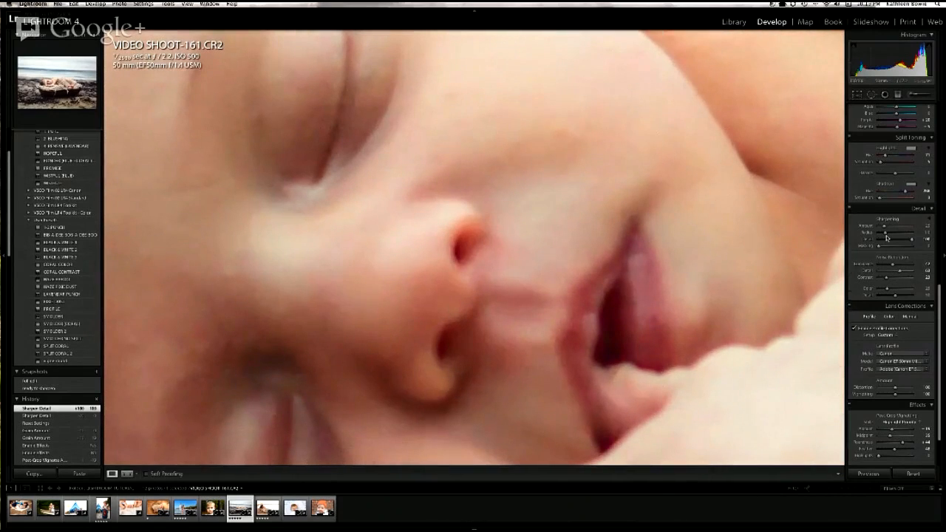
# Step: Set the sharpening Detail to 0, check the baby's cheek and arm up close, and return to the full photo
pyautogui.moveTo(909, 240); pyautogui.dragTo(868, 241)
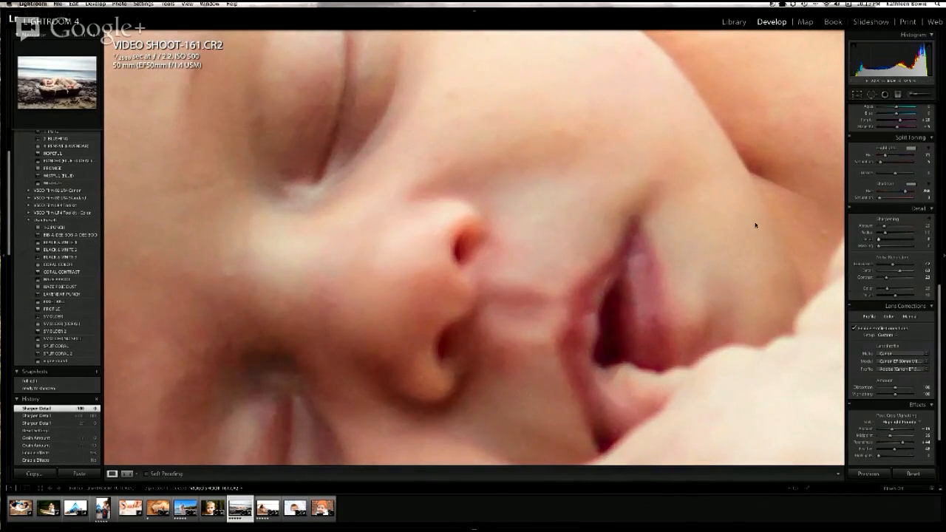
pyautogui.moveTo(756, 225); pyautogui.dragTo(553, 427)
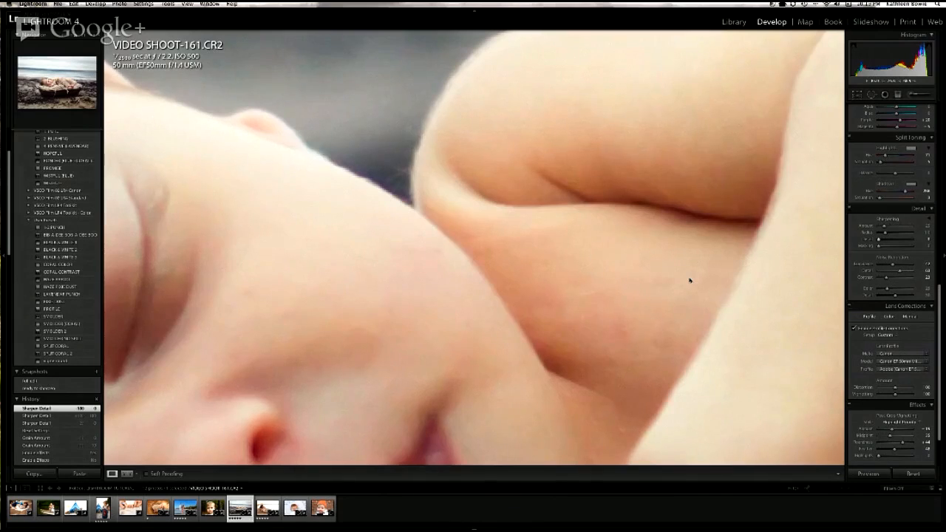
pyautogui.click(690, 280)
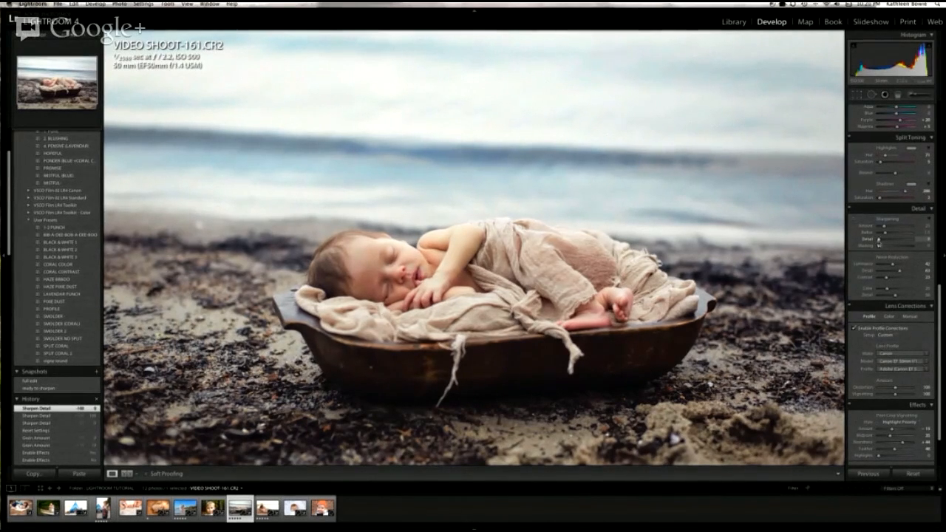
# Step: Swing the sharpening Detail up to 100 and back to 0, and set the Amount to 14
pyautogui.moveTo(879, 242); pyautogui.dragTo(922, 245)
pyautogui.moveTo(914, 240); pyautogui.dragTo(874, 239)
pyautogui.moveTo(880, 248)
pyautogui.mouseDown()
pyautogui.moveTo(895, 249)
pyautogui.moveTo(877, 249)
pyautogui.mouseUp()
pyautogui.moveTo(913, 227); pyautogui.dragTo(883, 229)
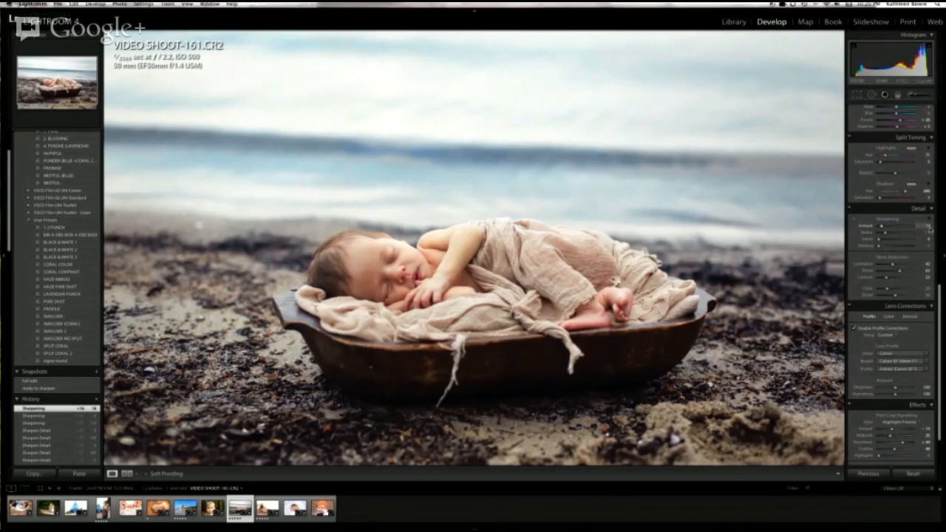
# Step: Set the sharpening Masking to 51 while previewing the black-and-white edge mask
pyautogui.press('alt')
pyautogui.moveTo(879, 248); pyautogui.dragTo(884, 247)
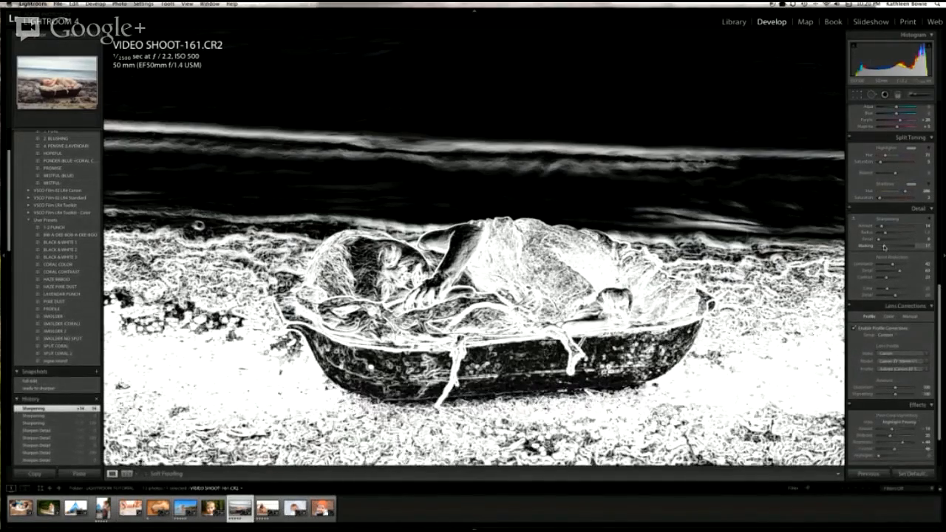
pyautogui.moveTo(885, 247); pyautogui.dragTo(896, 249)
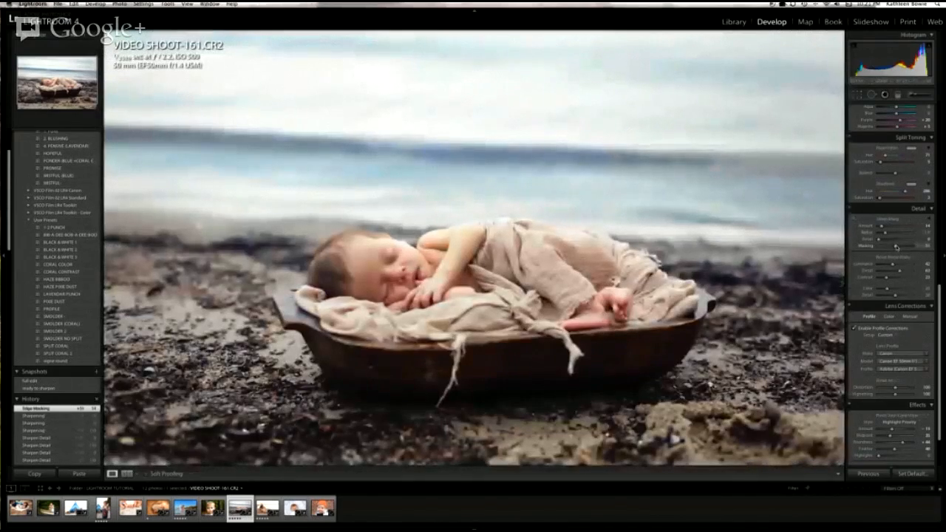
pyautogui.keyDown('alt'); pyautogui.click(896, 246); pyautogui.keyUp('alt')
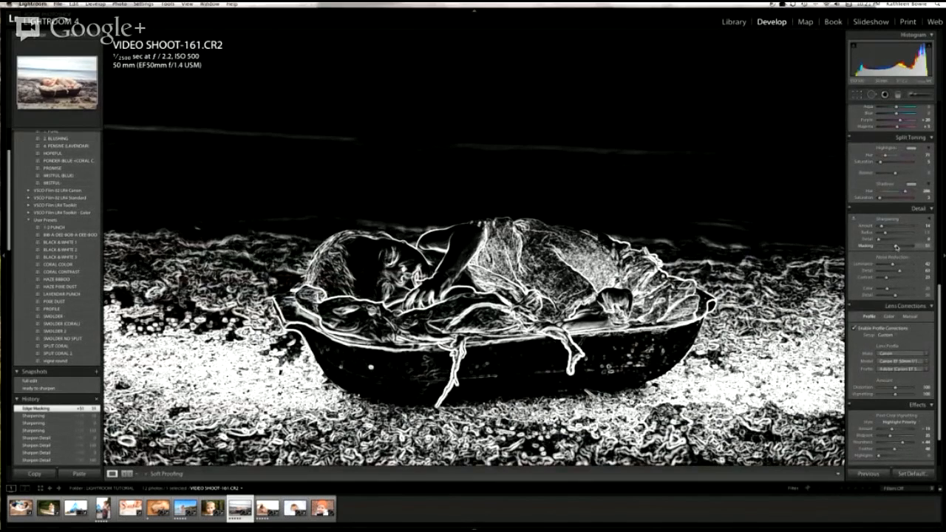
# Step: Preview the sharpening Detail in grayscale and set the Radius to 2.6 using the same preview
pyautogui.press('alt')
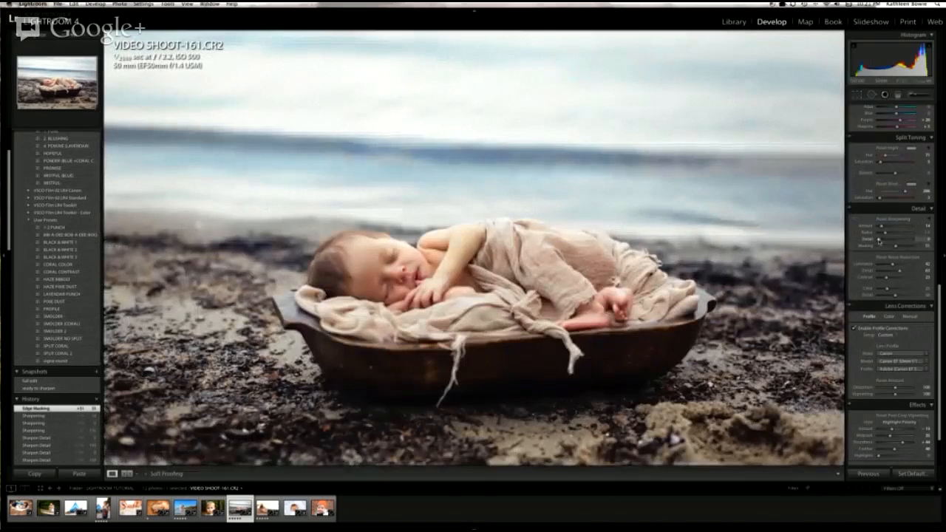
pyautogui.moveTo(880, 239)
pyautogui.mouseDown()
pyautogui.moveTo(899, 242)
pyautogui.moveTo(873, 242)
pyautogui.mouseUp()
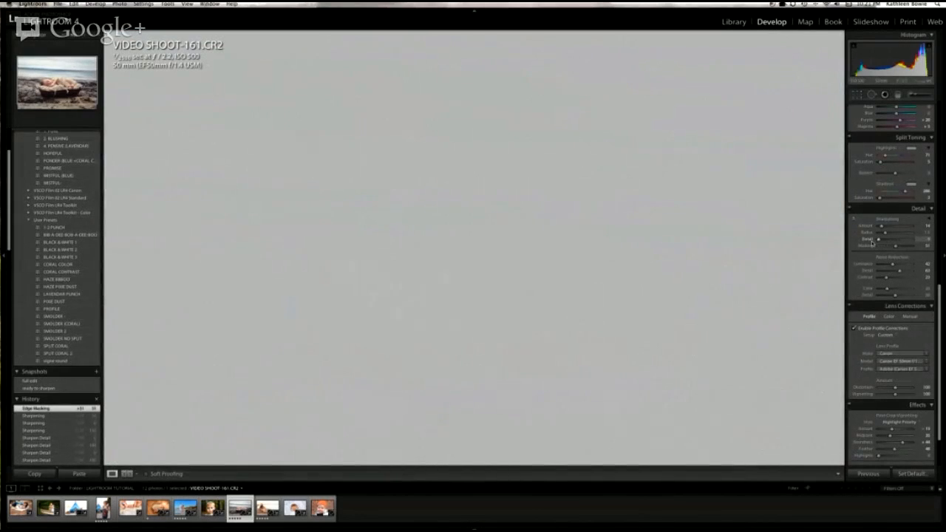
pyautogui.press('alt')
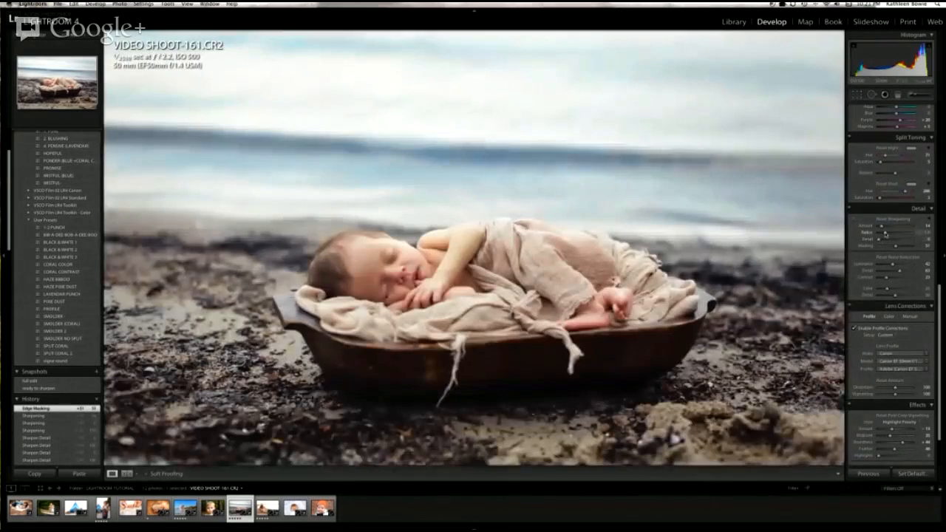
pyautogui.keyDown('alt'); pyautogui.click(885, 234); pyautogui.keyUp('alt')
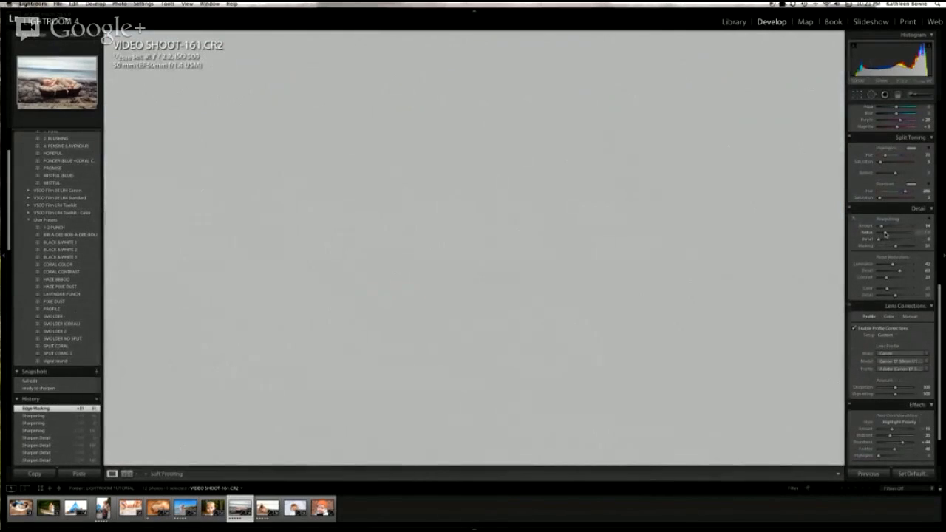
pyautogui.moveTo(886, 233); pyautogui.dragTo(896, 235)
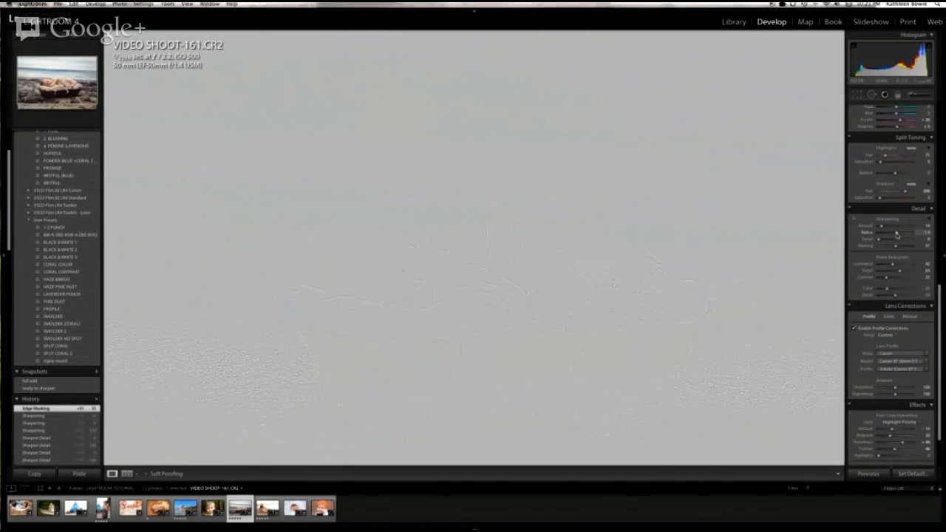
pyautogui.moveTo(897, 233); pyautogui.dragTo(904, 234)
pyautogui.moveTo(904, 233); pyautogui.dragTo(910, 235)
pyautogui.moveTo(910, 235); pyautogui.dragTo(907, 235)
pyautogui.moveTo(908, 234); pyautogui.dragTo(907, 236)
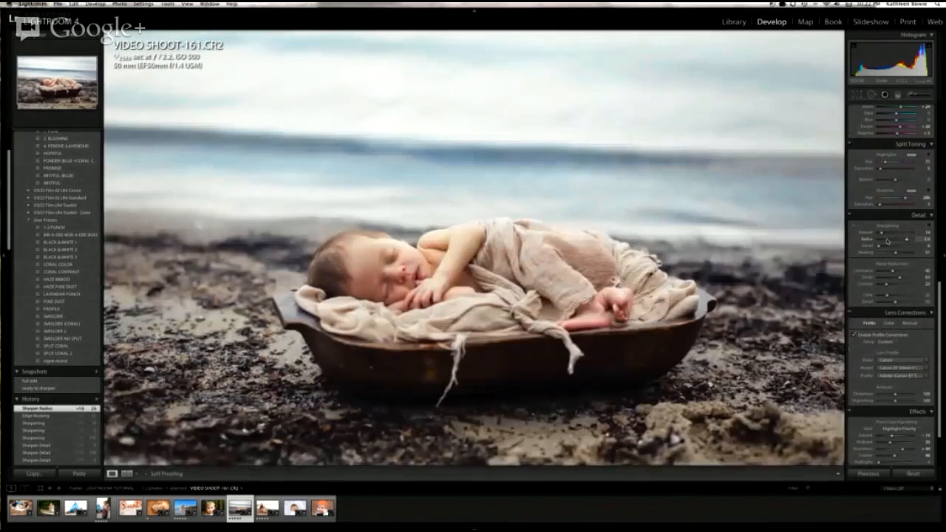
# Step: Raise the sharpening Amount with the grayscale preview and inspect the baby's face up close
pyautogui.press('alt')
pyautogui.moveTo(888, 234); pyautogui.dragTo(891, 235)
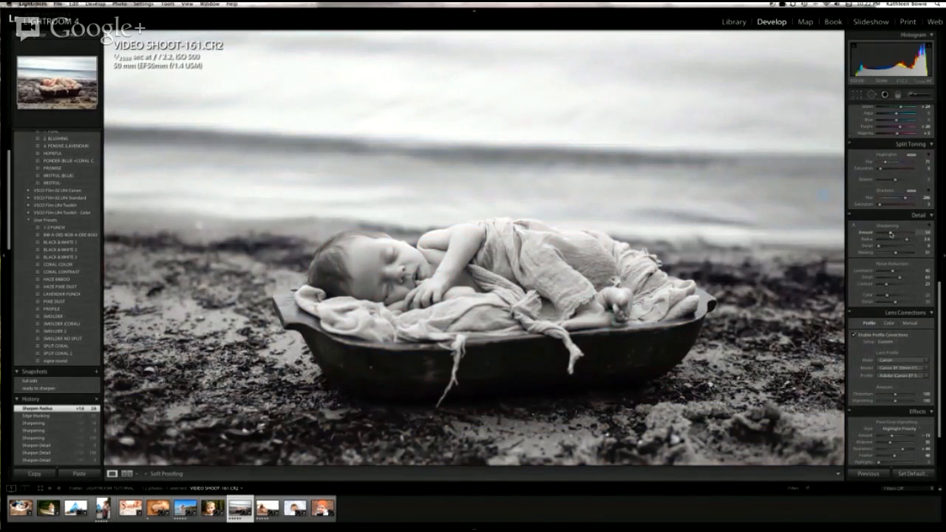
pyautogui.moveTo(890, 234); pyautogui.dragTo(892, 236)
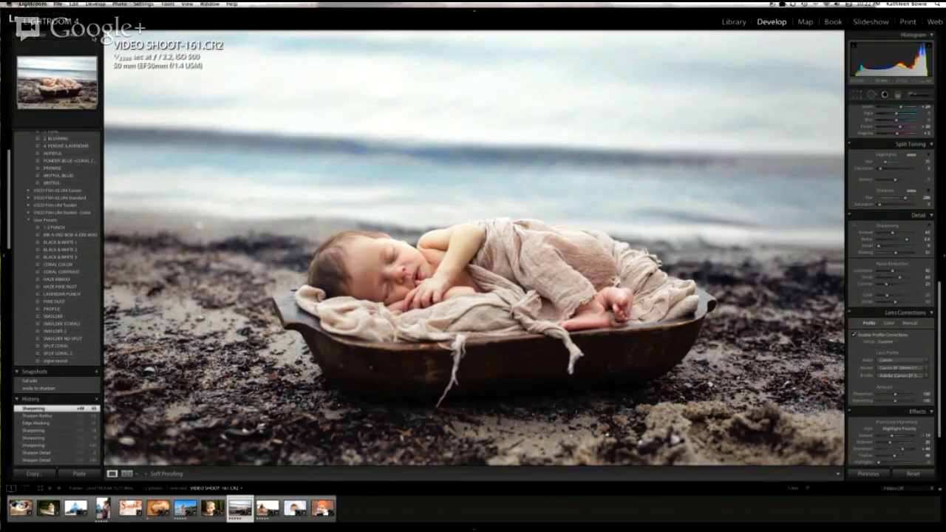
pyautogui.click(94, 38)
pyautogui.moveTo(302, 324); pyautogui.dragTo(705, 252)
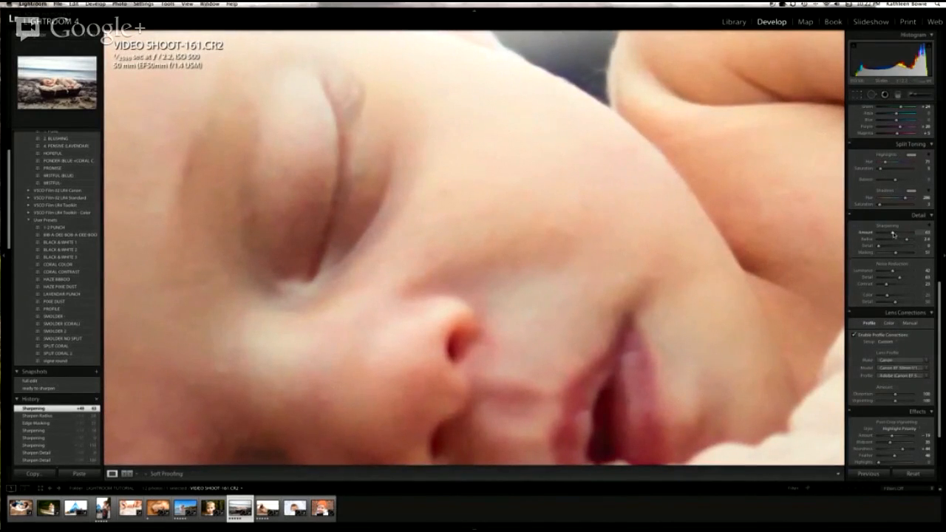
# Step: Try sharpening the face with Masking at 12 and Amount at 150, then lower the Amount
pyautogui.moveTo(896, 253); pyautogui.dragTo(921, 233)
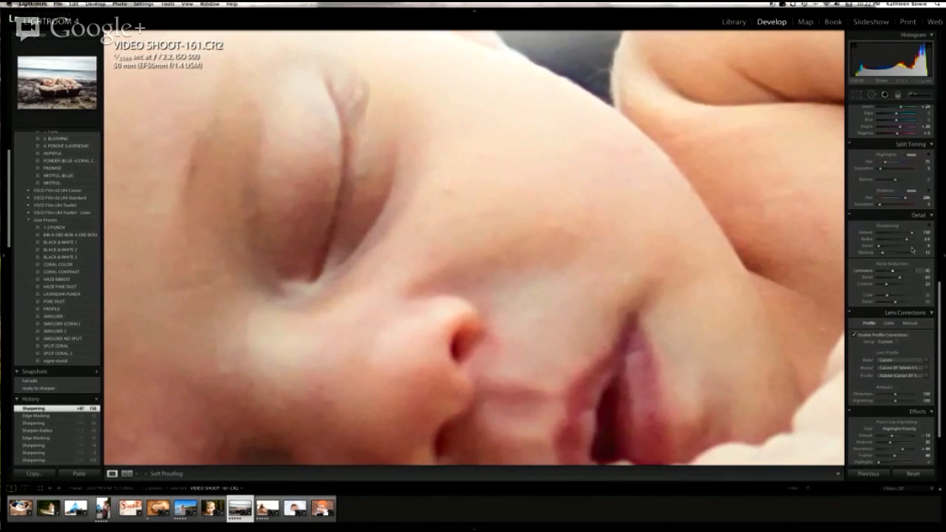
pyautogui.moveTo(911, 235)
pyautogui.mouseDown()
pyautogui.moveTo(872, 238)
pyautogui.moveTo(914, 235)
pyautogui.mouseUp()
pyautogui.moveTo(908, 233); pyautogui.dragTo(897, 233)
# Step: Set the sharpening Masking to 83 and the Amount to 77, using the preview of the sharpened areas
pyautogui.press('alt')
pyautogui.moveTo(890, 254); pyautogui.dragTo(902, 235)
pyautogui.keyDown('alt'); pyautogui.click(899, 233); pyautogui.keyUp('alt')
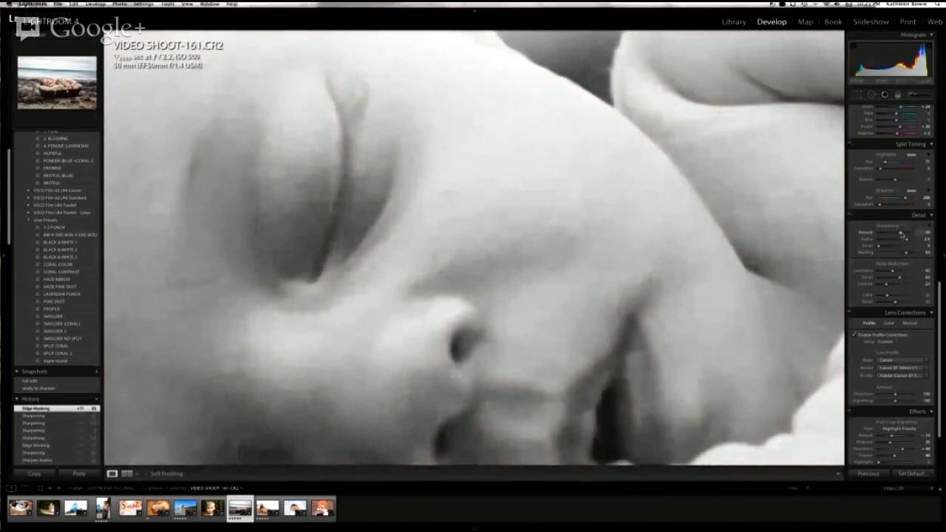
pyautogui.moveTo(902, 235)
pyautogui.mouseDown()
pyautogui.moveTo(942, 237)
pyautogui.moveTo(897, 235)
pyautogui.mouseUp()
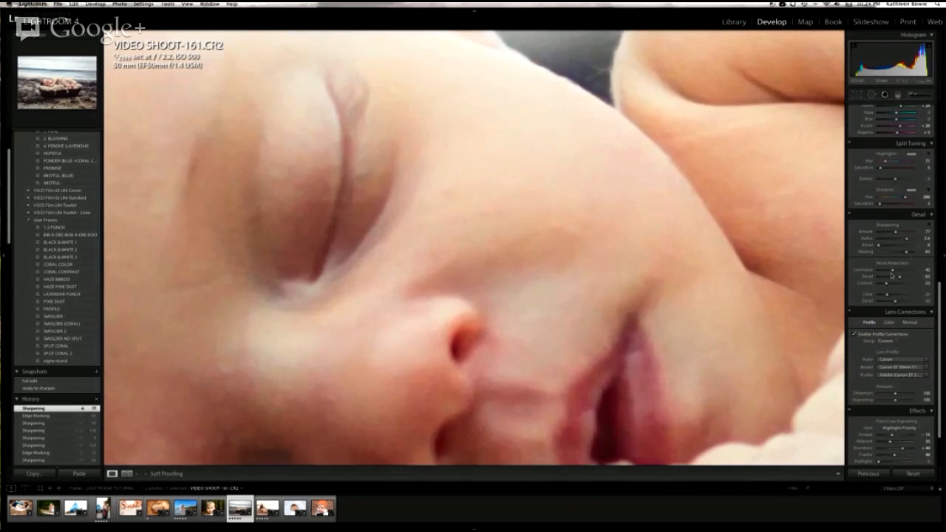
# Step: Reset the luminance noise reduction to 0 and examine the grain on the baby's face and shoulder
pyautogui.doubleClick(893, 273)
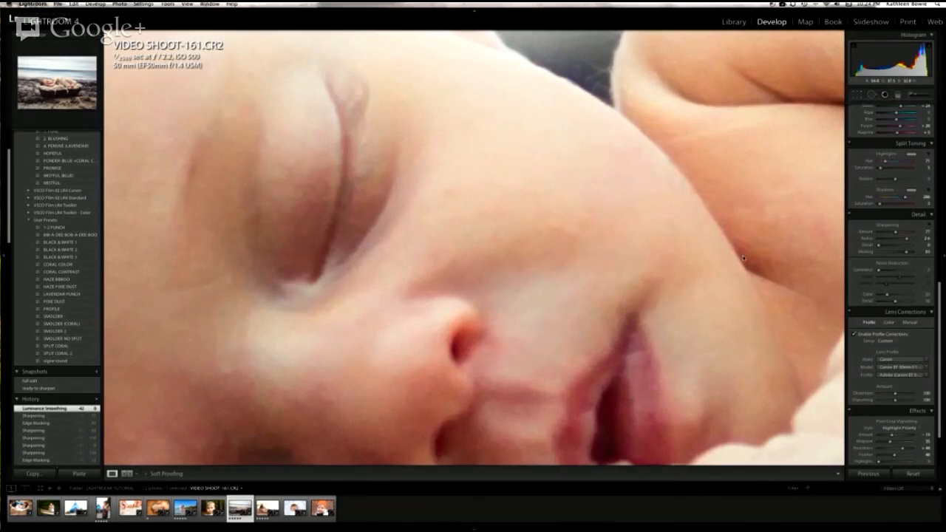
pyautogui.scroll(3, 744, 258)
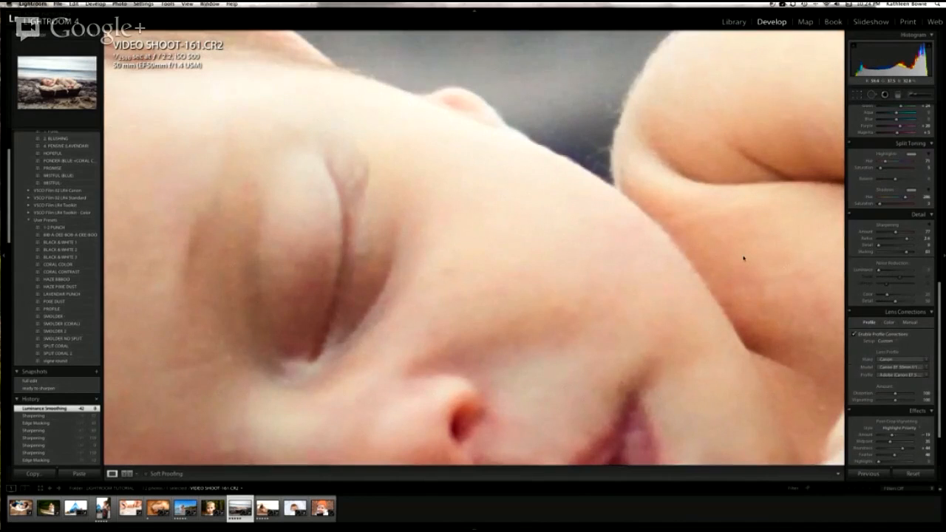
pyautogui.scroll(3, 744, 258)
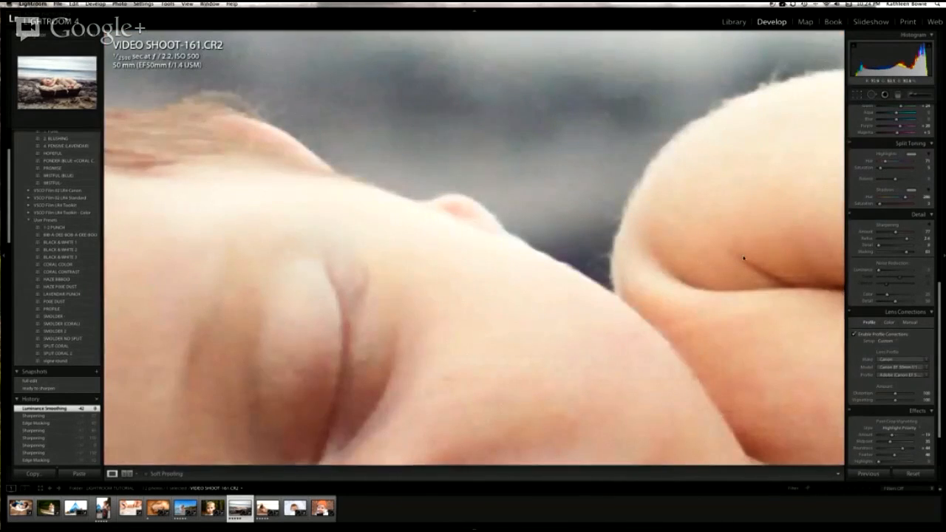
pyautogui.scroll(-6, 744, 258)
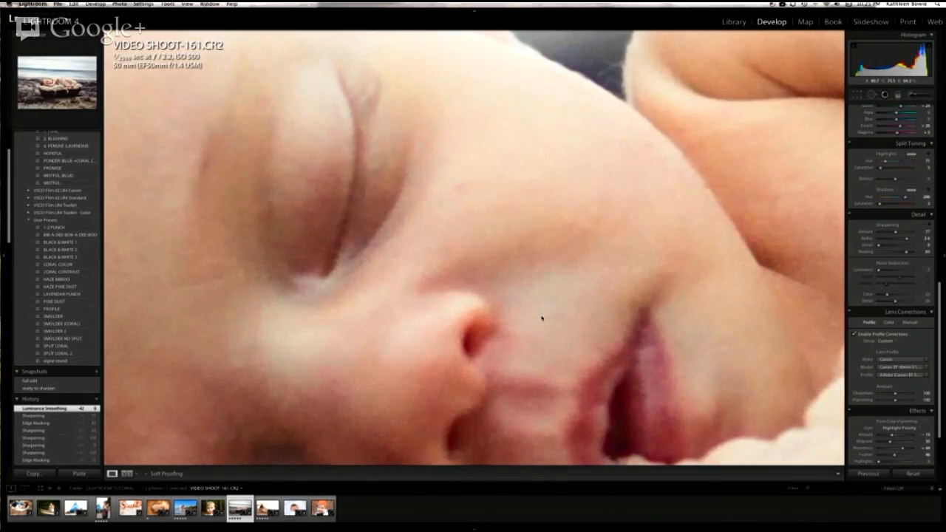
pyautogui.moveTo(552, 307); pyautogui.dragTo(623, 96)
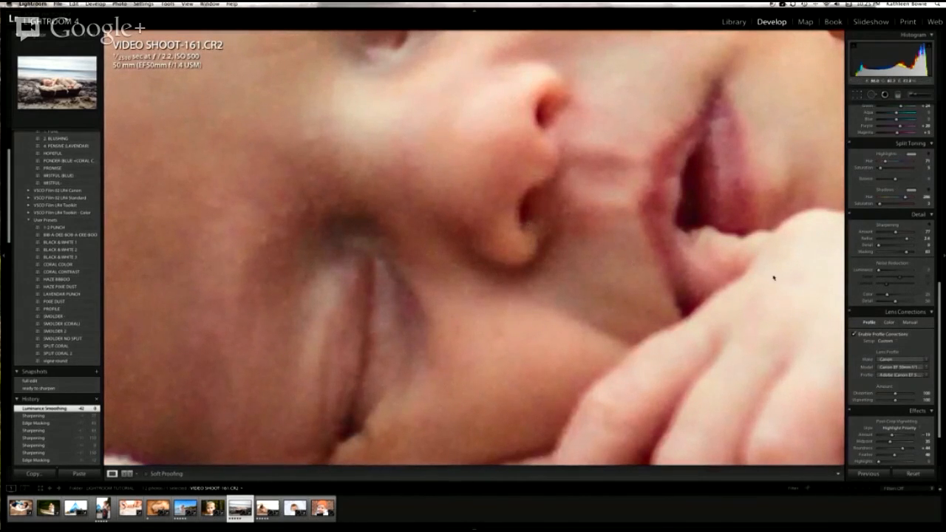
# Step: Set the luminance noise reduction to 36 and its Detail to 75
pyautogui.moveTo(880, 271); pyautogui.dragTo(893, 273)
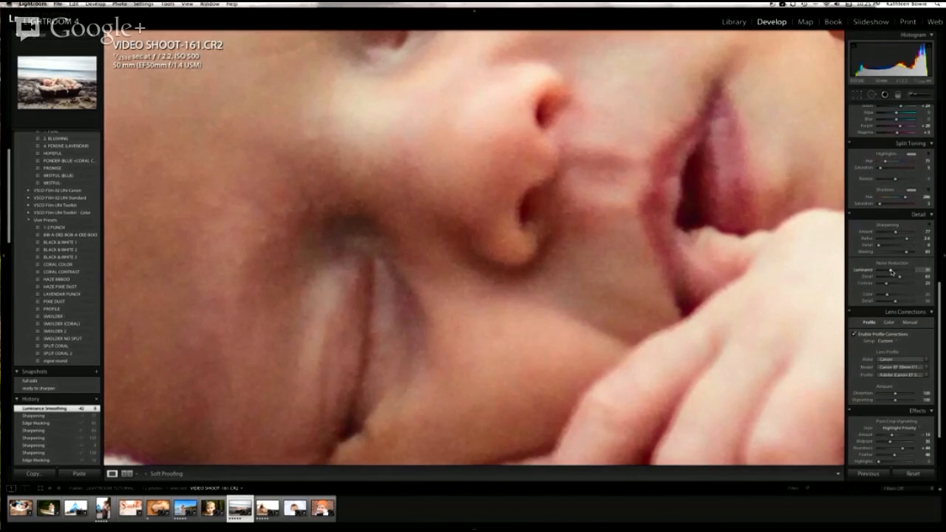
pyautogui.moveTo(891, 272); pyautogui.dragTo(892, 273)
pyautogui.moveTo(899, 277); pyautogui.dragTo(913, 279)
pyautogui.click(910, 278)
pyautogui.click(904, 278)
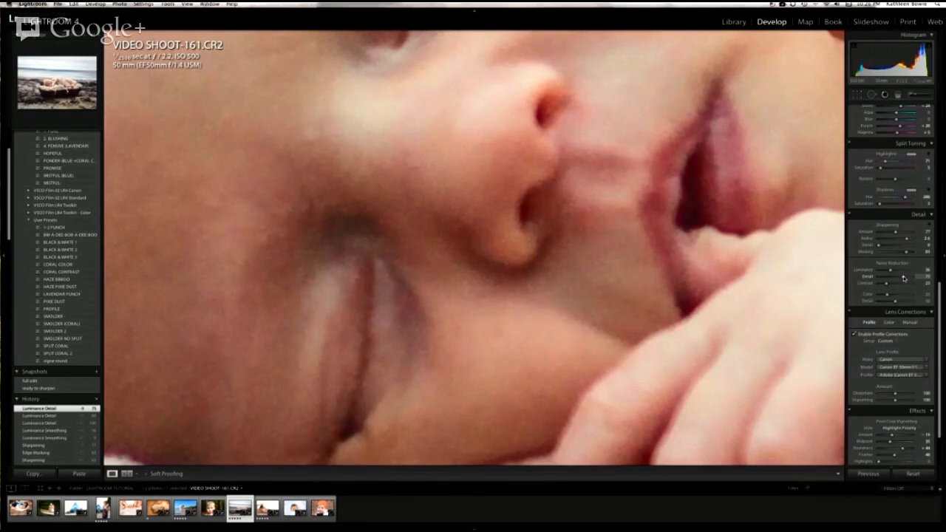
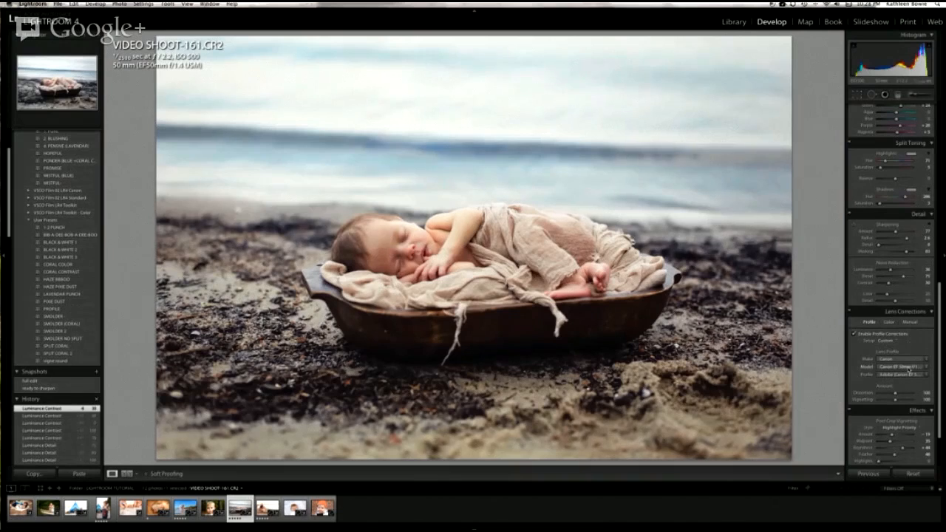
# Step: Compare the beach newborn photo with and without lens profile corrections, leaving the corrections enabled
pyautogui.click(855, 335)
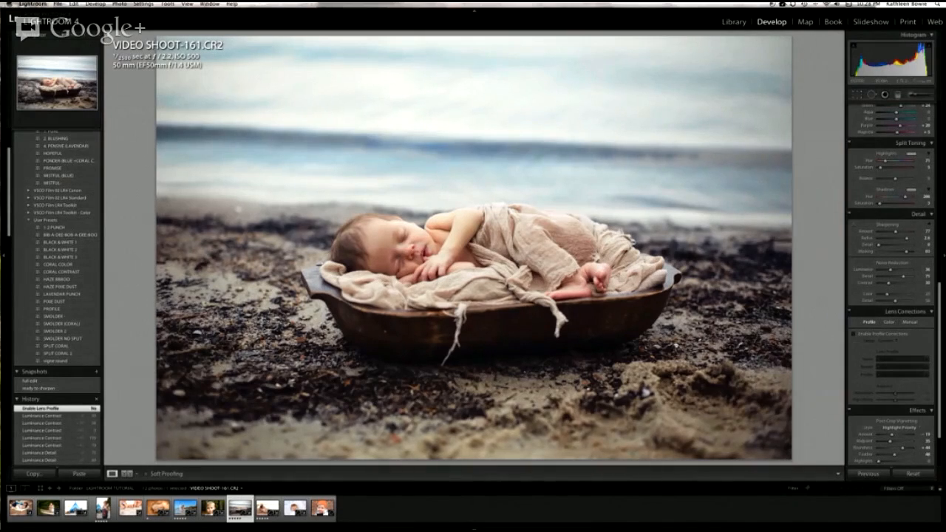
pyautogui.click(854, 335)
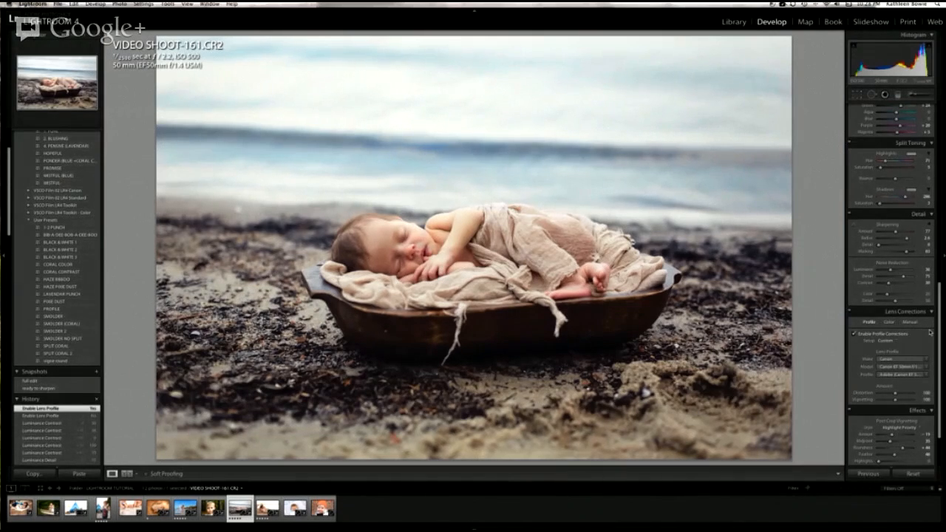
pyautogui.click(855, 335)
pyautogui.click(856, 334)
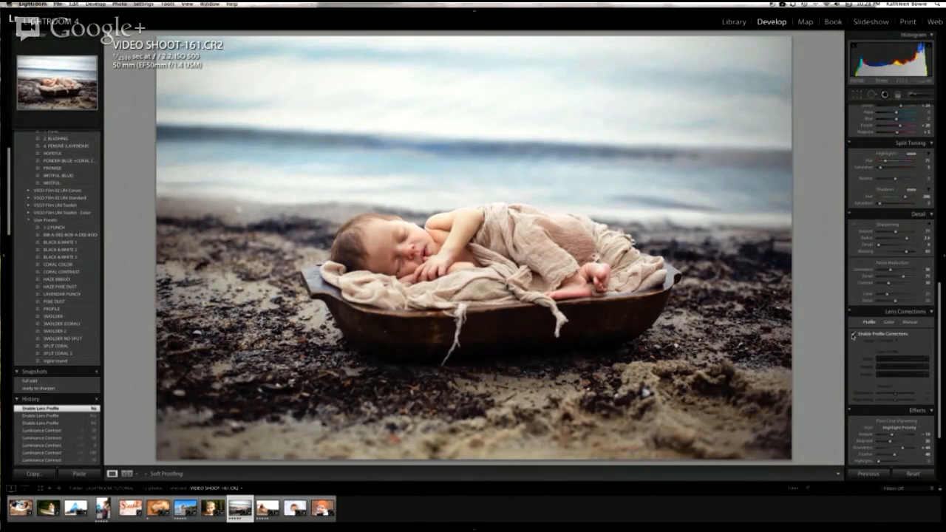
pyautogui.click(854, 335)
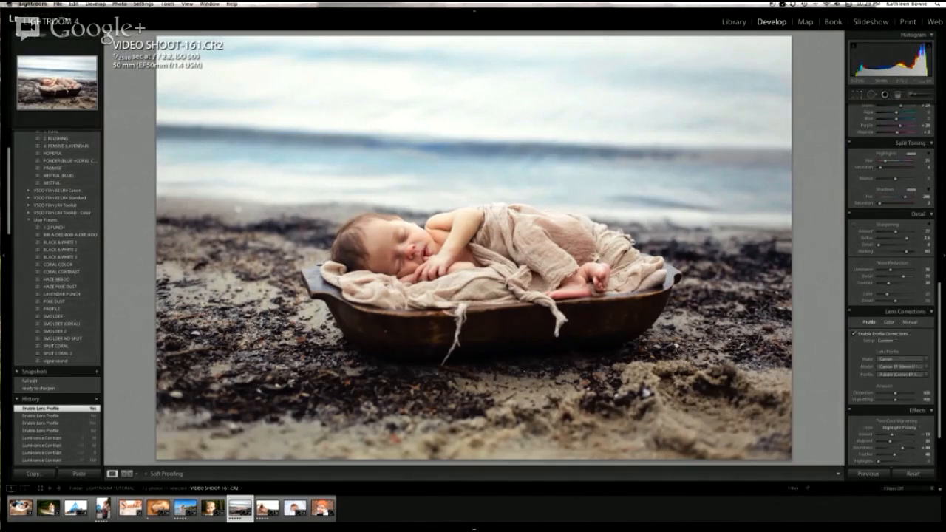
# Step: Open KRAFT TWINS-165.CR2 and compare it with and without lens profile corrections, leaving them enabled
pyautogui.click(212, 516)
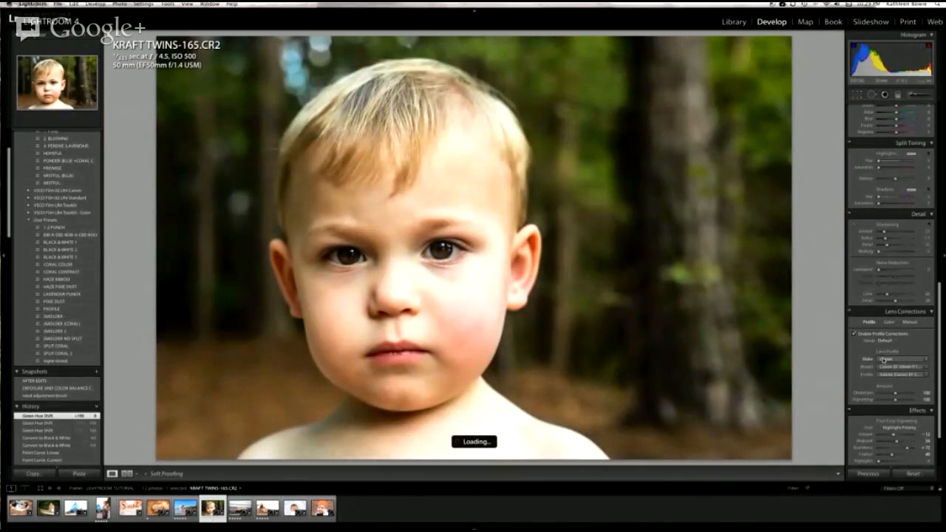
pyautogui.click(855, 334)
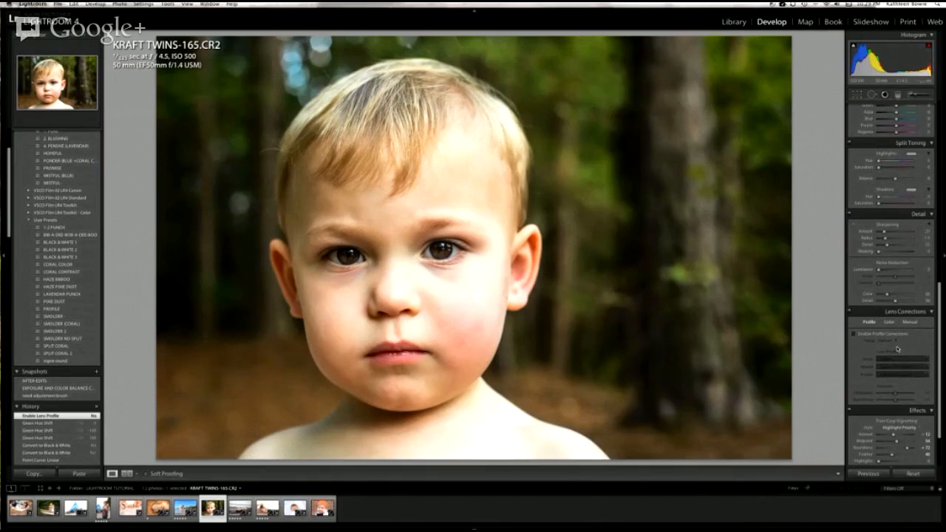
pyautogui.click(855, 334)
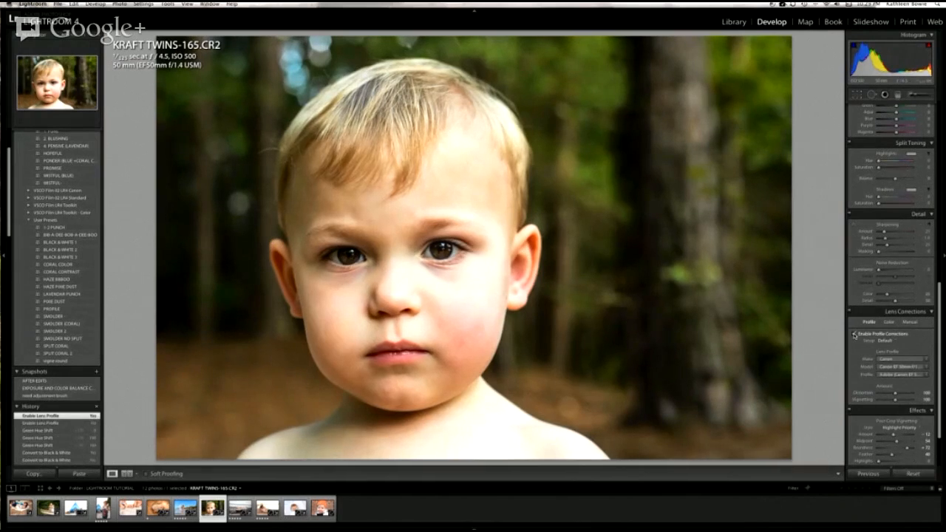
# Step: Open HUGGINS-113.DNG and try a post-crop vignette with Amount -47 and Feather 0
pyautogui.scroll(-2, 856, 335)
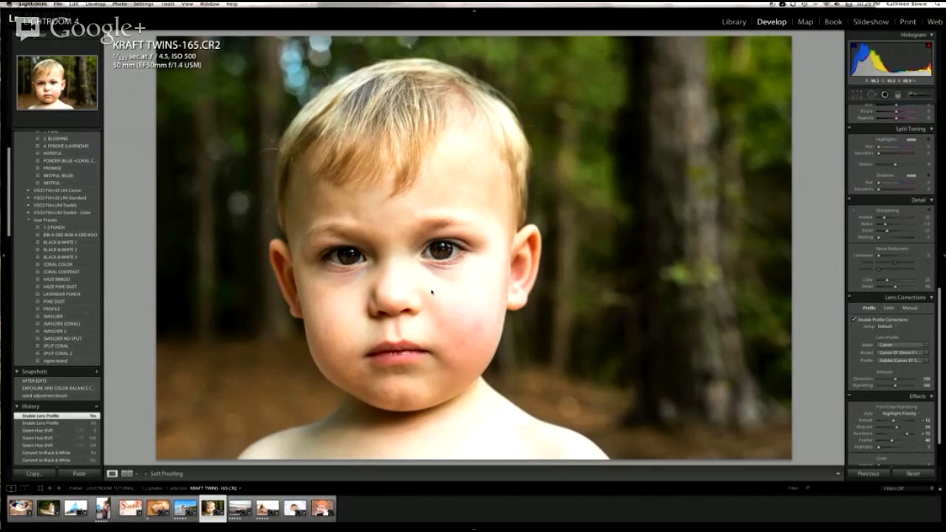
pyautogui.scroll(-2, 890, 325)
pyautogui.scroll(-1, 890, 325)
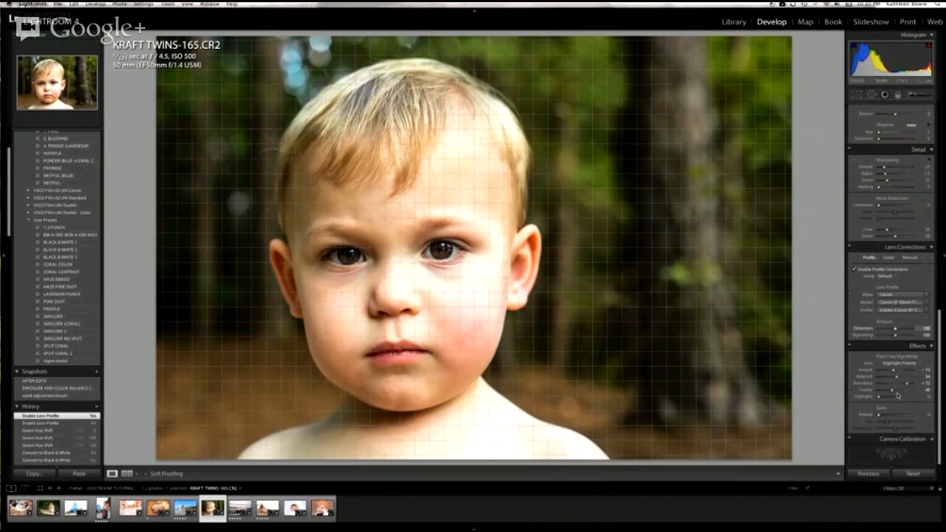
pyautogui.scroll(1, 898, 395)
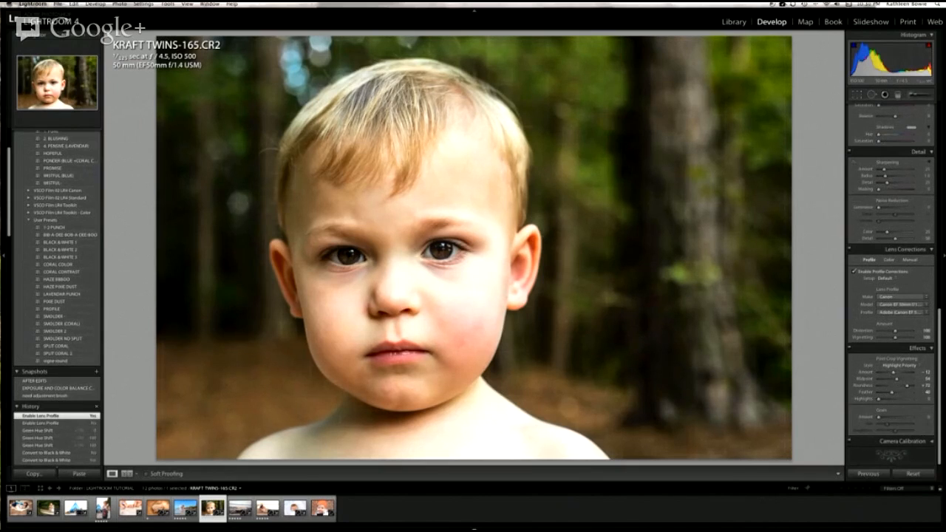
pyautogui.click(158, 520)
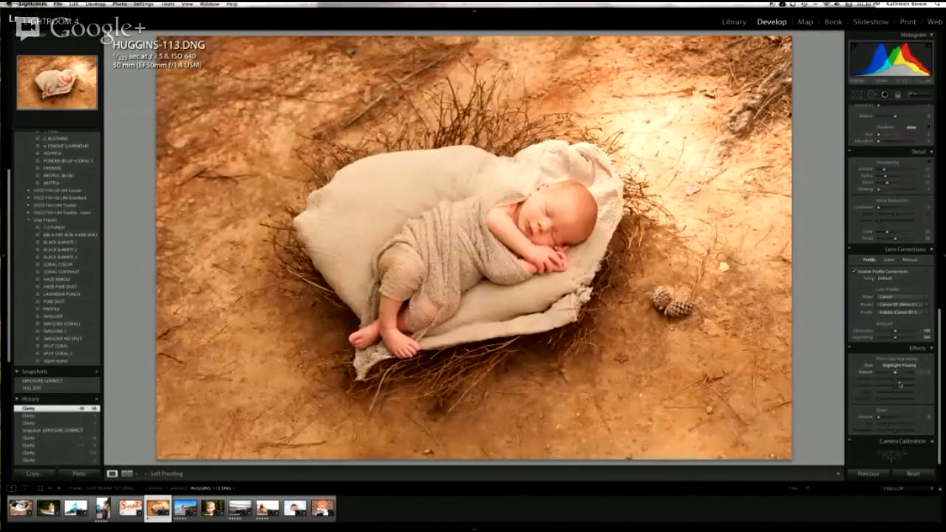
pyautogui.moveTo(897, 375)
pyautogui.mouseDown()
pyautogui.moveTo(909, 374)
pyautogui.moveTo(888, 375)
pyautogui.mouseUp()
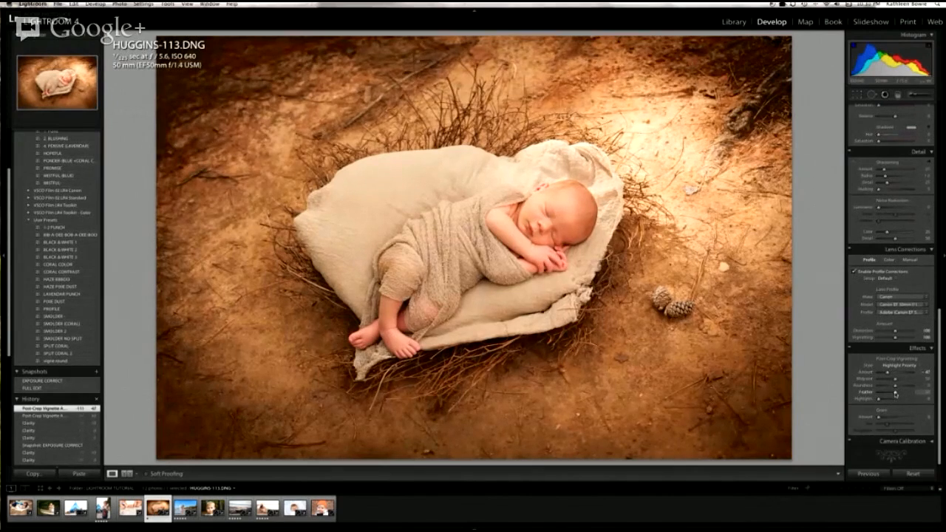
pyautogui.moveTo(895, 394); pyautogui.dragTo(879, 393)
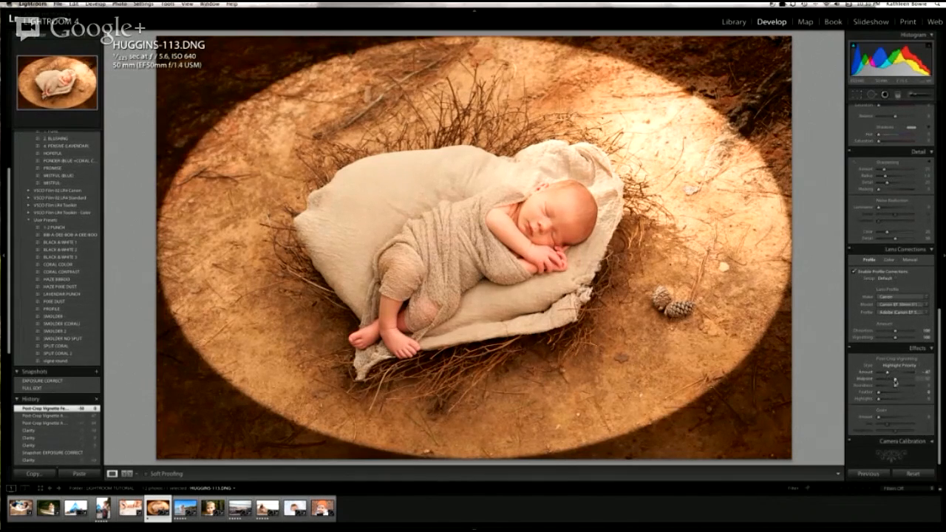
# Step: Shrink the vignette's Midpoint, then set its Roundness to +73 and Feather to 52
pyautogui.moveTo(895, 382); pyautogui.dragTo(890, 384)
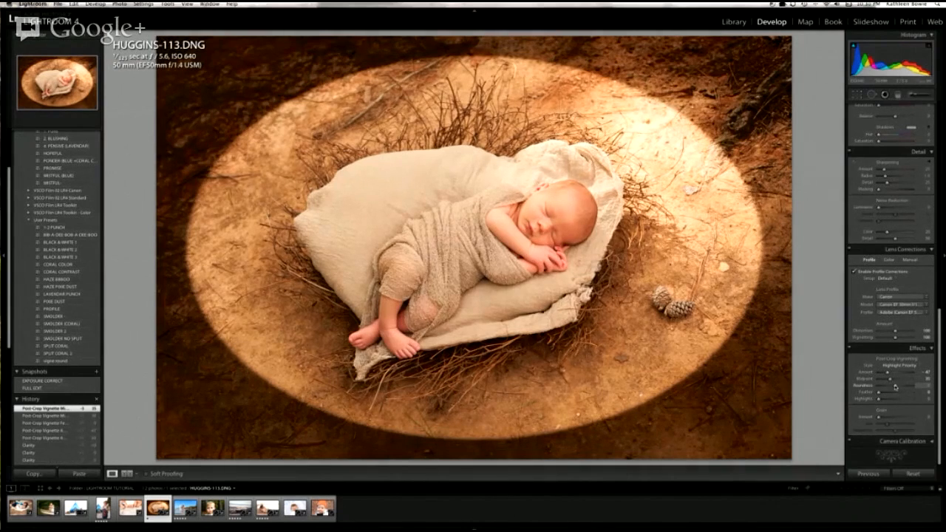
pyautogui.moveTo(897, 386)
pyautogui.mouseDown()
pyautogui.moveTo(911, 386)
pyautogui.moveTo(884, 394)
pyautogui.moveTo(892, 394)
pyautogui.mouseUp()
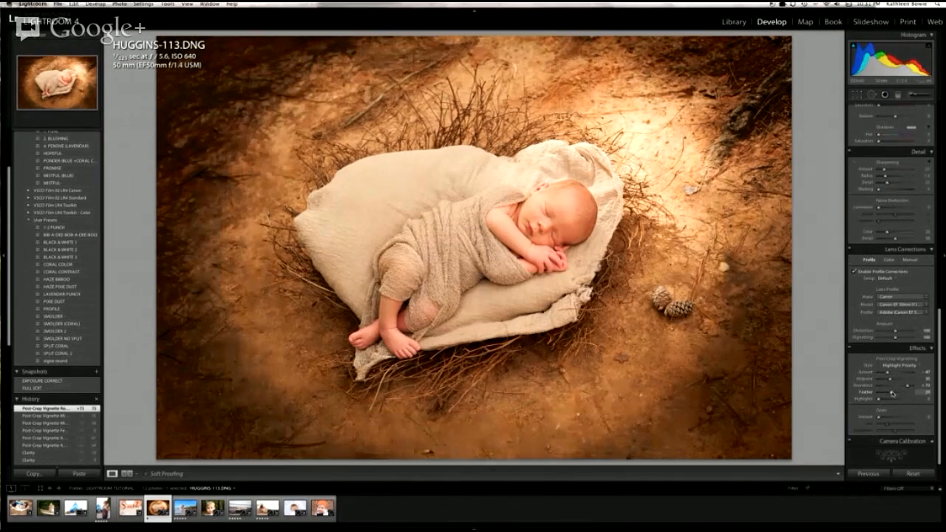
pyautogui.moveTo(893, 394); pyautogui.dragTo(895, 394)
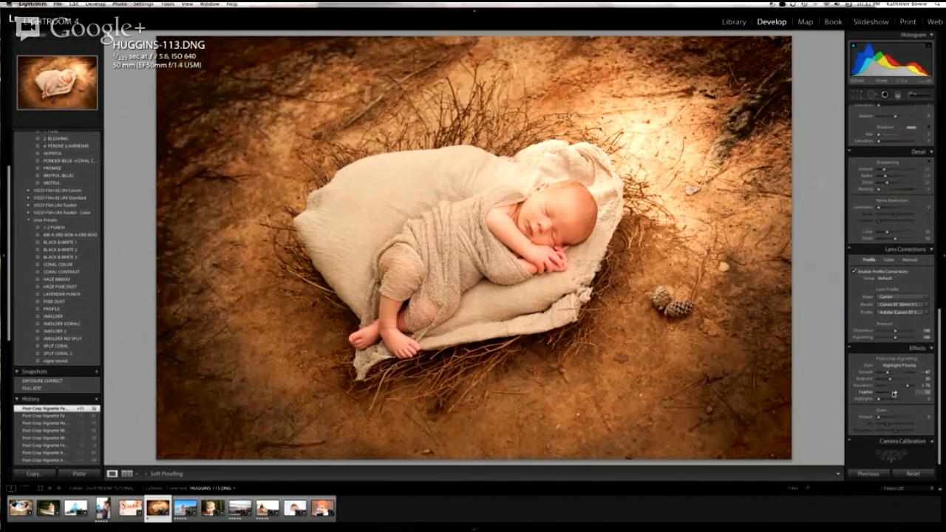
# Step: Try the vignette Amount at -100 with Highlights at 79, then weaken the Amount and return Highlights to 0
pyautogui.moveTo(888, 372); pyautogui.dragTo(892, 373)
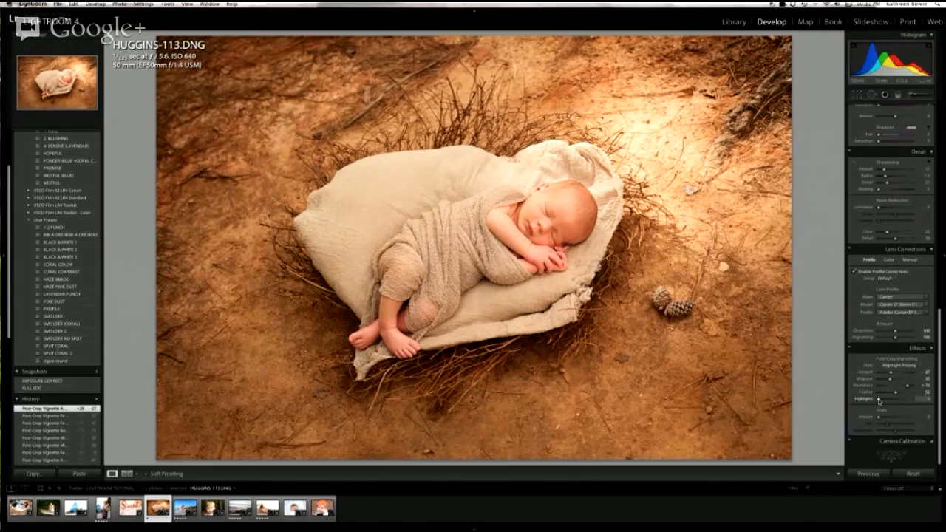
pyautogui.moveTo(891, 375); pyautogui.dragTo(892, 374)
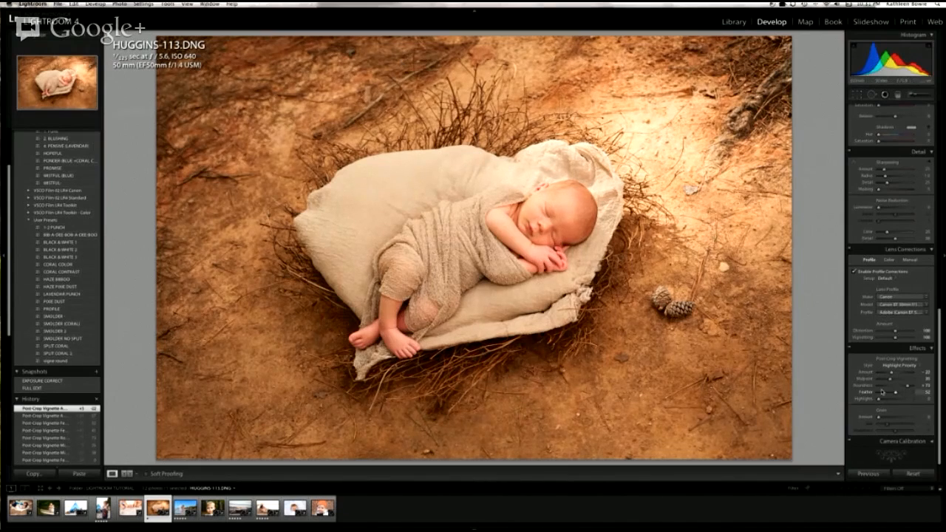
pyautogui.moveTo(892, 374); pyautogui.dragTo(874, 375)
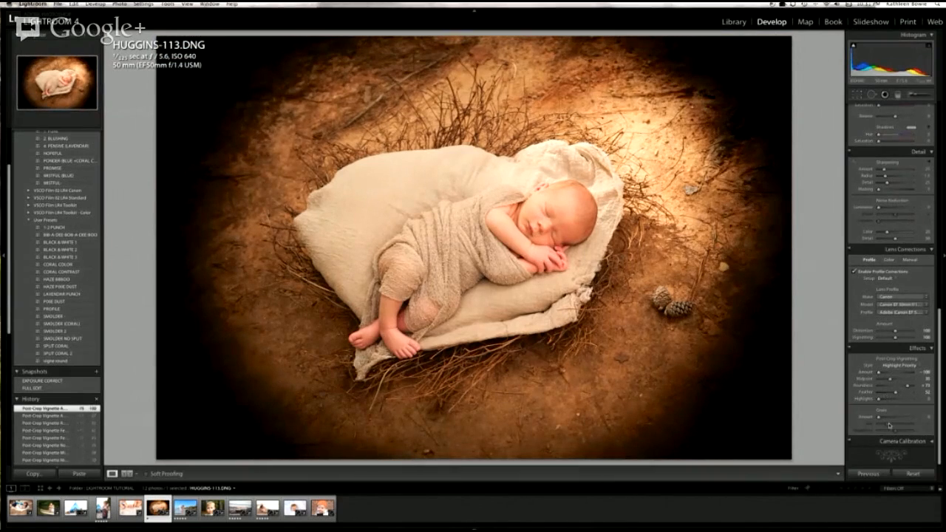
pyautogui.click(904, 399)
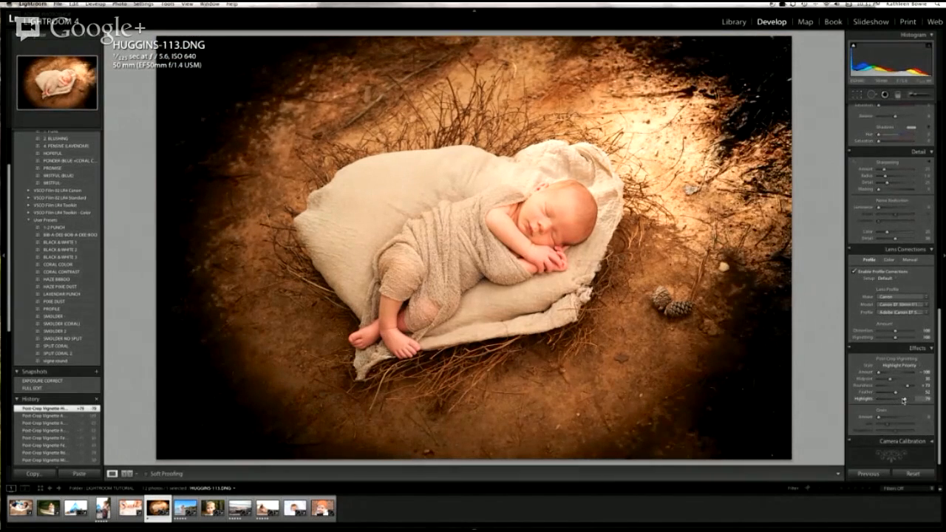
pyautogui.moveTo(879, 373); pyautogui.dragTo(889, 373)
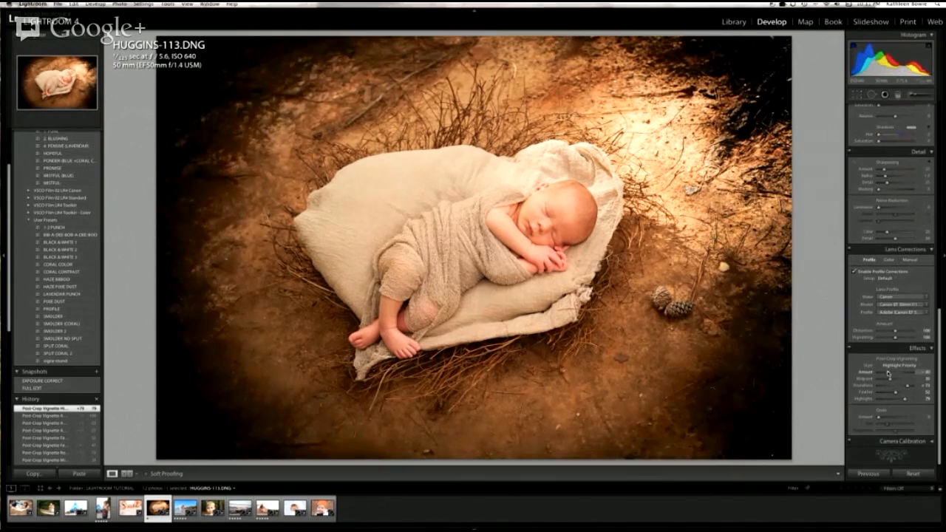
pyautogui.moveTo(905, 400); pyautogui.dragTo(891, 375)
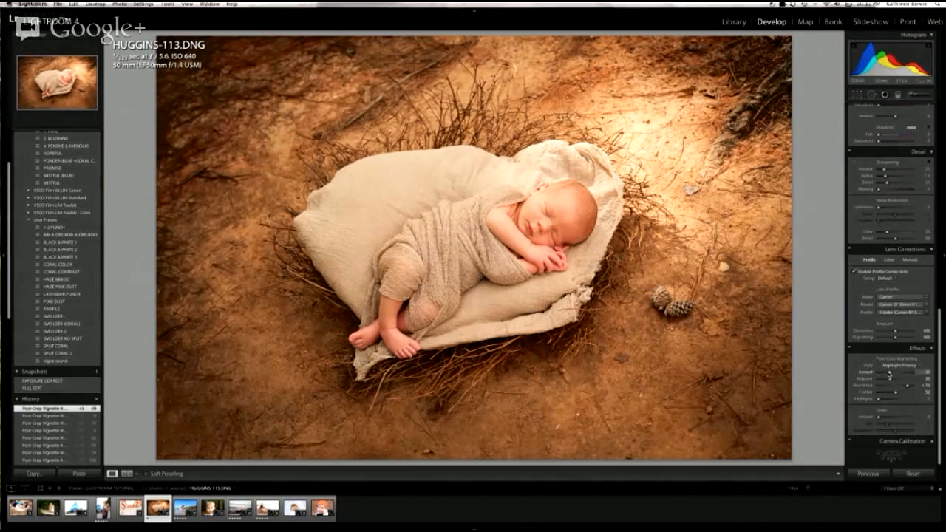
# Step: Compare the newborn photo with and without its effects, then apply the vigne round user preset
pyautogui.click(850, 348)
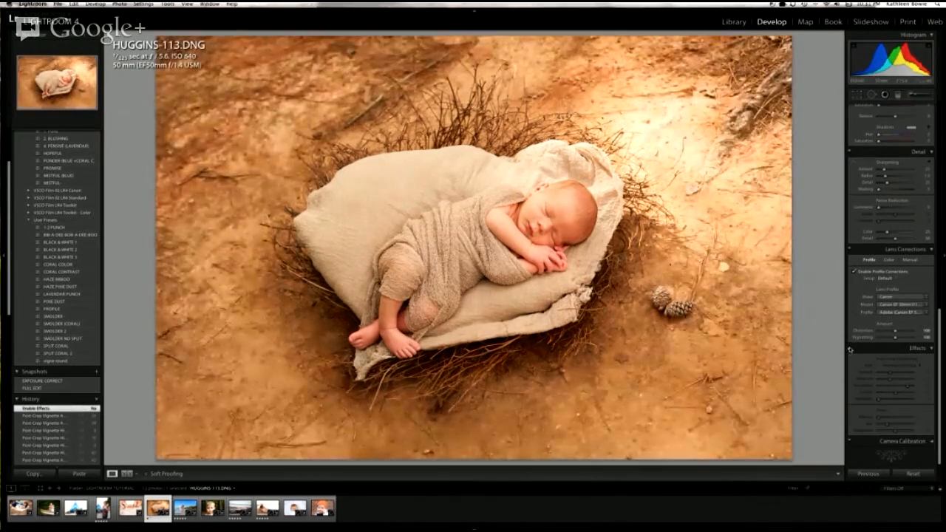
pyautogui.click(850, 349)
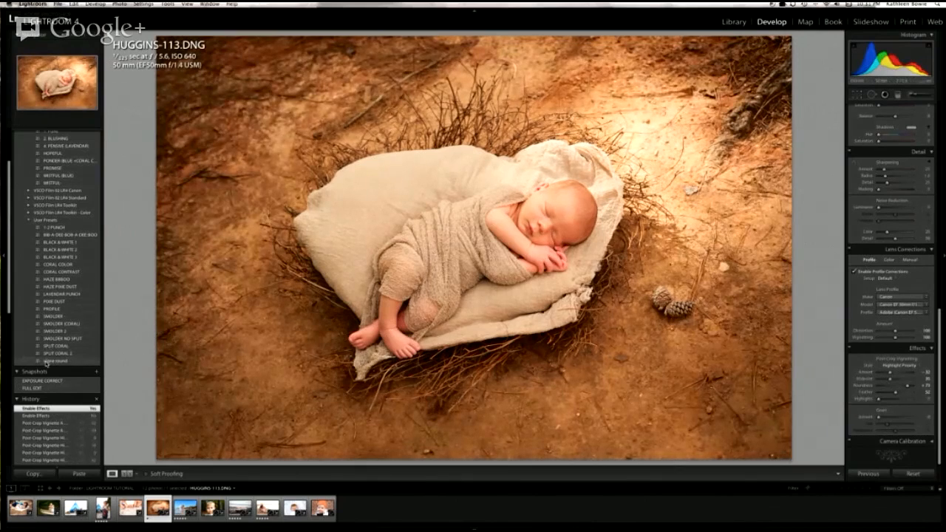
pyautogui.click(46, 362)
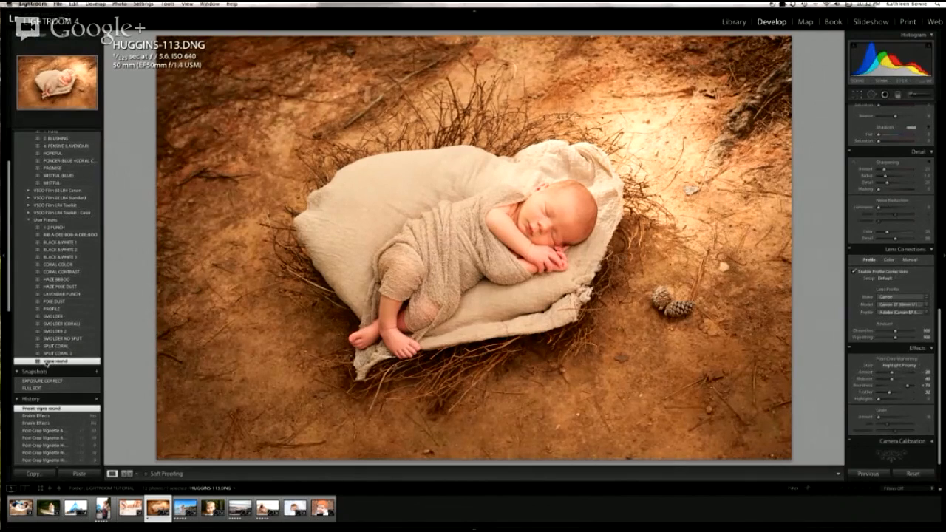
pyautogui.scroll(-1, 47, 363)
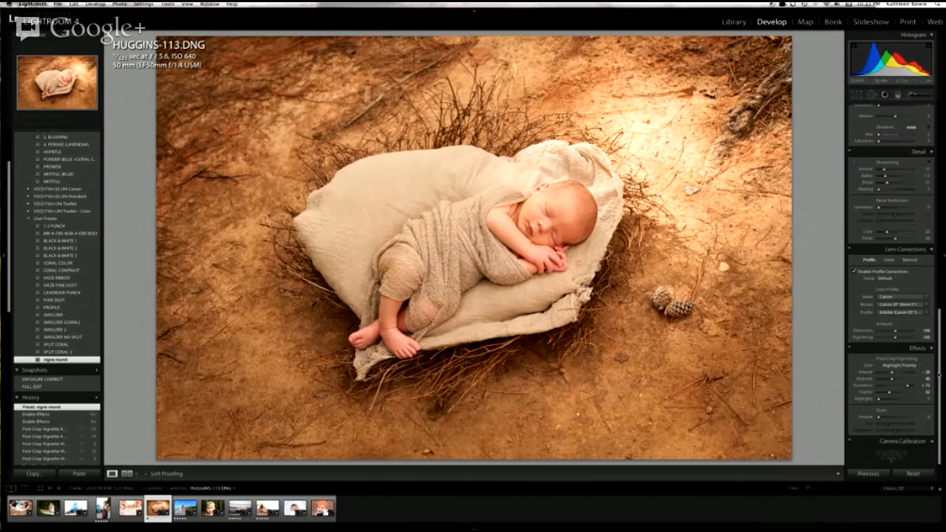
# Step: Try the Camera Landscape and Camera Faithful calibration profiles, then return to Adobe Standard
pyautogui.click(933, 442)
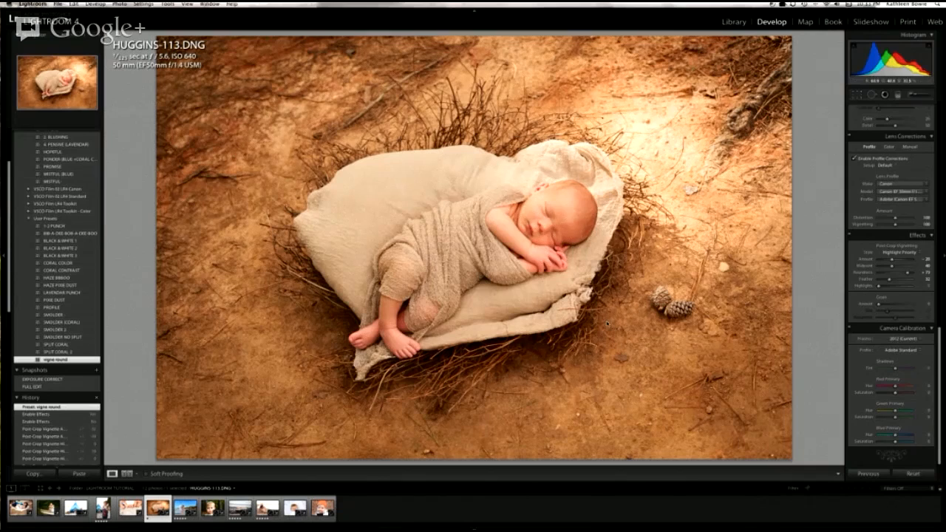
pyautogui.click(911, 340)
pyautogui.click(910, 340)
pyautogui.click(909, 350)
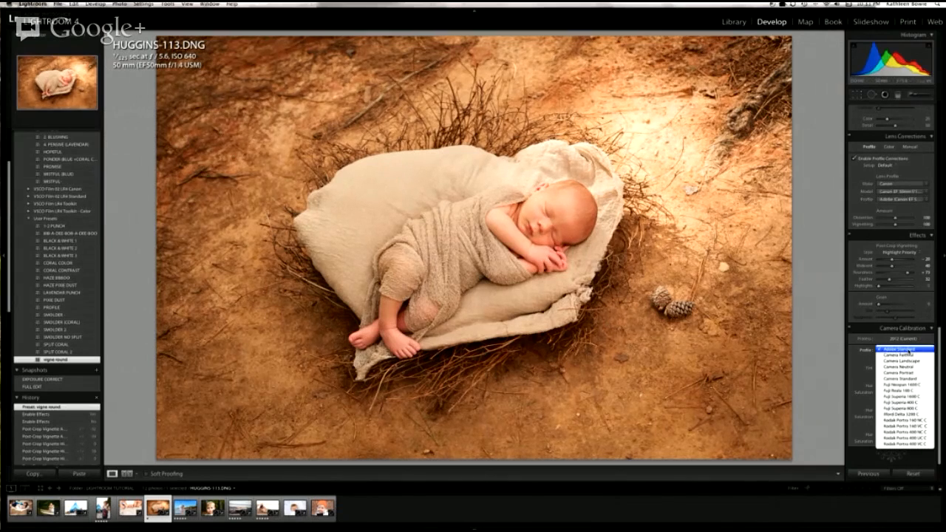
pyautogui.click(909, 362)
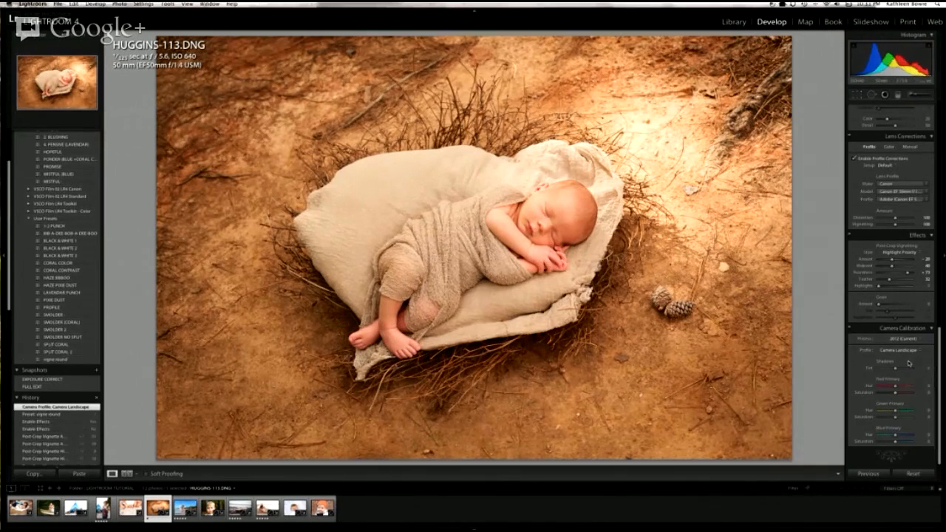
pyautogui.click(908, 349)
pyautogui.click(908, 344)
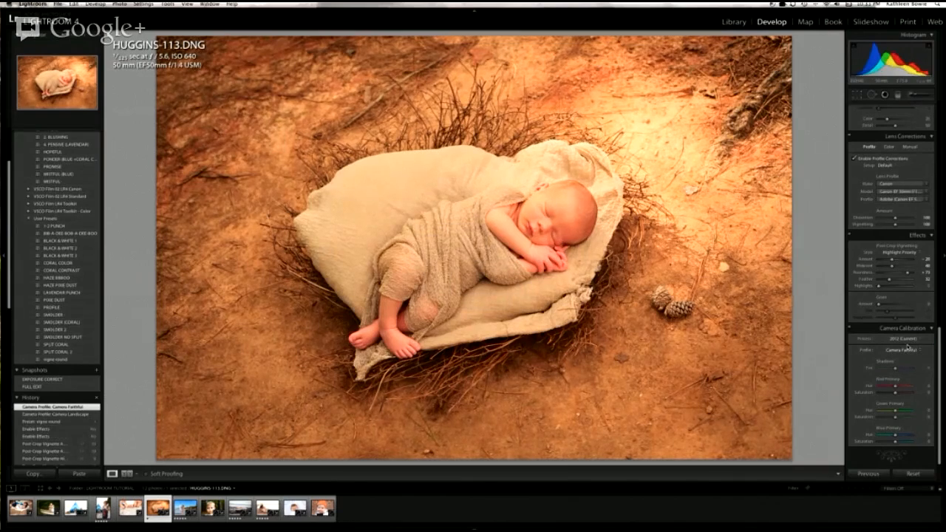
pyautogui.click(908, 348)
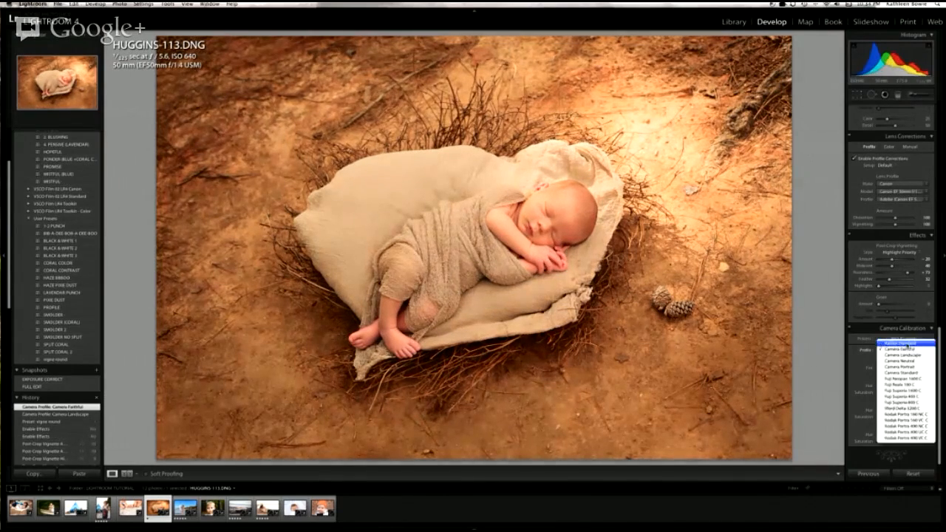
pyautogui.click(908, 343)
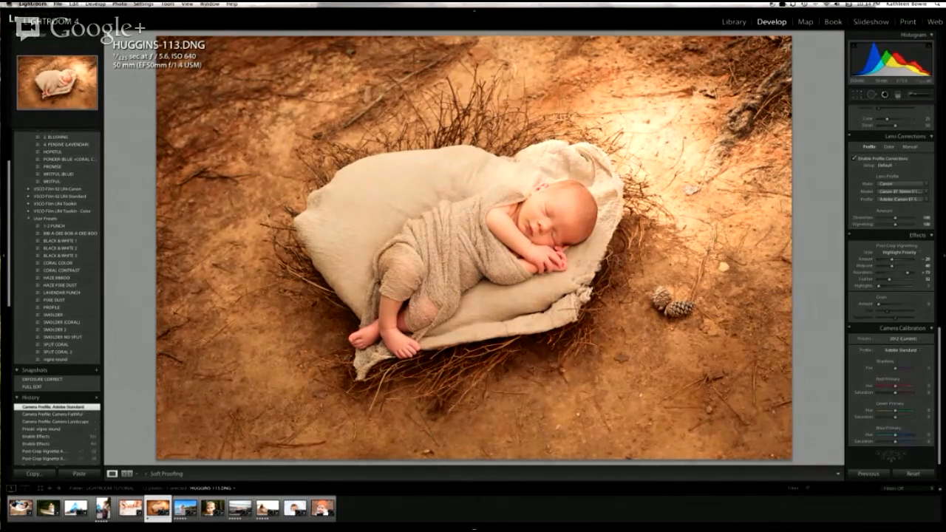
# Step: Reset all develop settings of HUGGINS-113.DNG
pyautogui.click(914, 474)
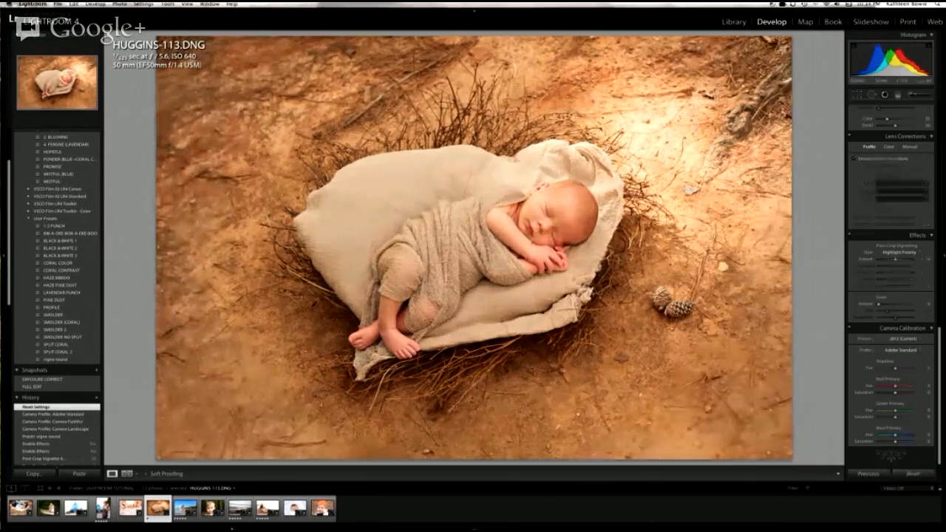
# Step: Open VIDEO SHOOT-241-Edit.TIF and add a lowered-exposure graduated filter from the top edge of the sky down to the horizon
pyautogui.click(272, 518)
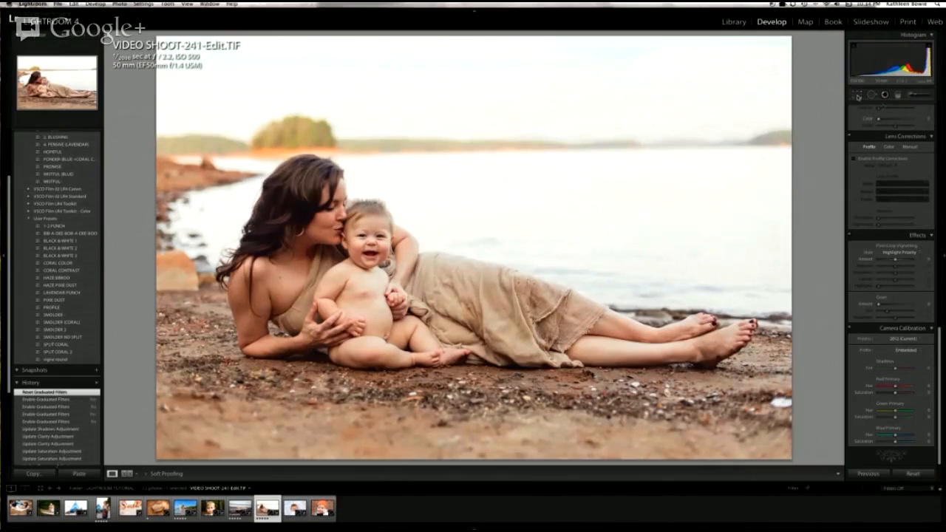
pyautogui.click(898, 96)
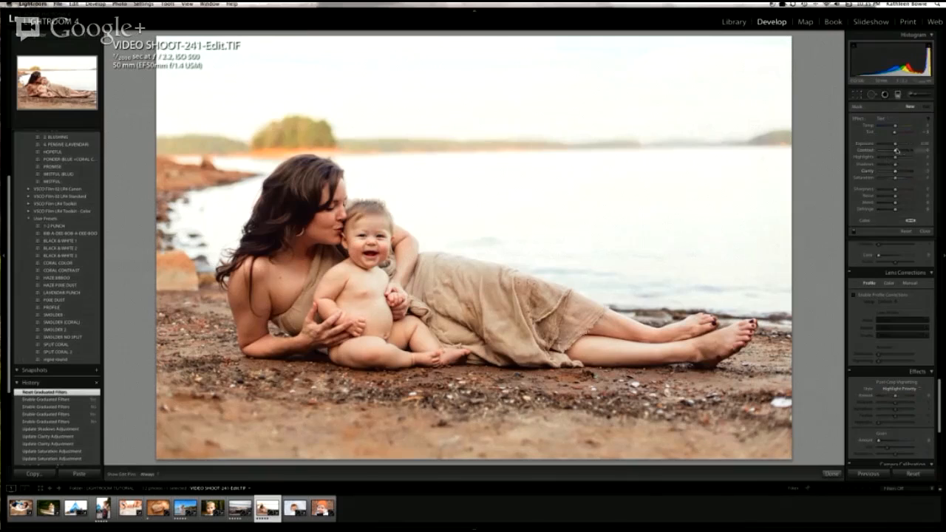
pyautogui.moveTo(895, 145); pyautogui.dragTo(889, 145)
pyautogui.moveTo(457, 37); pyautogui.dragTo(456, 139)
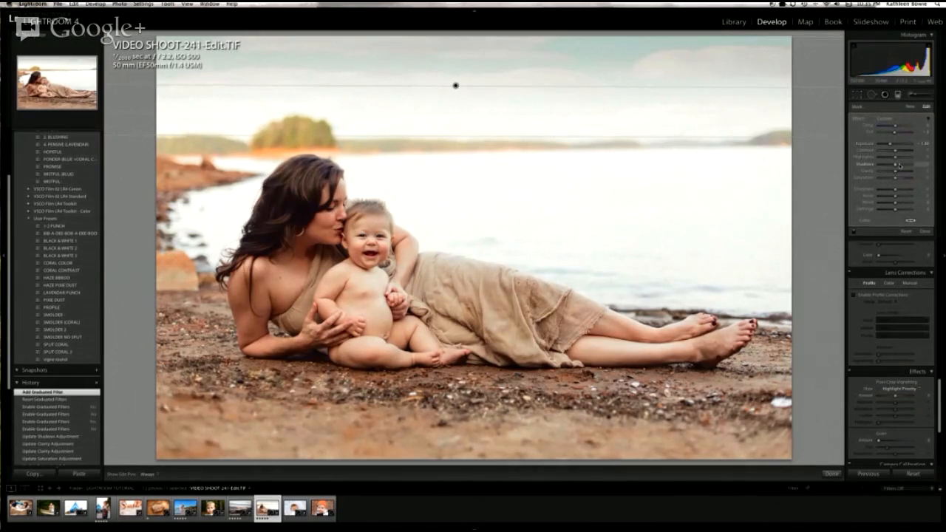
# Step: Fine-tune the sky filter's Exposure, set Contrast to 37, Highlights to -27 and Saturation to 54, and adjust its Shadows and Clarity
pyautogui.moveTo(891, 145)
pyautogui.mouseDown()
pyautogui.moveTo(908, 145)
pyautogui.moveTo(893, 147)
pyautogui.mouseUp()
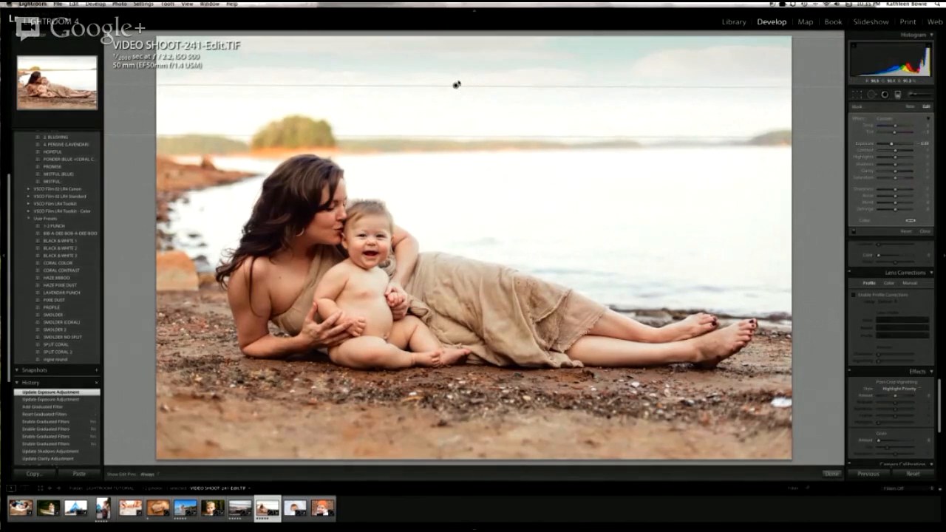
pyautogui.moveTo(890, 146); pyautogui.dragTo(902, 153)
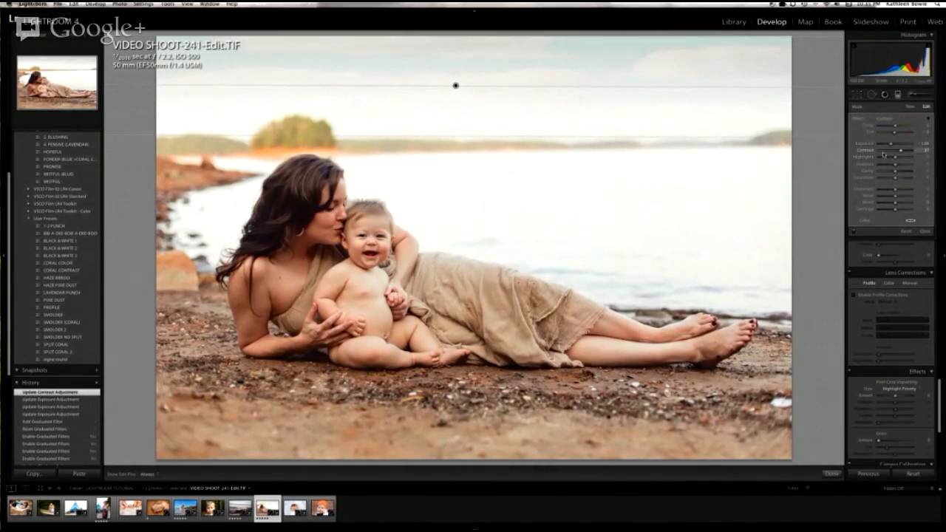
pyautogui.moveTo(896, 158); pyautogui.dragTo(890, 158)
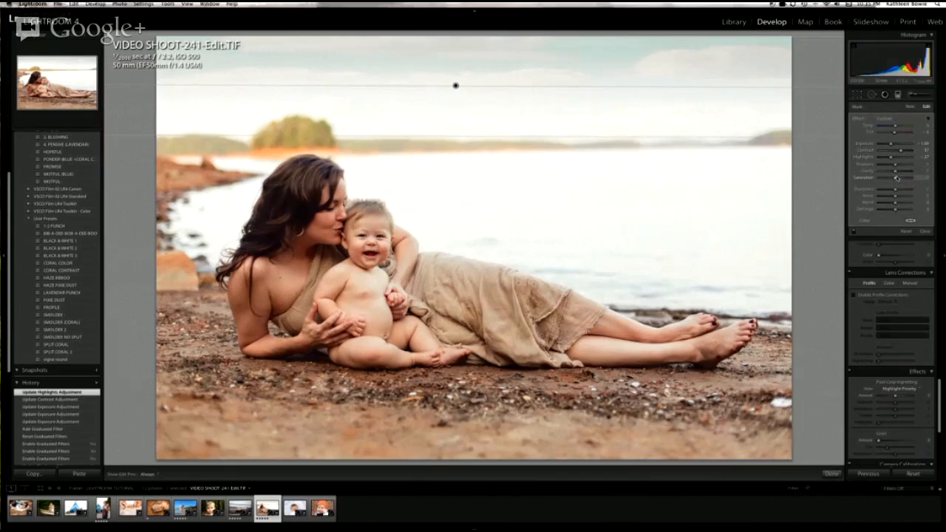
pyautogui.moveTo(896, 166); pyautogui.dragTo(899, 167)
pyautogui.moveTo(900, 177); pyautogui.dragTo(904, 178)
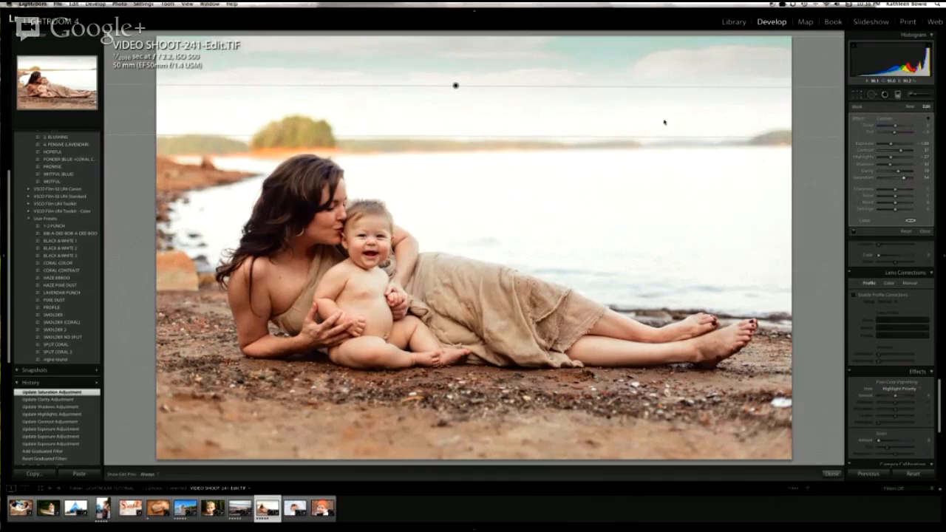
# Step: Compare the beach photo with and without the graduated filter, then close the filter settings
pyautogui.click(854, 233)
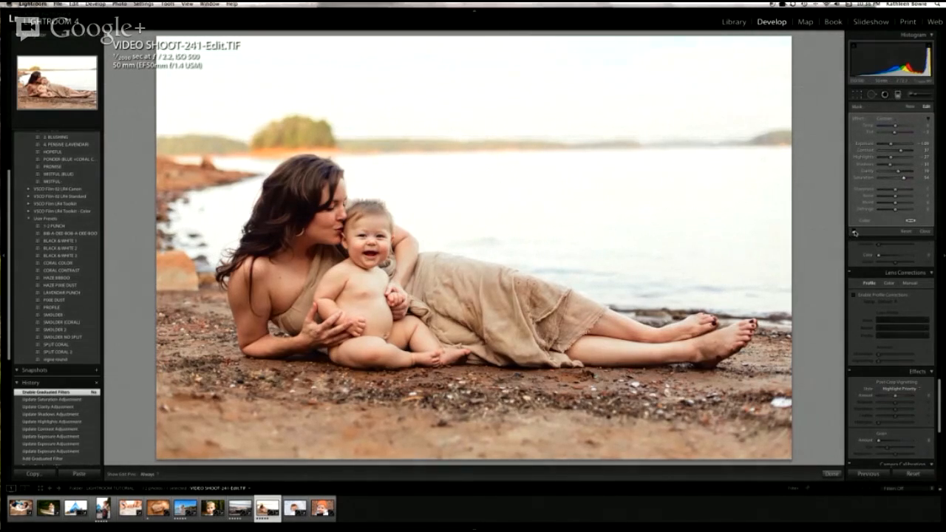
pyautogui.click(854, 233)
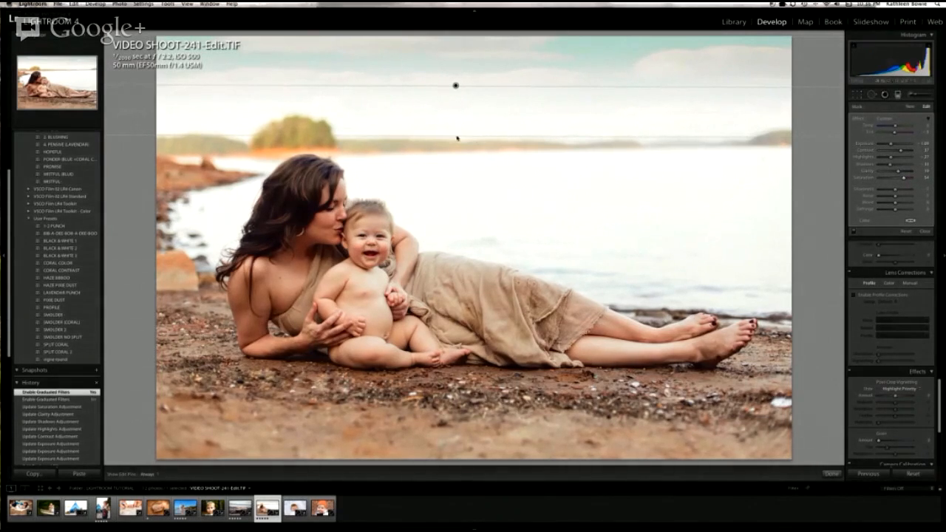
pyautogui.click(923, 232)
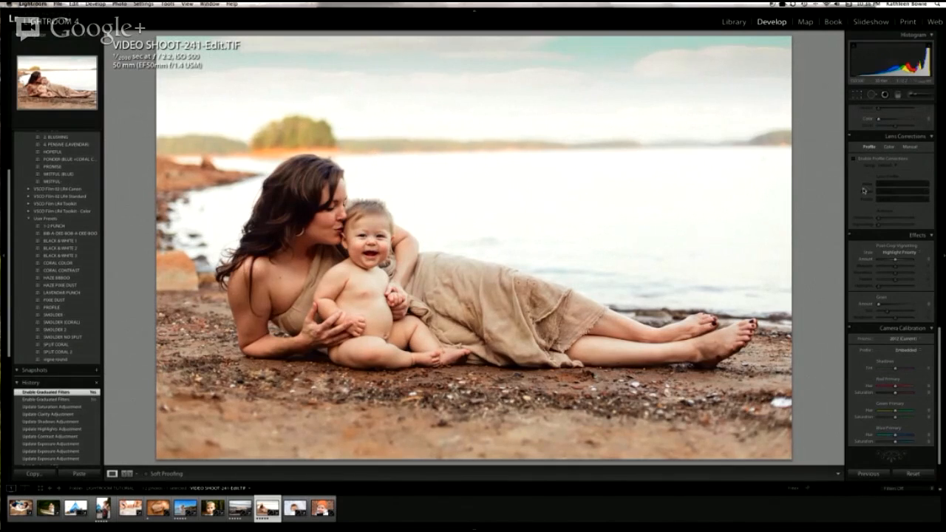
# Step: Reopen the Graduated Filter on the sky, then try a second, slightly tilted filter across the lake and delete it
pyautogui.scroll(1, 865, 190)
pyautogui.click(897, 95)
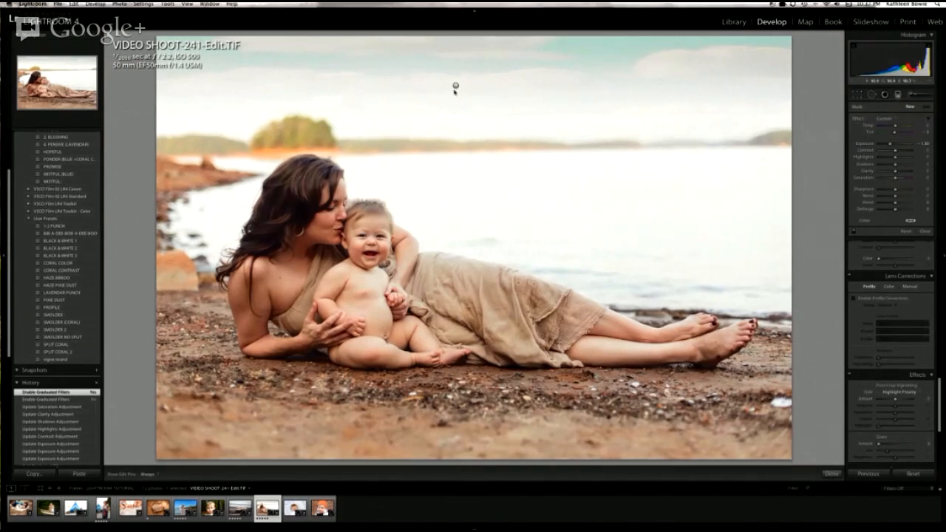
pyautogui.moveTo(454, 87); pyautogui.dragTo(456, 87)
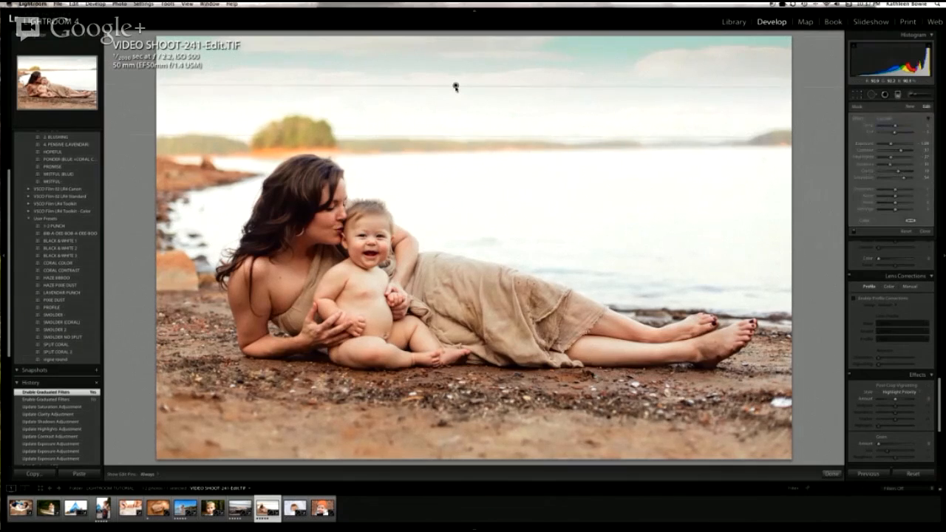
pyautogui.click(910, 108)
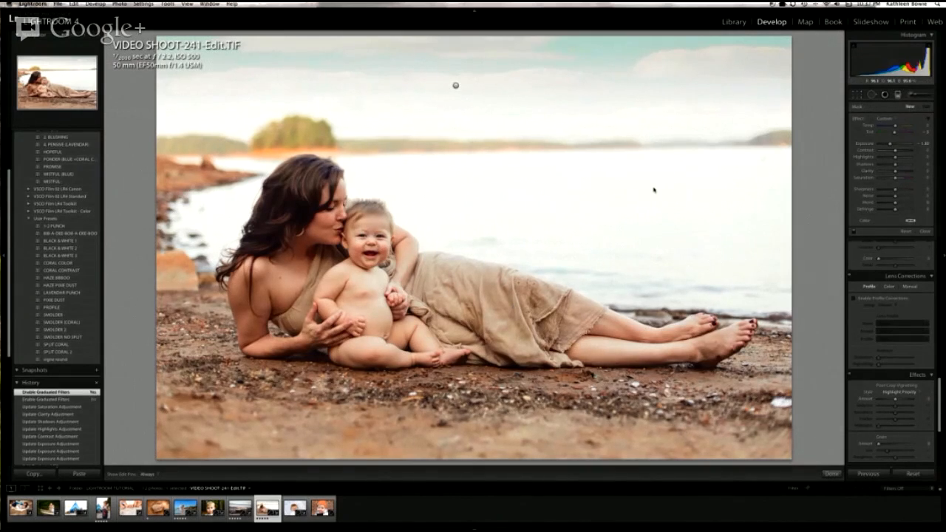
pyautogui.moveTo(653, 181); pyautogui.dragTo(655, 264)
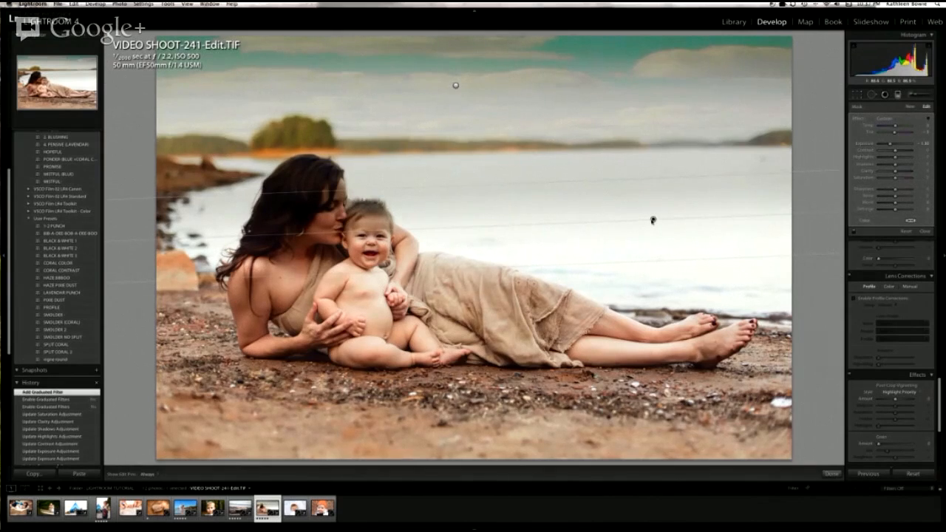
pyautogui.press('Delete')
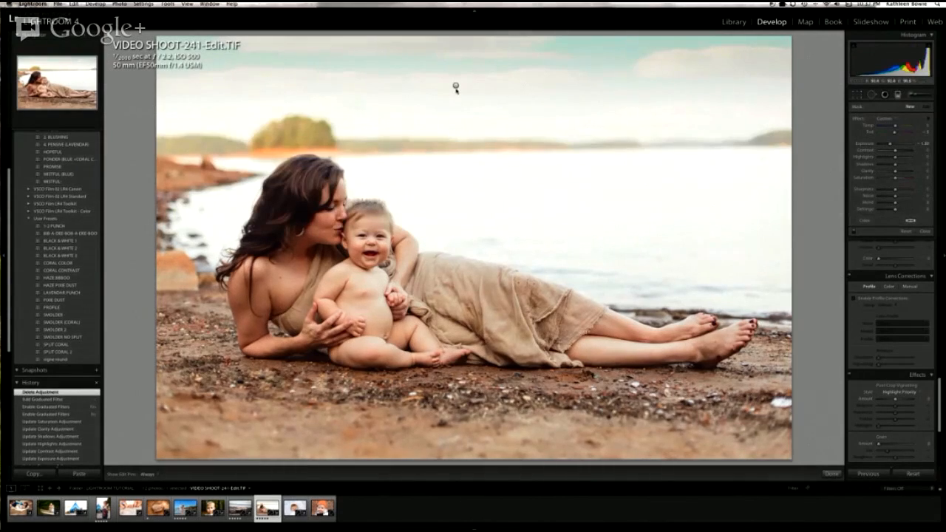
# Step: Delete the graduated filter on the sky and close the Graduated Filter tool
pyautogui.click(456, 87)
pyautogui.press('Delete')
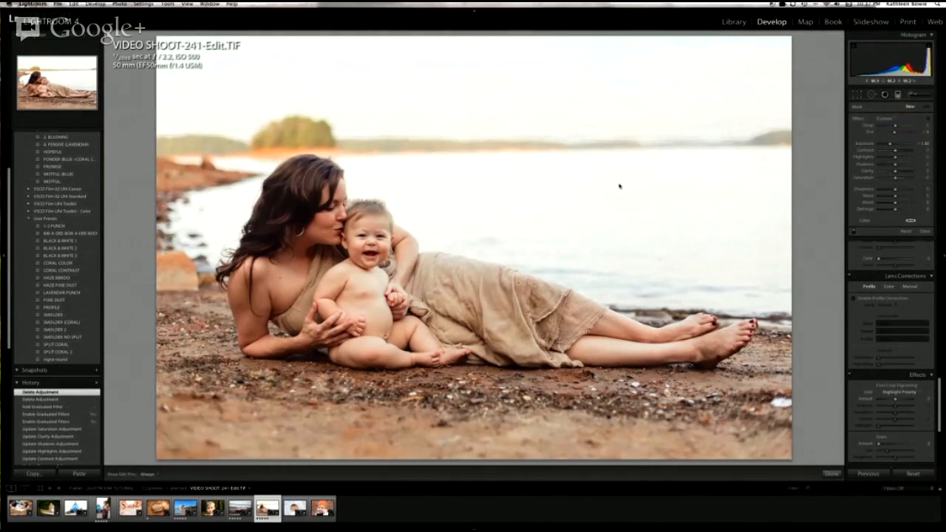
pyautogui.click(924, 232)
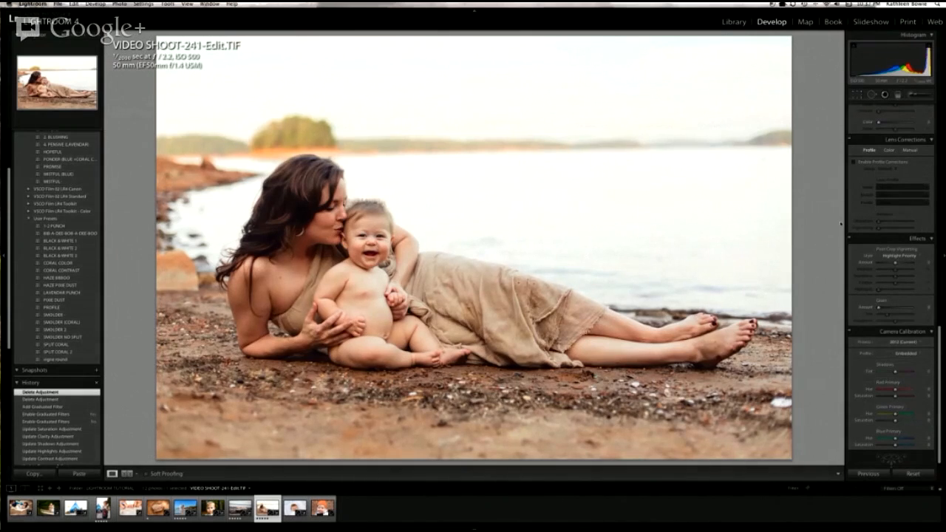
# Step: Switch to Safari to return to the Google+ Hangouts window
pyautogui.moveTo(2, 306)
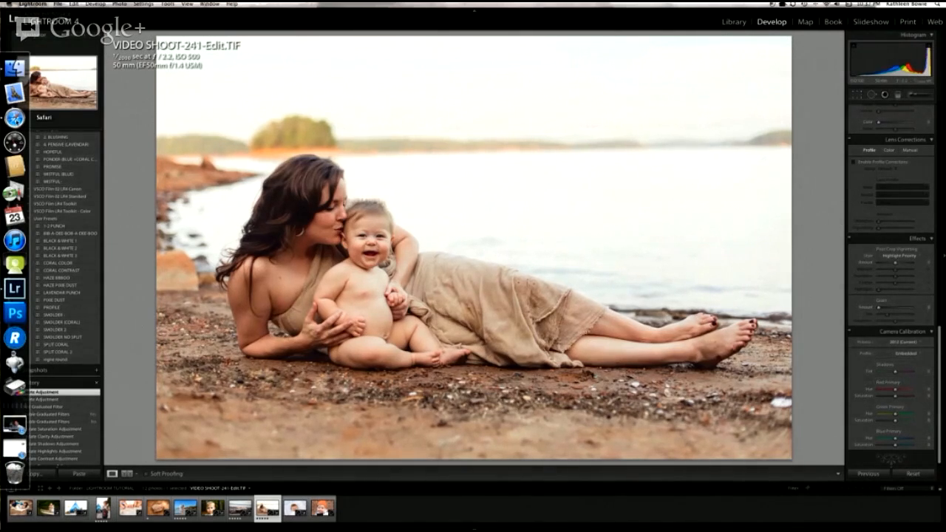
pyautogui.click(15, 118)
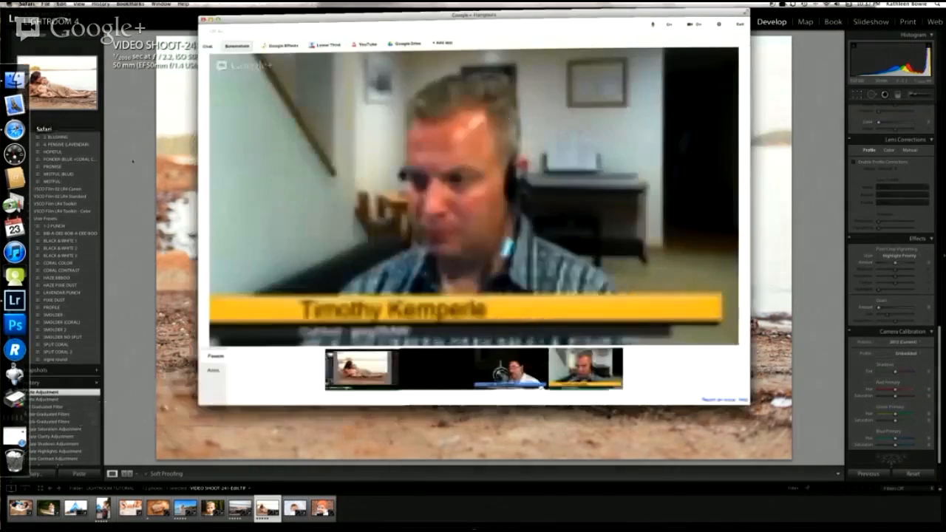